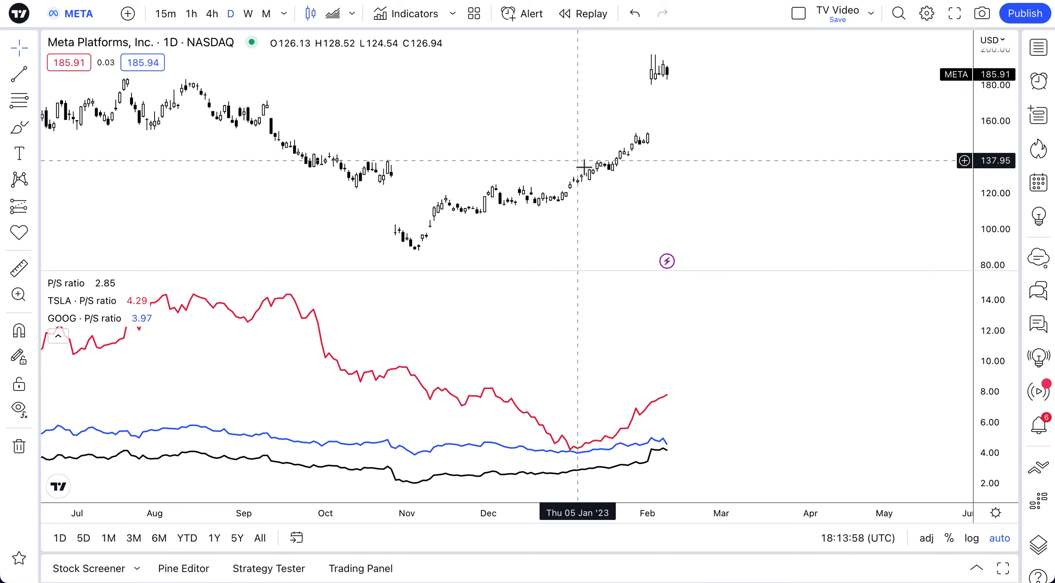
pyautogui.click(474, 14)
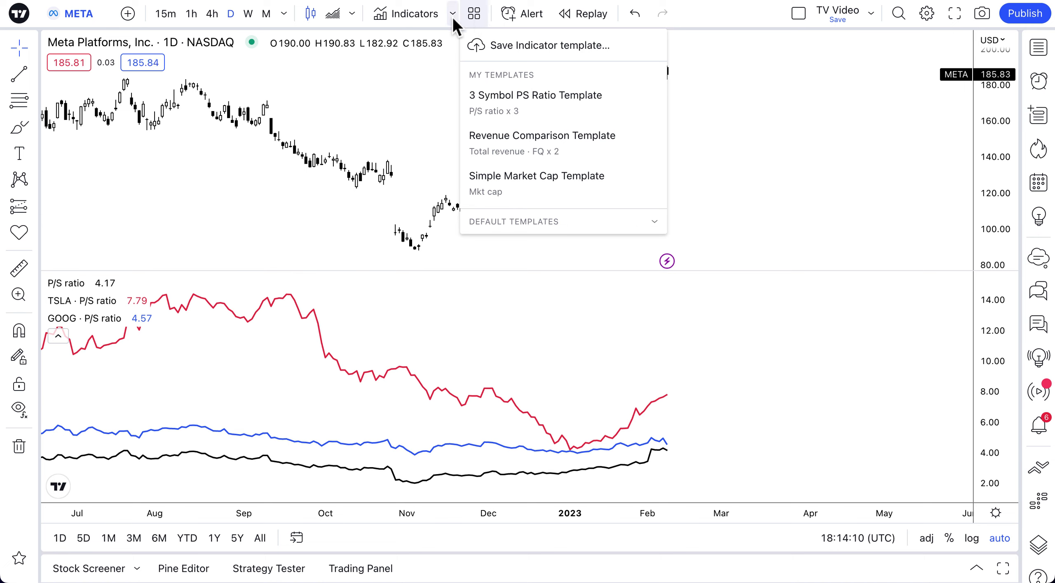
pyautogui.click(414, 91)
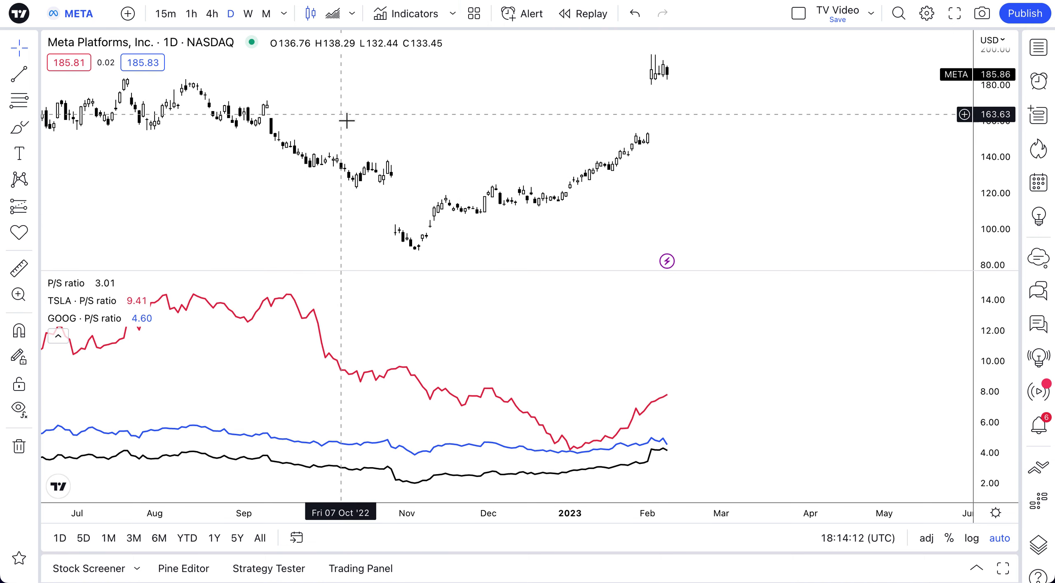
pyautogui.hscroll(5, 416, 238)
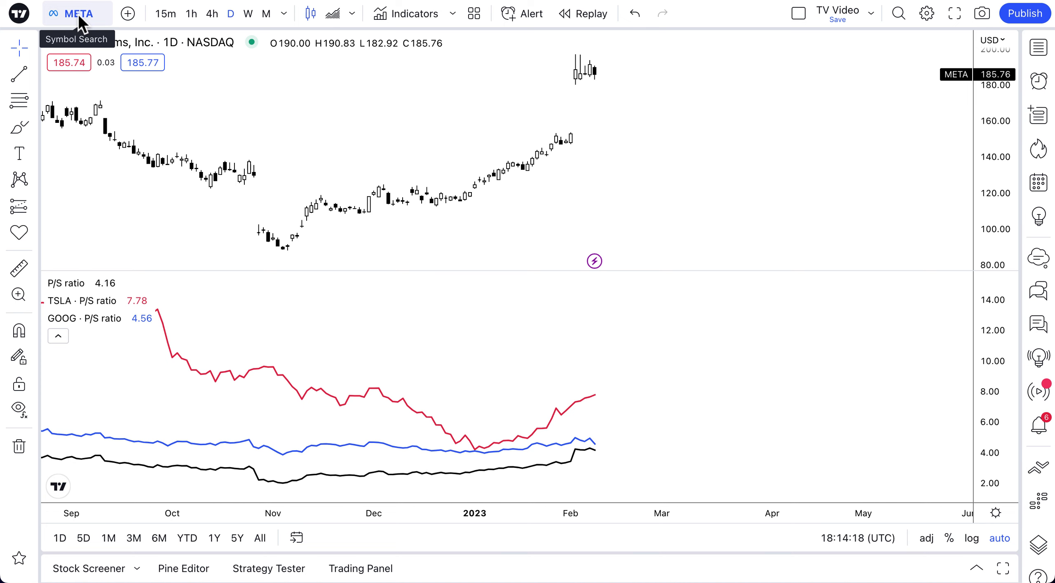
pyautogui.scroll(3, 364, 134)
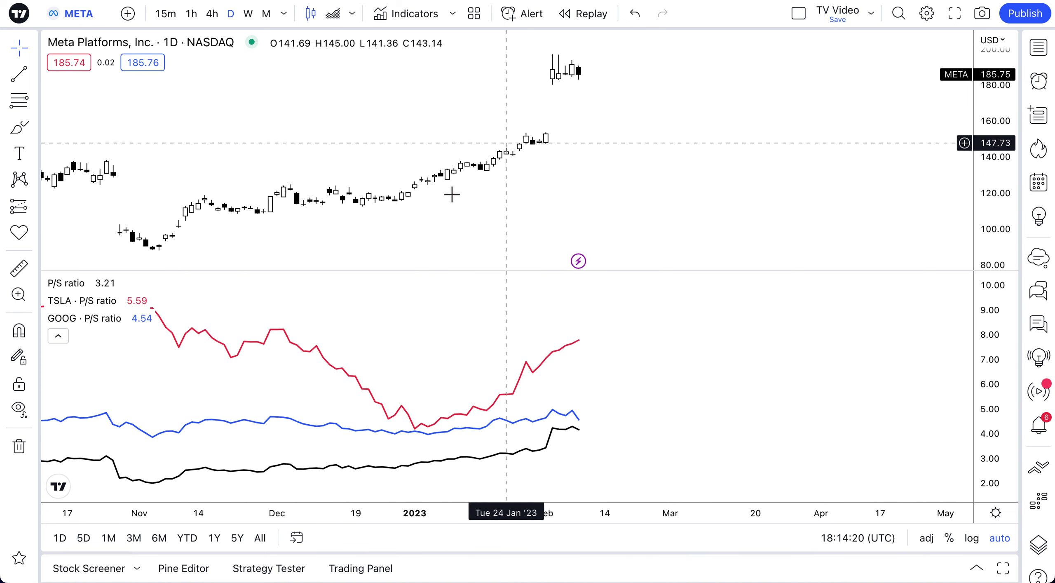
# Remove the META, TSLA and GOOG P/S ratio indicators from the Meta Platforms chart
pyautogui.moveTo(76, 288)
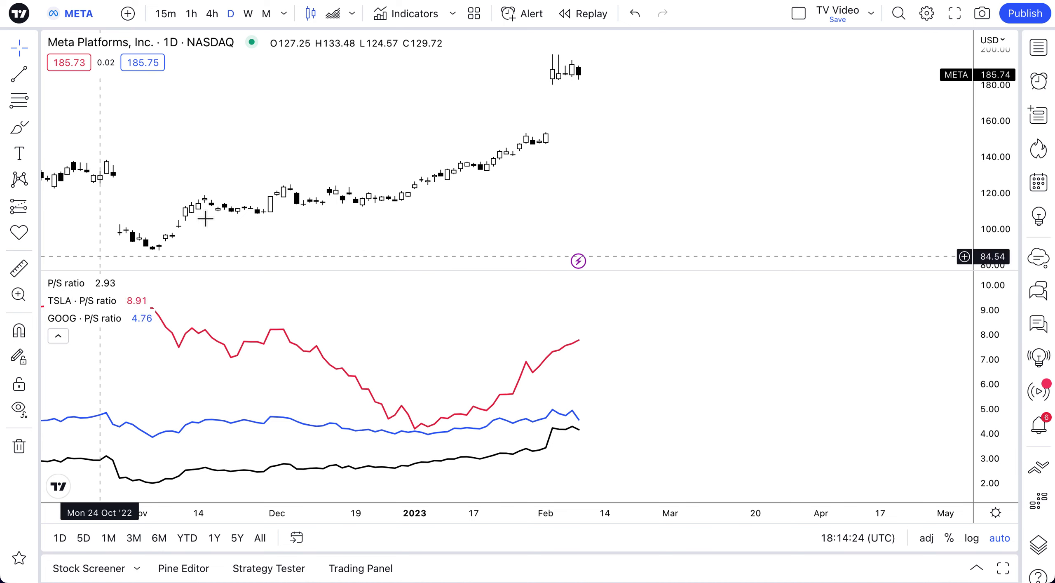
pyautogui.moveTo(89, 316)
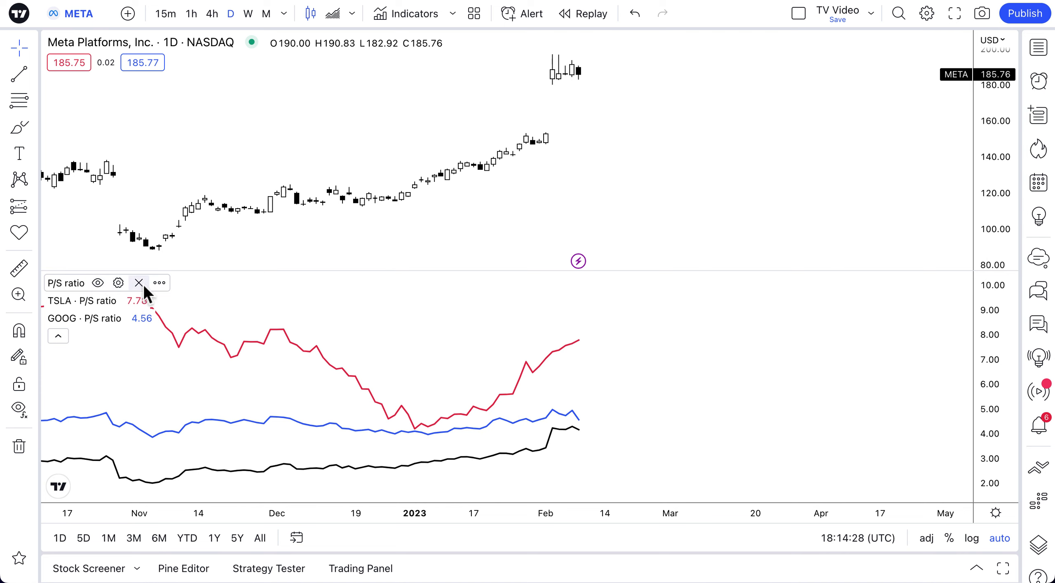
pyautogui.click(142, 286)
pyautogui.click(176, 282)
pyautogui.click(176, 282)
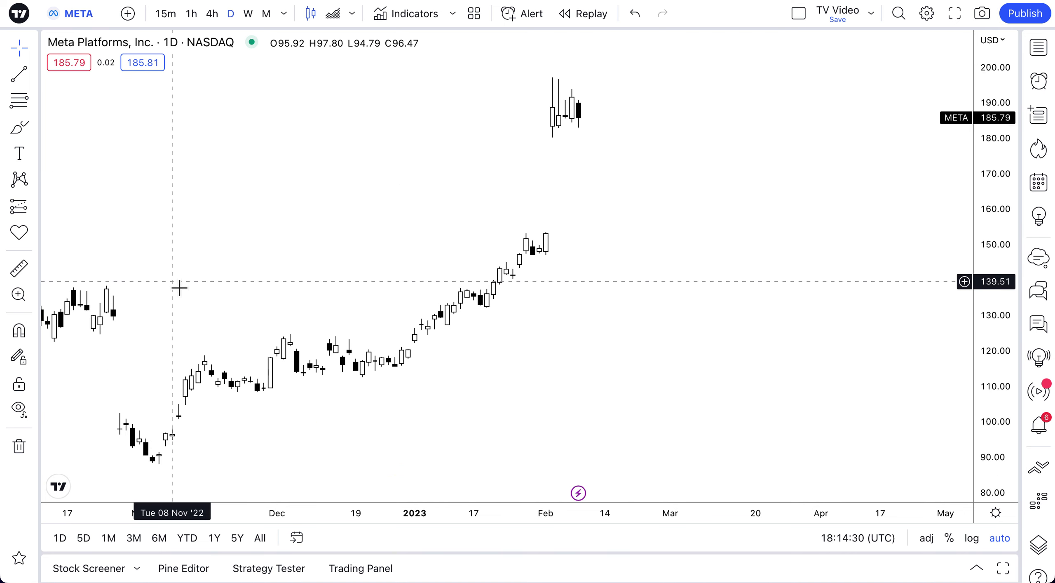
# Apply the saved 3 Symbol PS Ratio Template to the cleared Meta Platforms chart
pyautogui.scroll(3, 310, 328)
pyautogui.scroll(2, 309, 330)
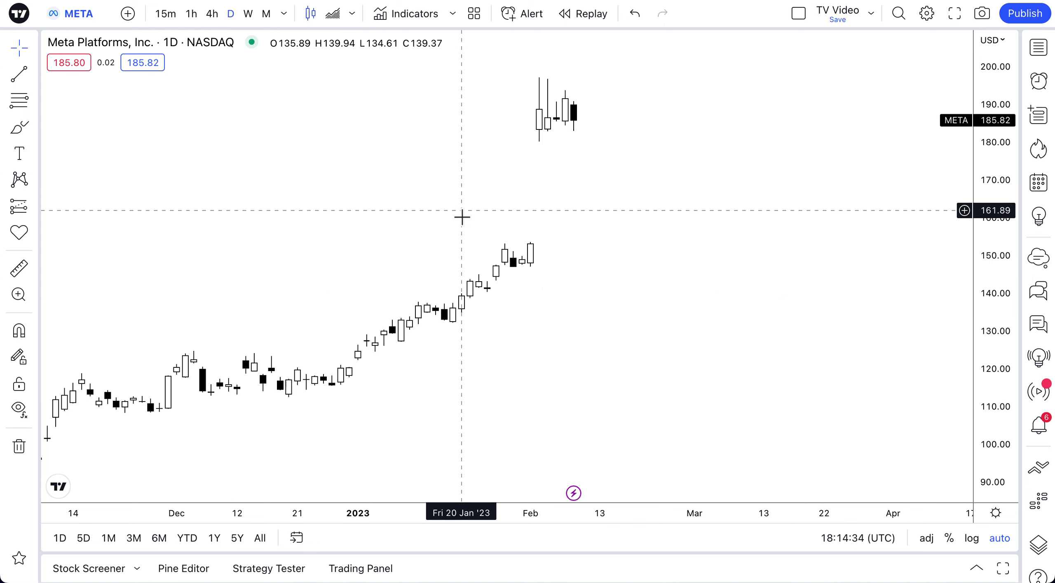
pyautogui.click(475, 19)
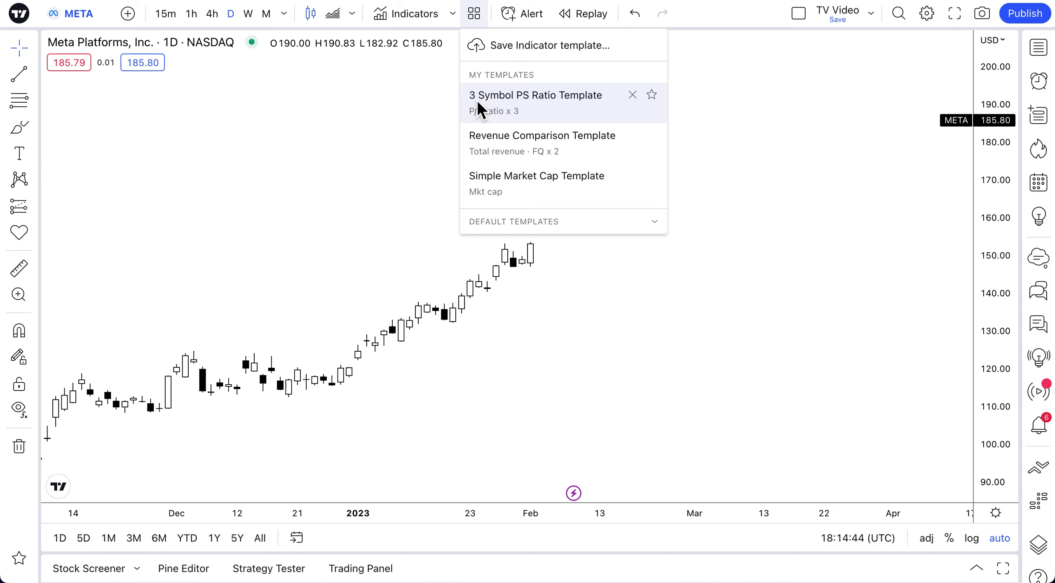
pyautogui.click(586, 103)
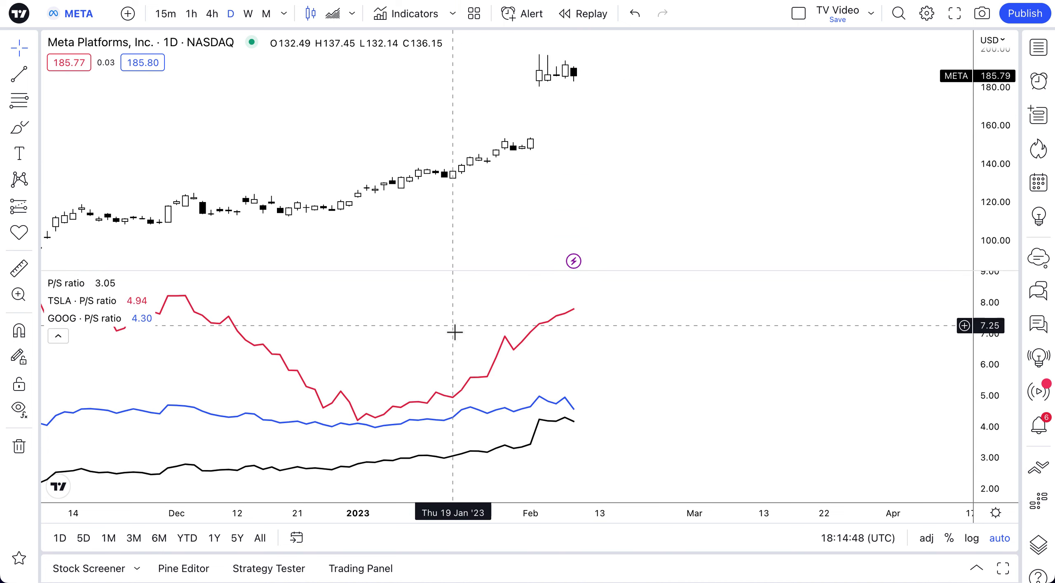
# Clear the three P/S ratio indicators from the chart and restore them with the 3 Symbol PS Ratio Template
pyautogui.click(135, 282)
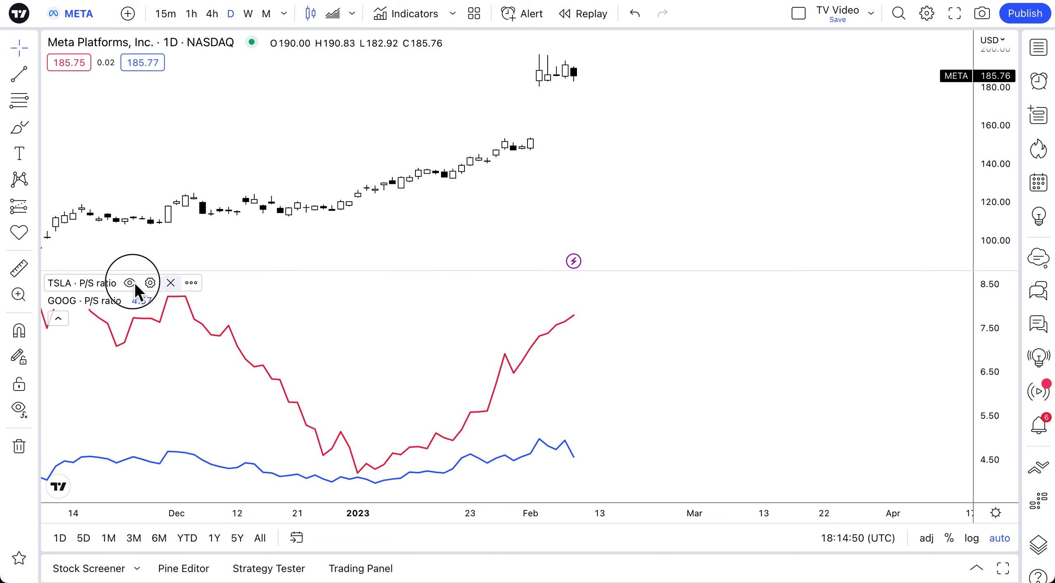
pyautogui.click(173, 284)
pyautogui.click(176, 284)
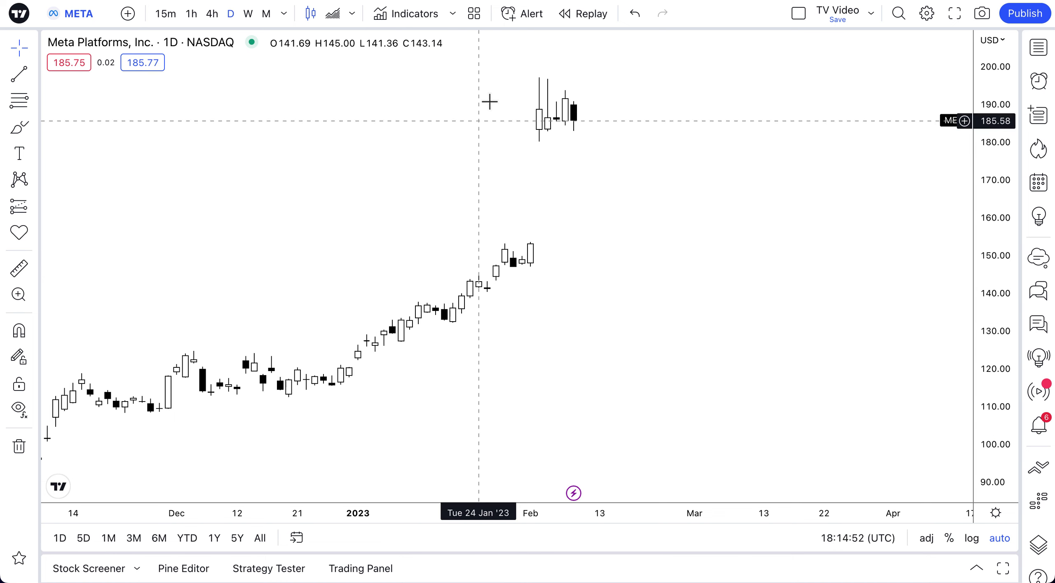
pyautogui.click(480, 17)
pyautogui.click(543, 108)
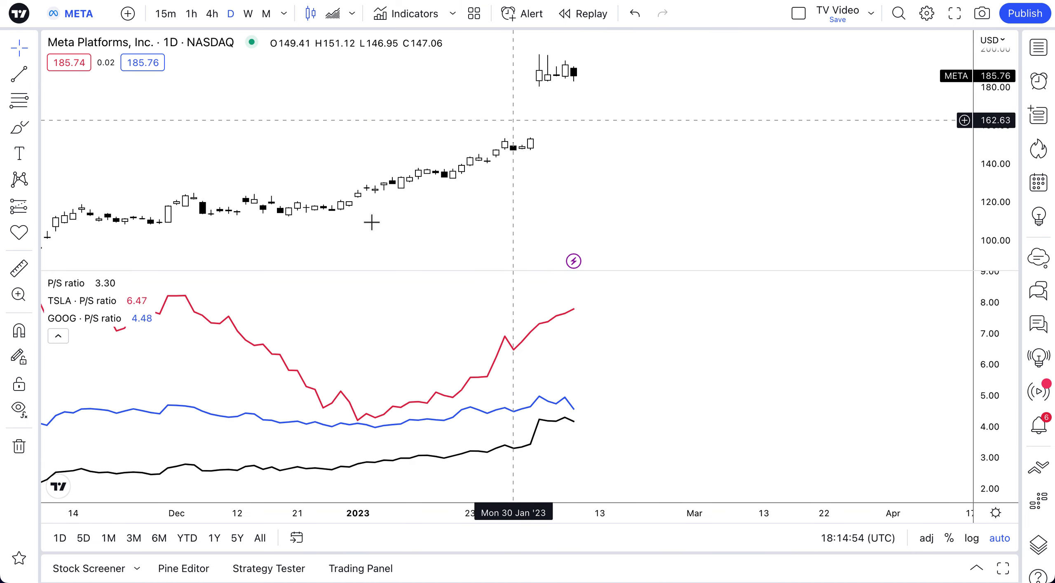
# Switch the chart's indicators to the saved Simple Market Cap Template
pyautogui.scroll(-5, 376, 228)
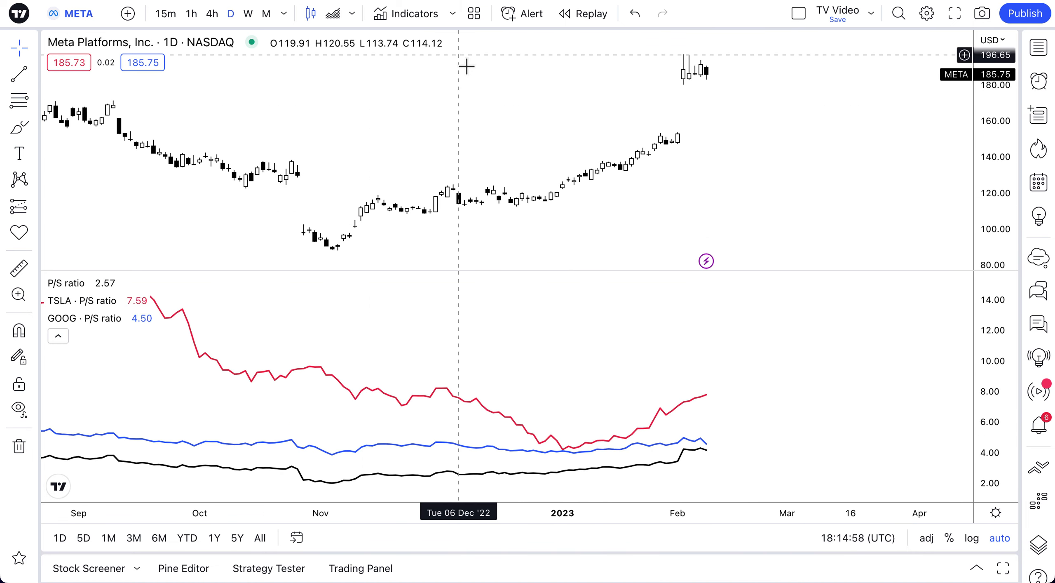
pyautogui.click(482, 14)
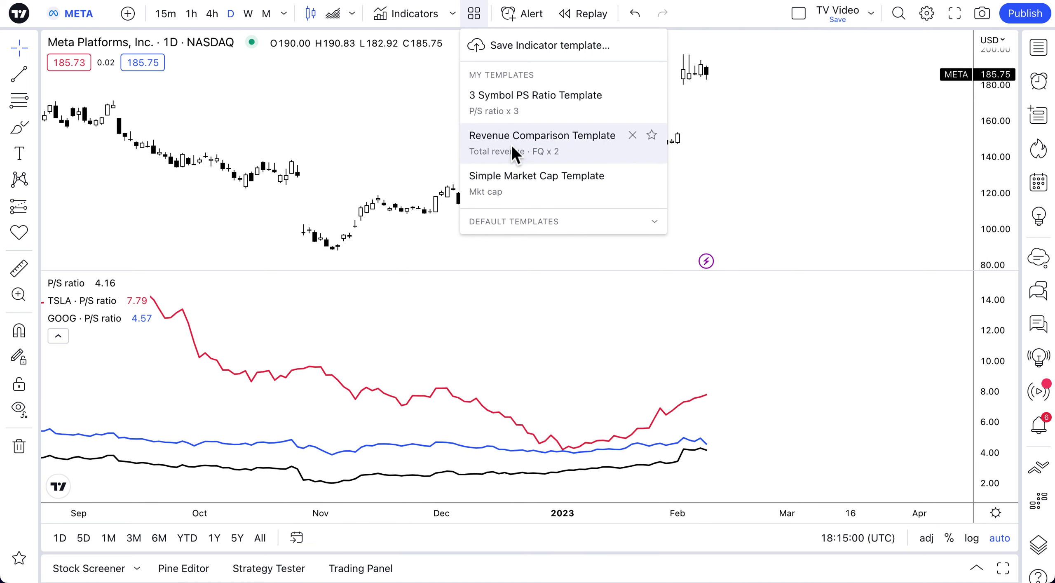
pyautogui.click(531, 180)
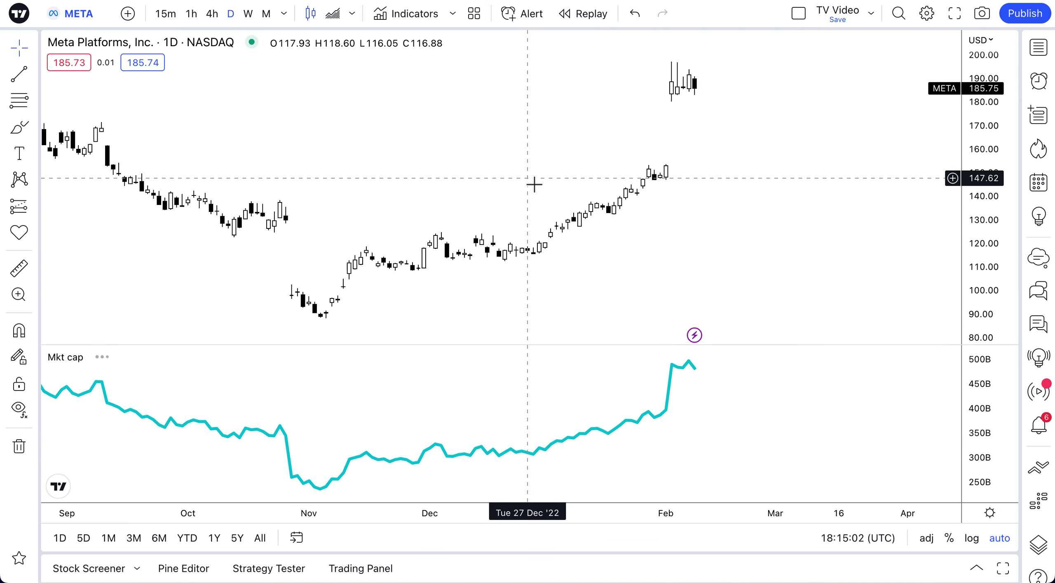
# Apply the Revenue Comparison Template and remove its META and TSLA quarterly total revenue indicators
pyautogui.click(474, 14)
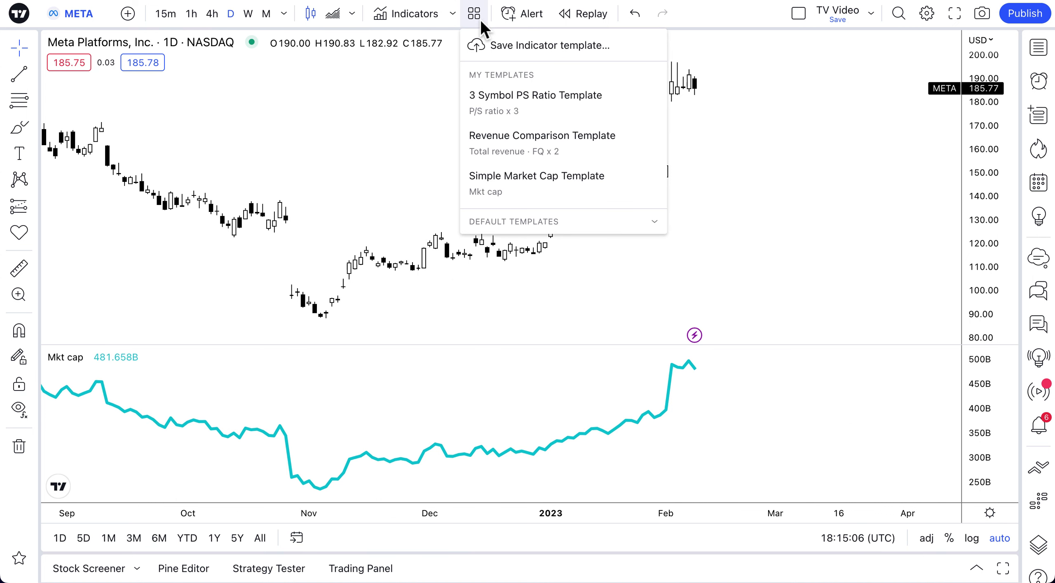
pyautogui.click(523, 140)
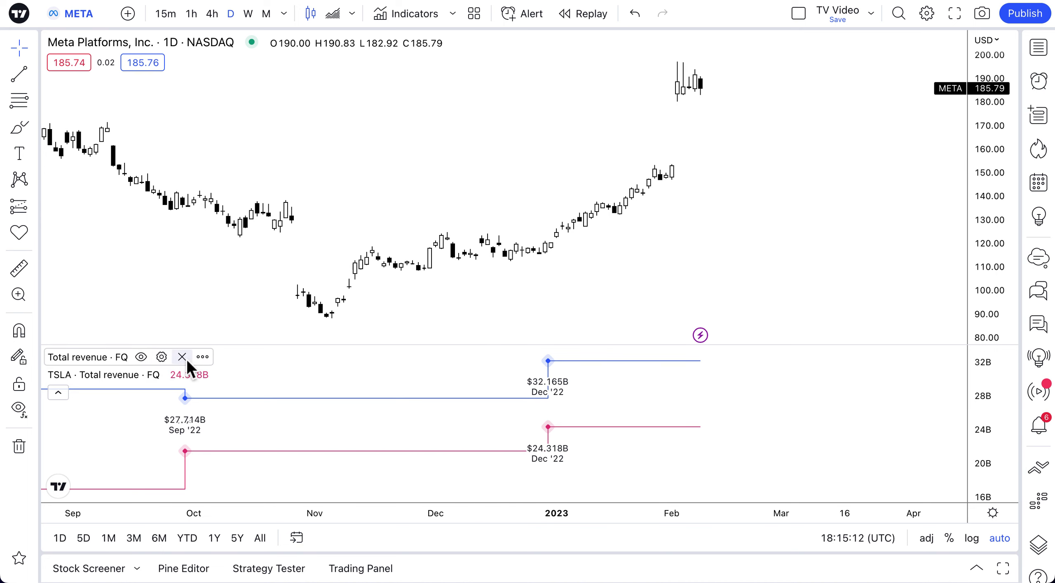
pyautogui.click(186, 358)
pyautogui.click(214, 357)
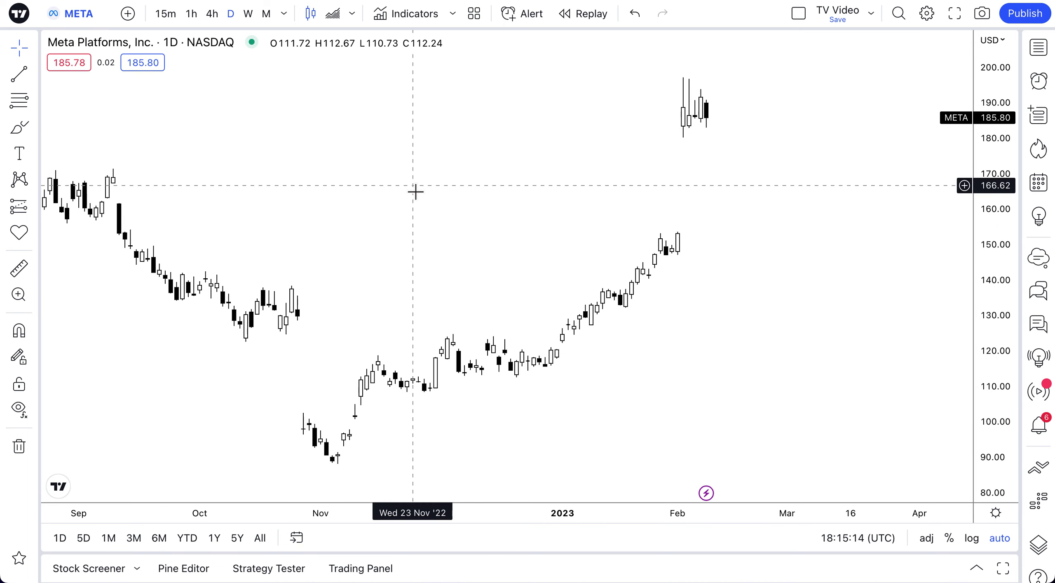
# Browse the indicator library's main categories and the technical groups for strategies, volume profile, auto patterns and candlestick patterns
pyautogui.click(406, 17)
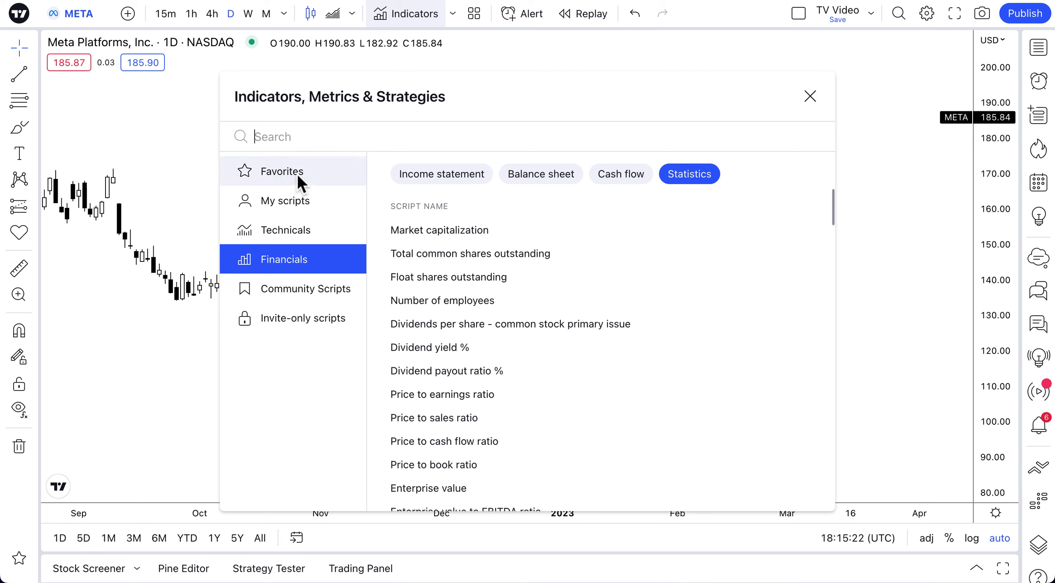
pyautogui.click(297, 235)
pyautogui.click(303, 265)
pyautogui.click(303, 290)
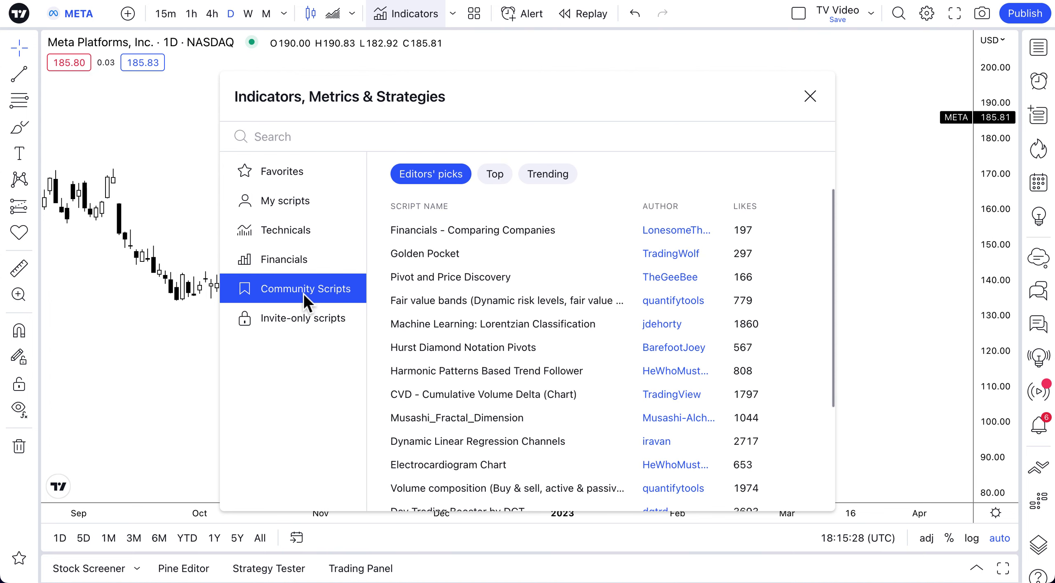
pyautogui.click(307, 235)
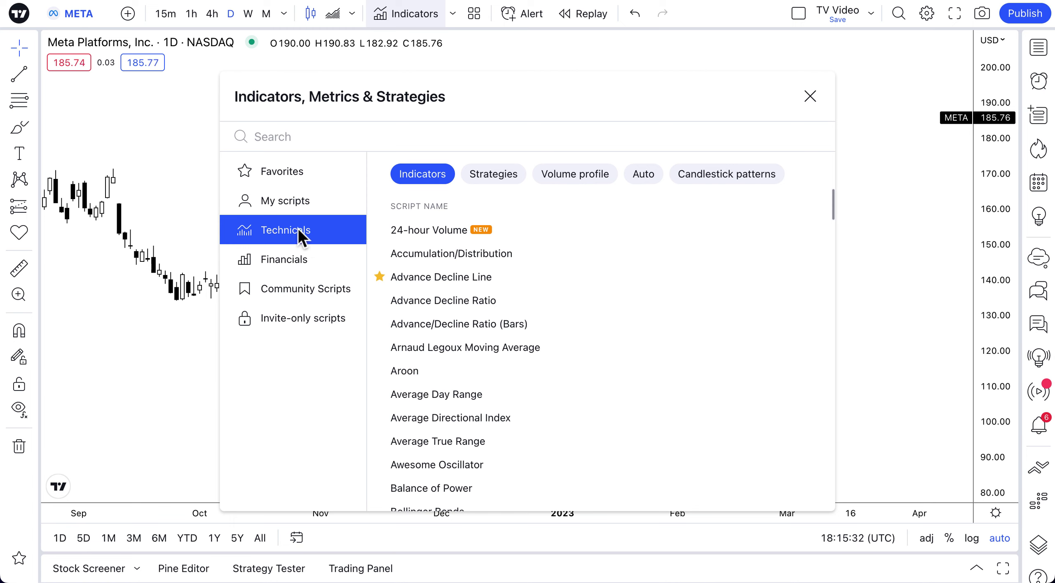
pyautogui.click(504, 181)
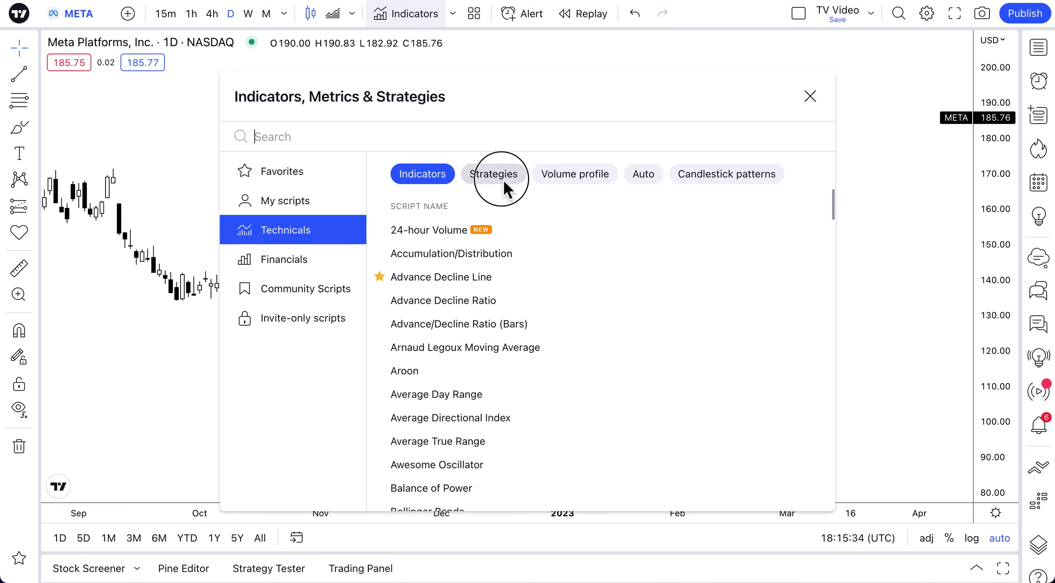
pyautogui.click(565, 174)
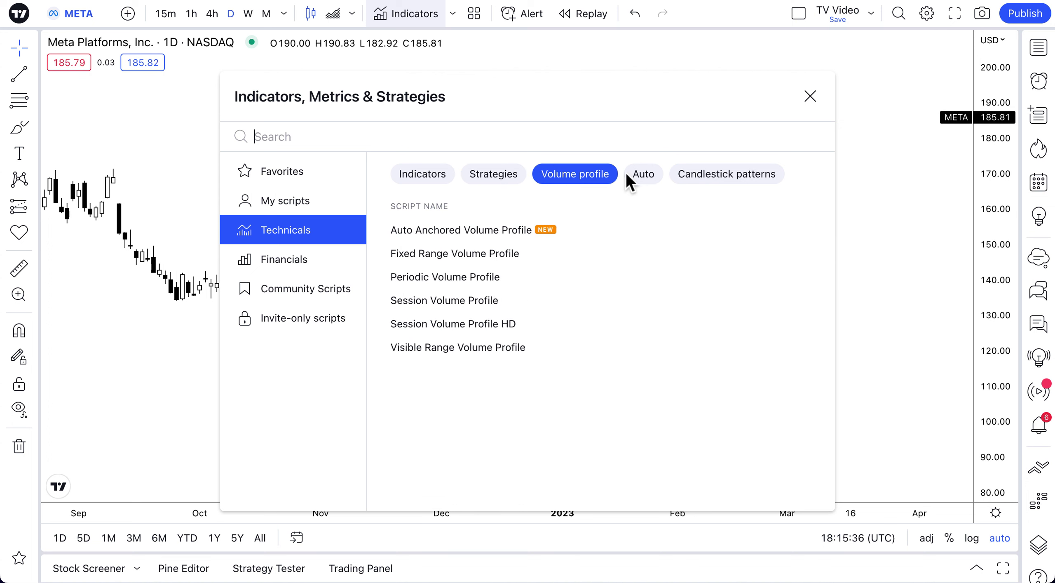
pyautogui.click(643, 177)
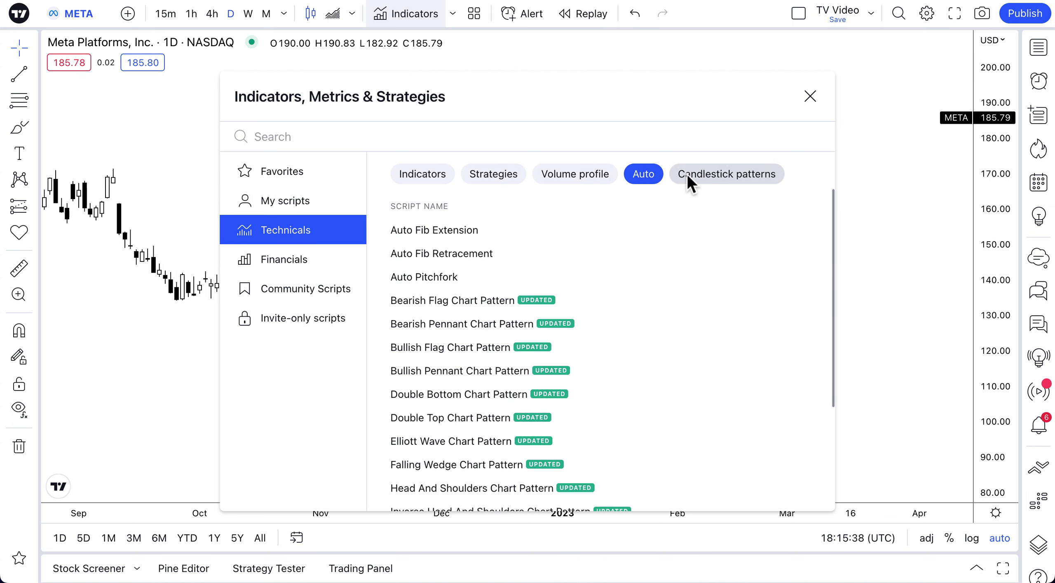
pyautogui.click(714, 180)
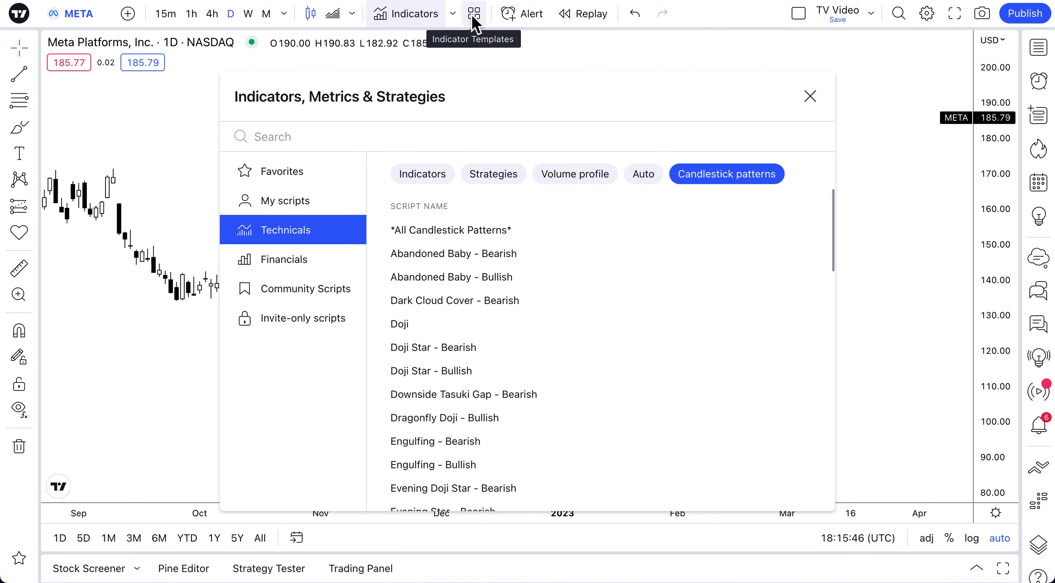
# Look through the financial metrics for income statement, balance sheet, cash flow and statistics
pyautogui.click(307, 259)
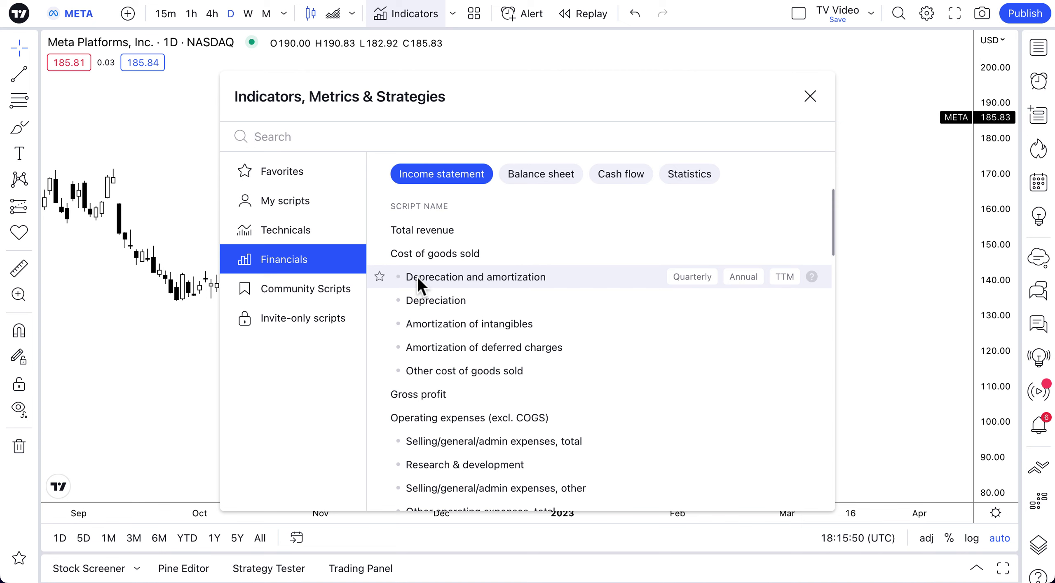
pyautogui.scroll(-5, 417, 276)
pyautogui.scroll(5, 418, 276)
pyautogui.click(553, 173)
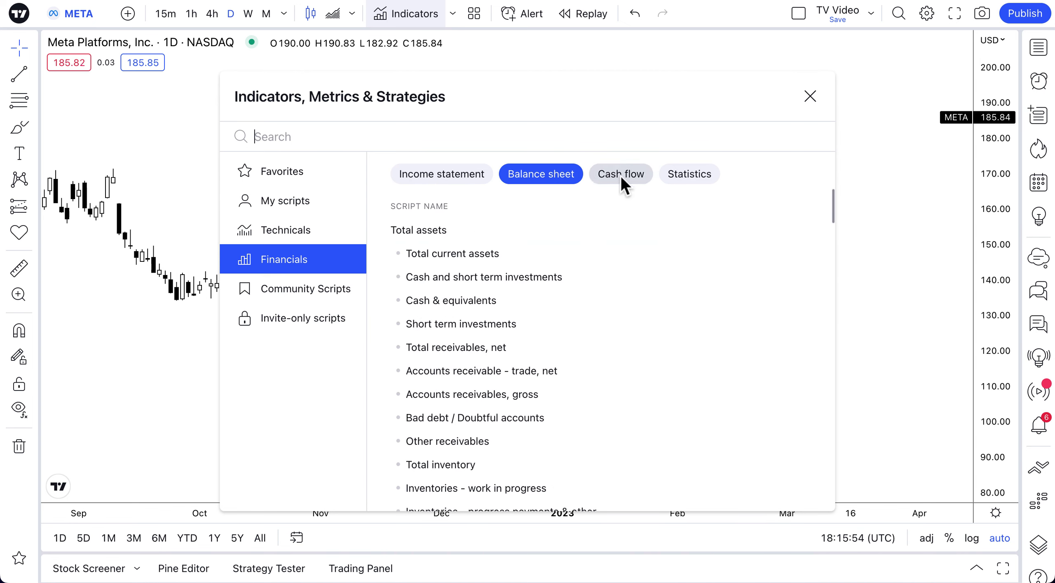
pyautogui.click(621, 178)
pyautogui.click(684, 178)
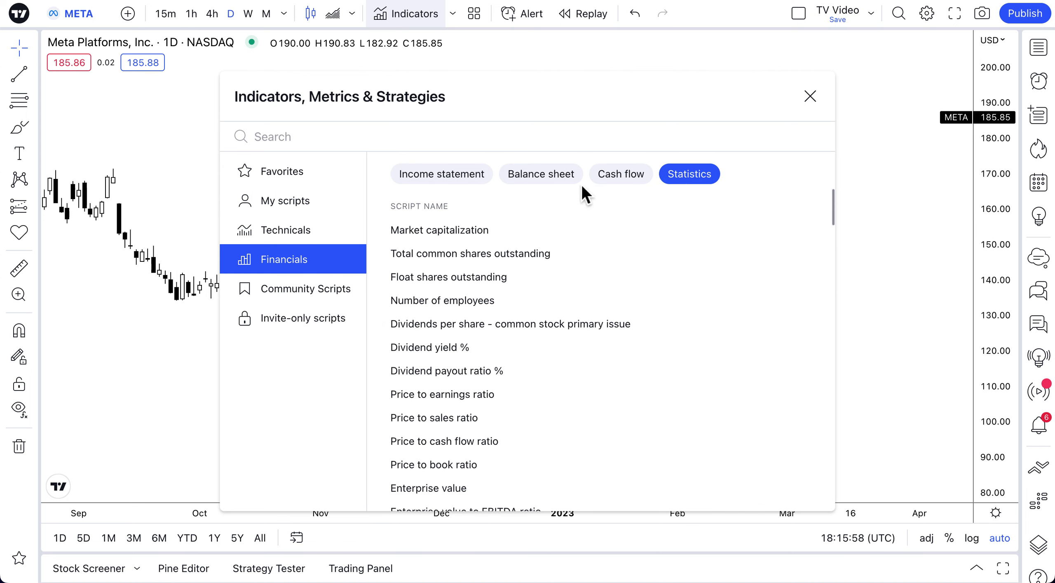
pyautogui.click(462, 173)
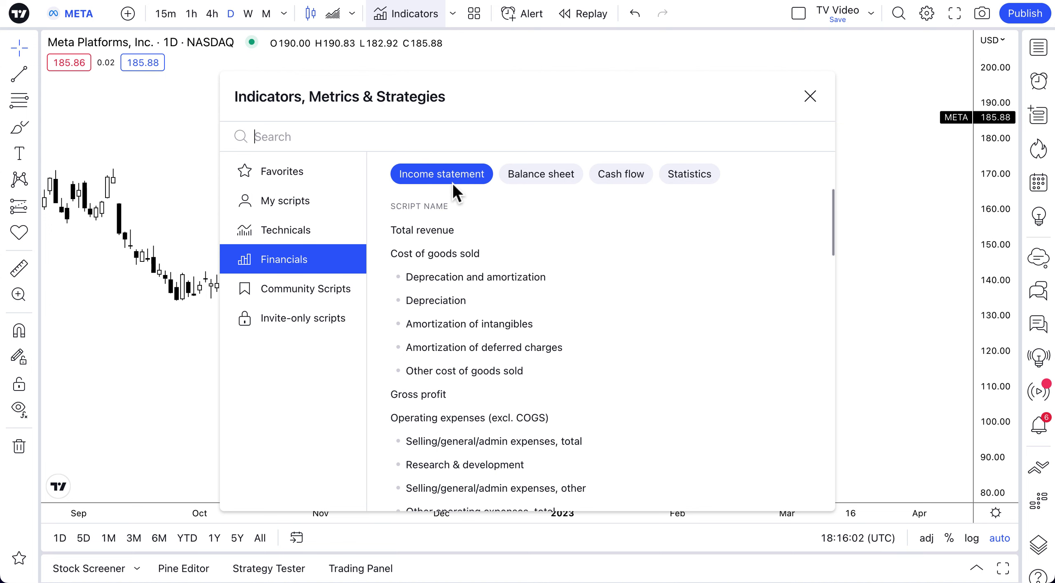
# Look through the editors' picks among the community scripts and close the indicator library
pyautogui.click(276, 297)
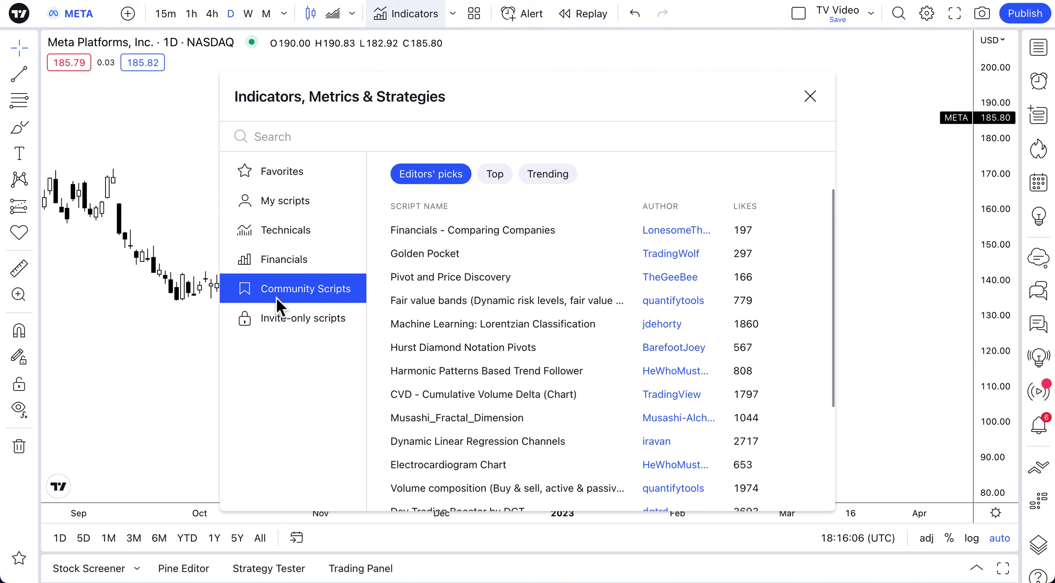
pyautogui.scroll(-3, 478, 262)
pyautogui.scroll(-1, 482, 313)
pyautogui.scroll(-3, 485, 335)
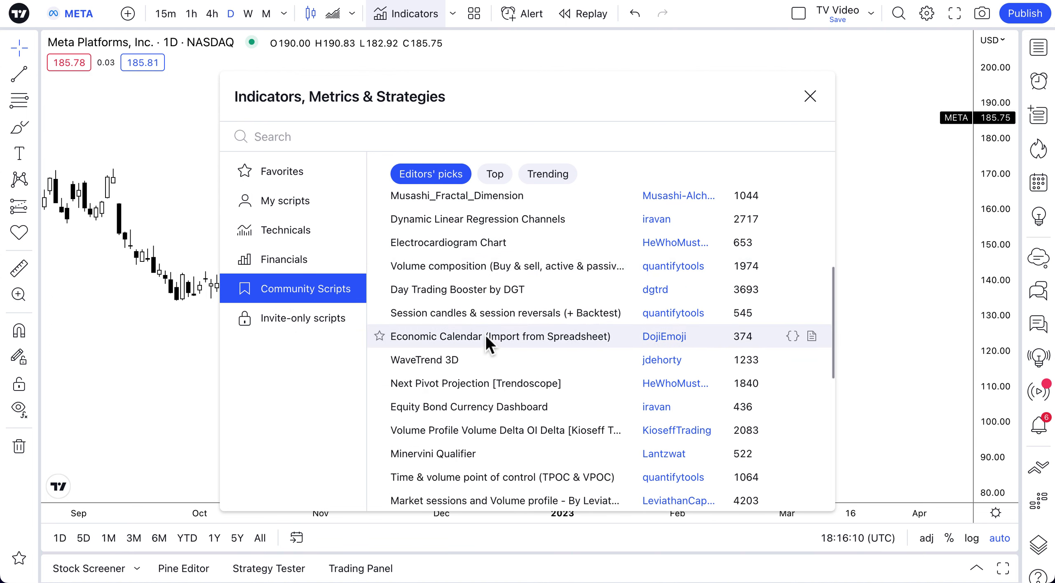
pyautogui.scroll(8, 485, 334)
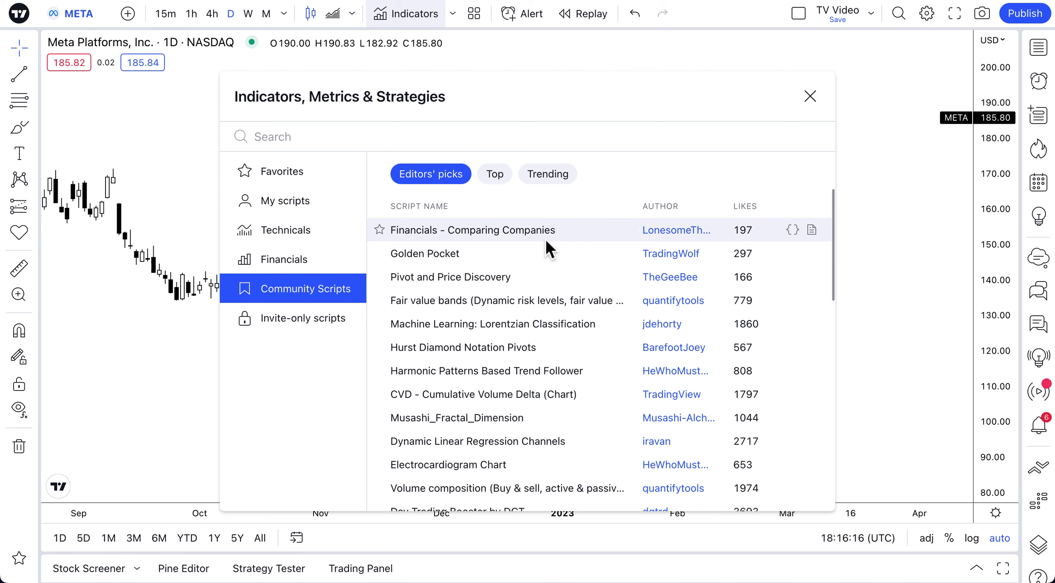
pyautogui.press('Escape')
# Load the 3 Symbol PS Ratio Template onto the chart without indicators
pyautogui.click(474, 14)
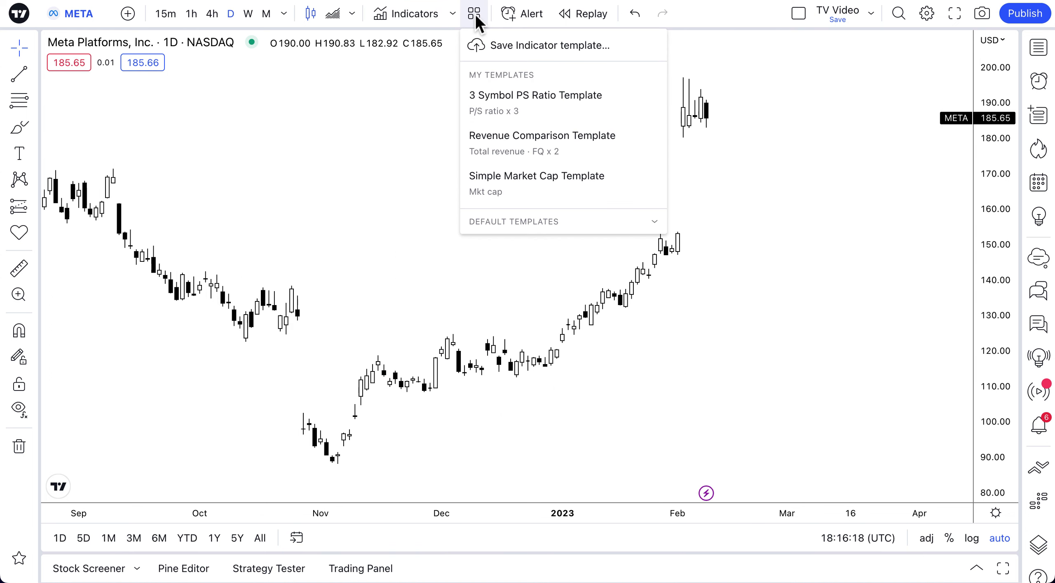
pyautogui.click(507, 97)
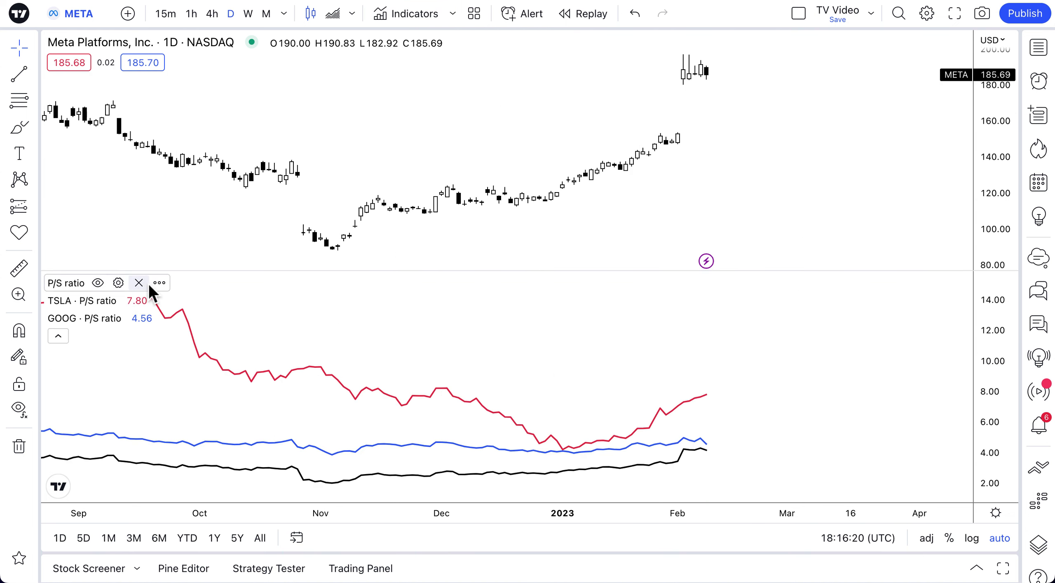
# Remove the three P/S ratio indicators from the chart's lower pane
pyautogui.click(148, 283)
pyautogui.click(170, 284)
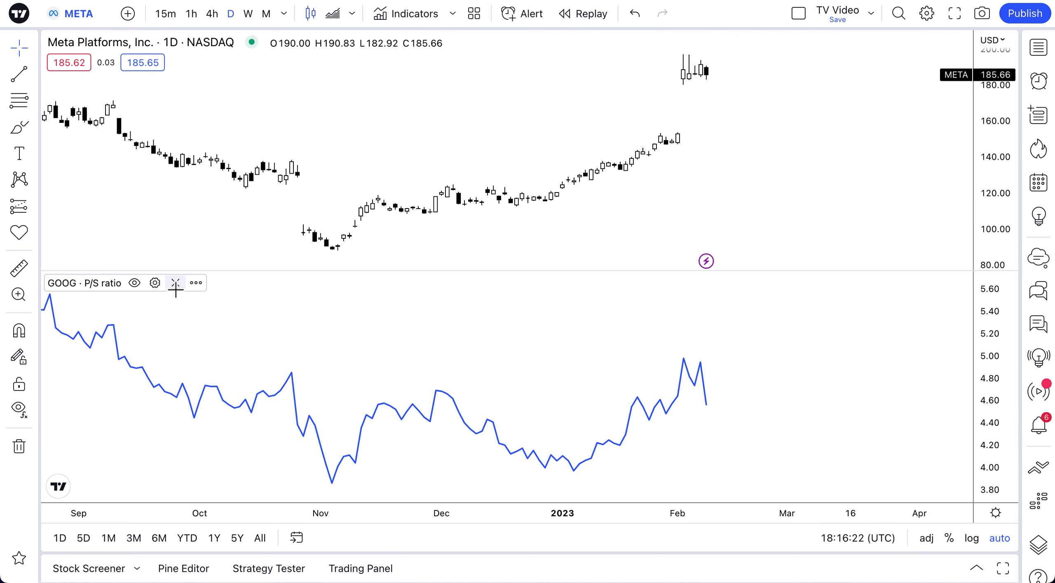
pyautogui.click(171, 283)
pyautogui.scroll(2, 423, 258)
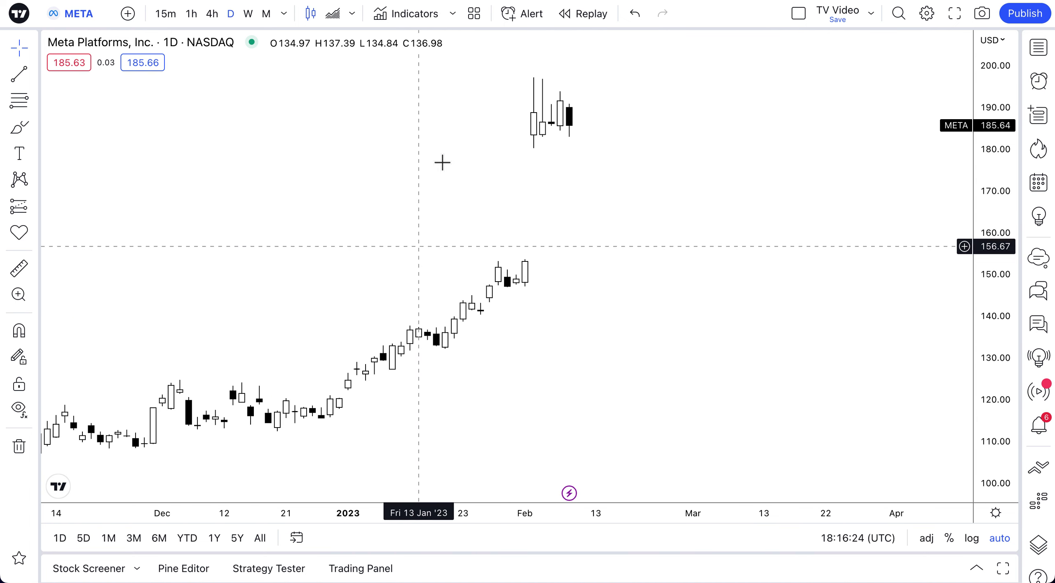
# Add the quarterly Enterprise value metric from the financial statistics to the chart twice and close the indicator library
pyautogui.click(419, 14)
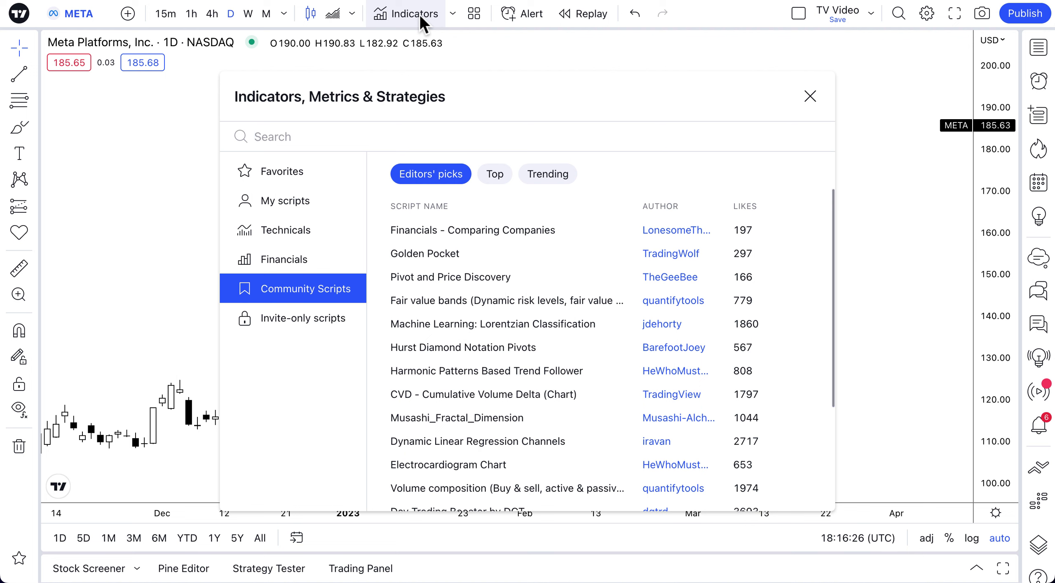
pyautogui.click(327, 261)
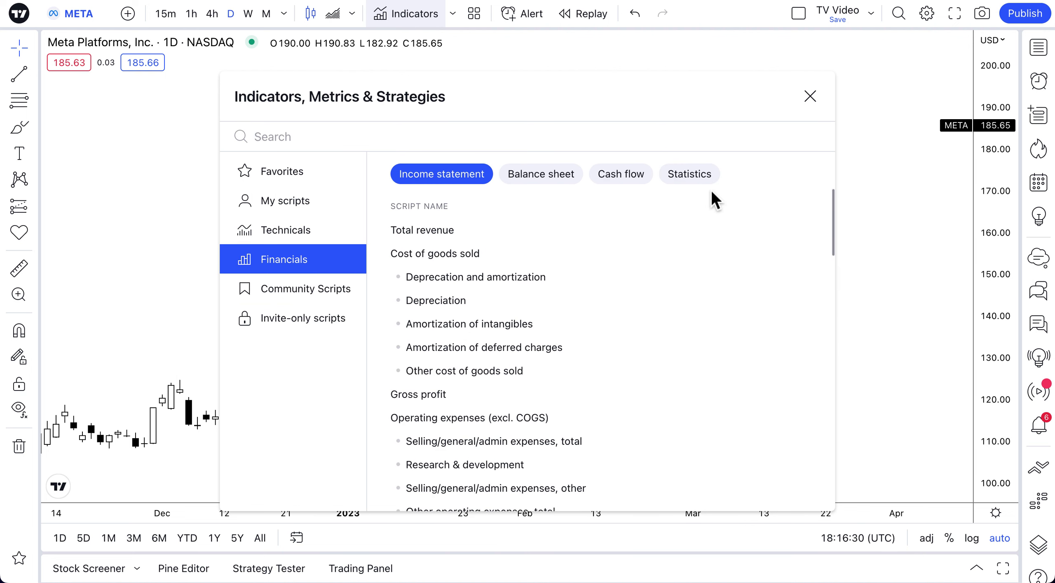
pyautogui.click(697, 176)
pyautogui.scroll(-3, 515, 335)
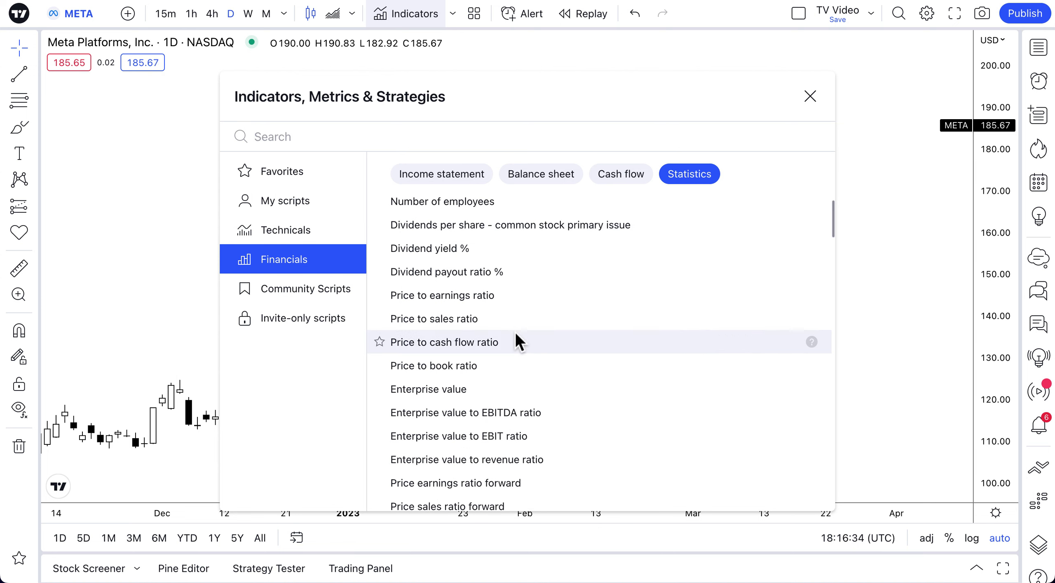
pyautogui.click(456, 393)
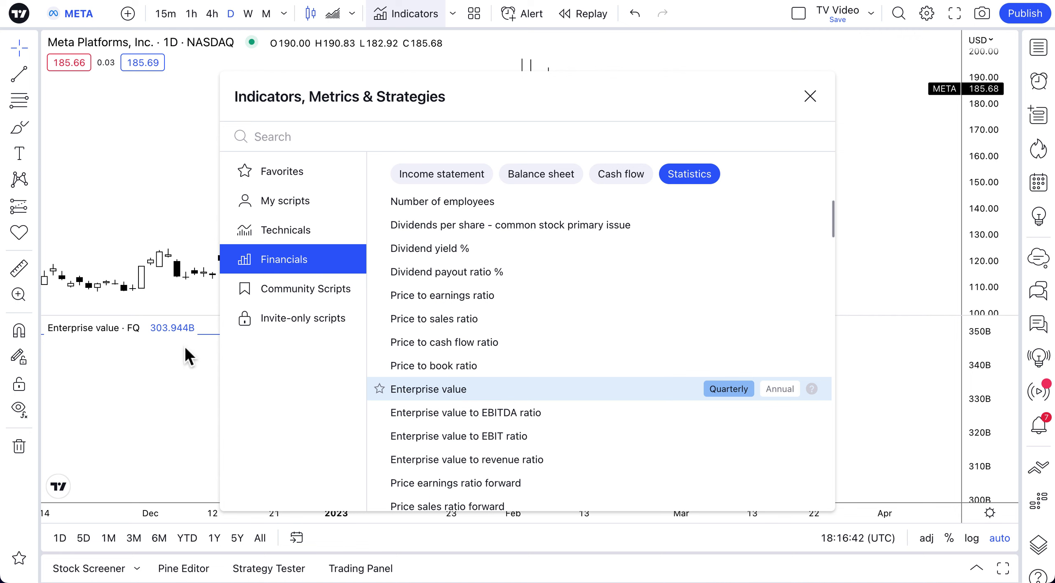
pyautogui.click(457, 391)
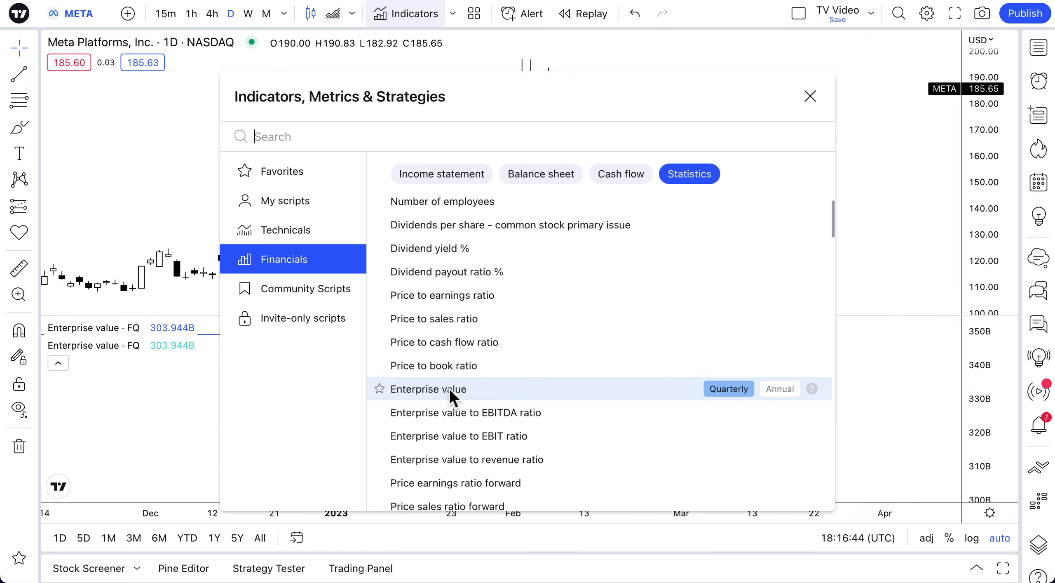
pyautogui.click(809, 98)
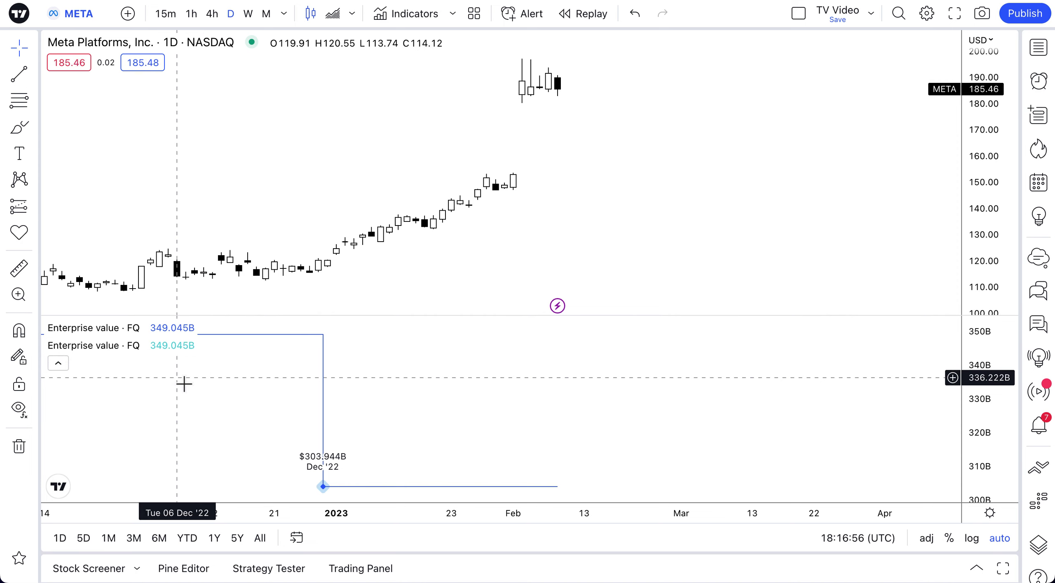
# Style the first Enterprise value indicator as a red line with the thickest line width
pyautogui.moveTo(170, 351)
pyautogui.click(172, 328)
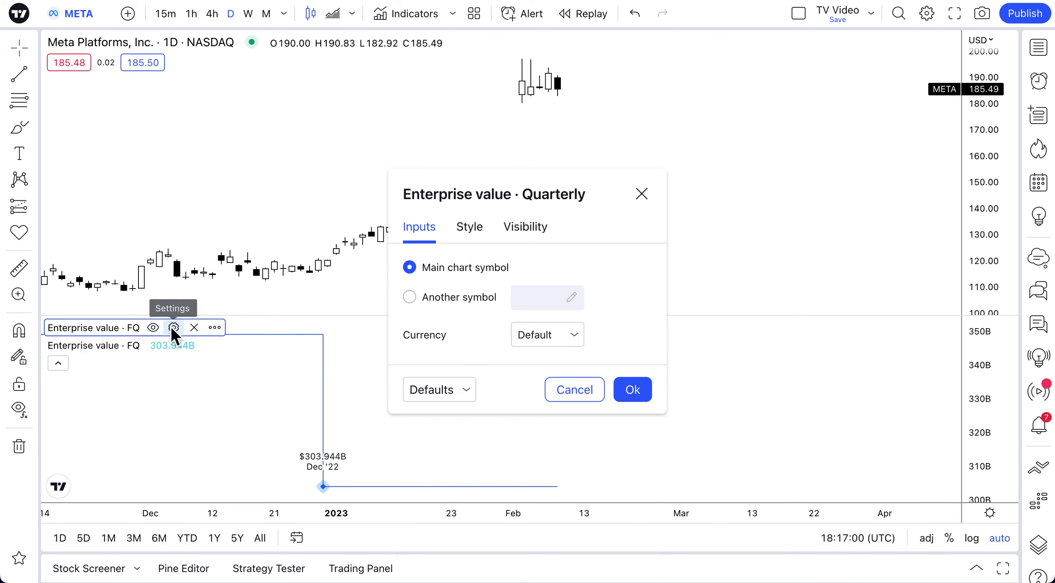
pyautogui.click(471, 231)
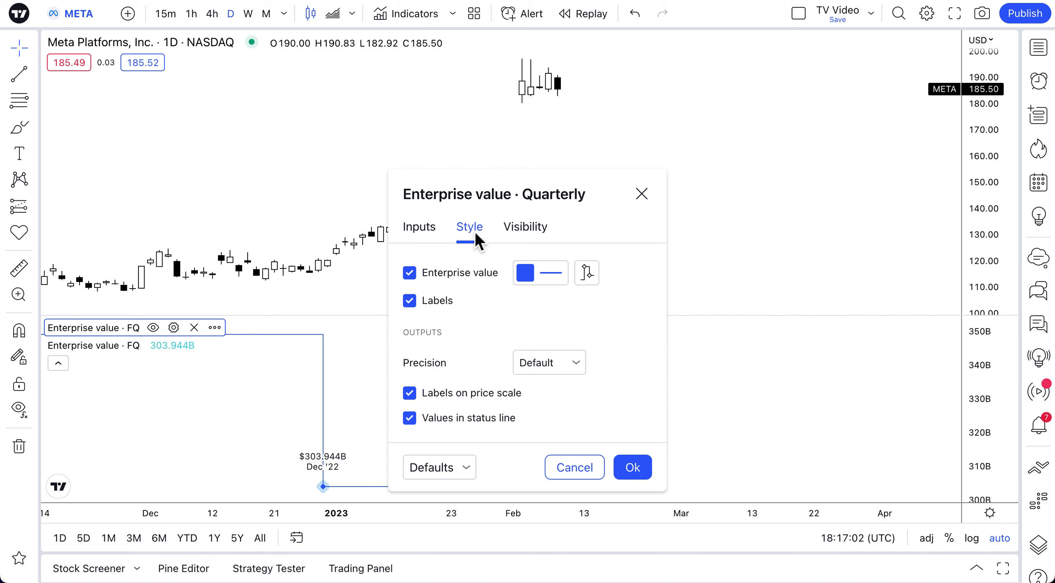
pyautogui.click(558, 274)
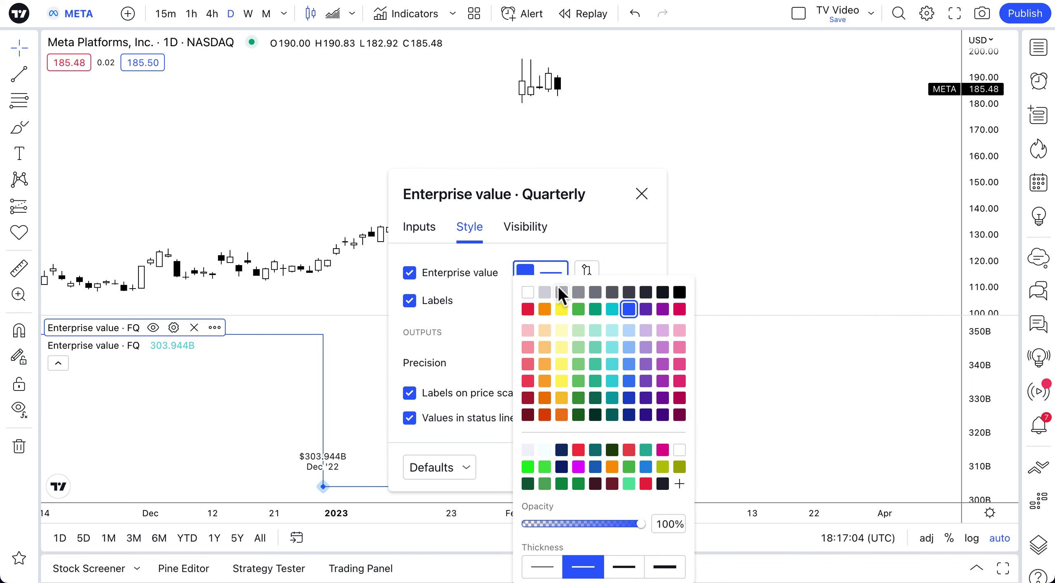
pyautogui.click(533, 310)
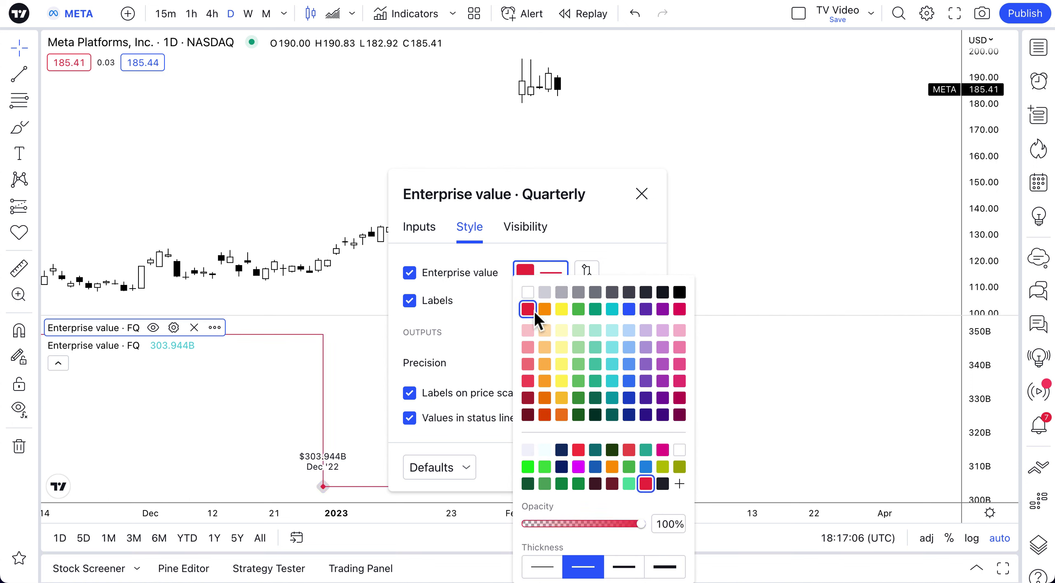
pyautogui.click(665, 567)
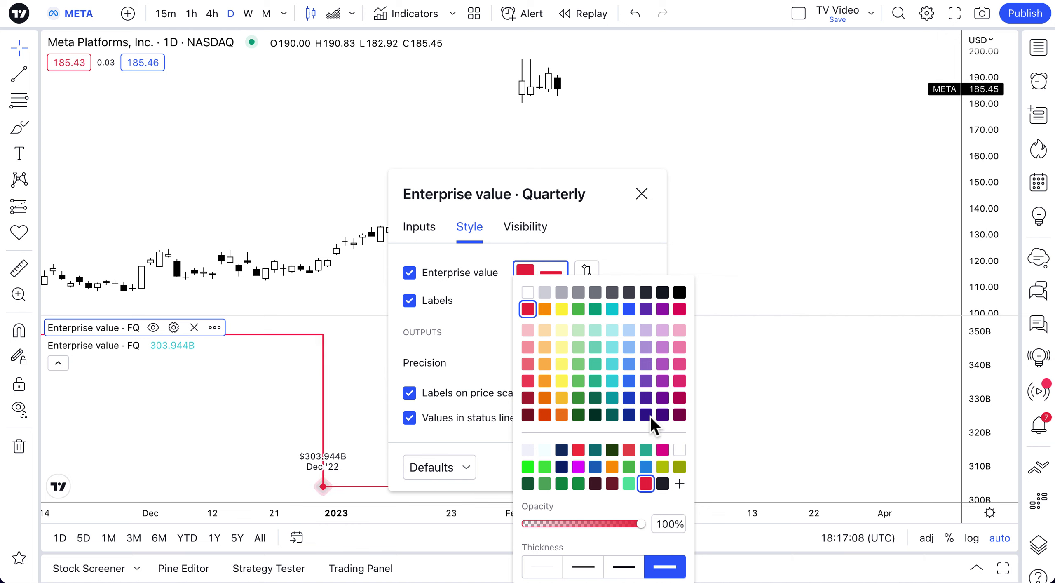
pyautogui.click(645, 189)
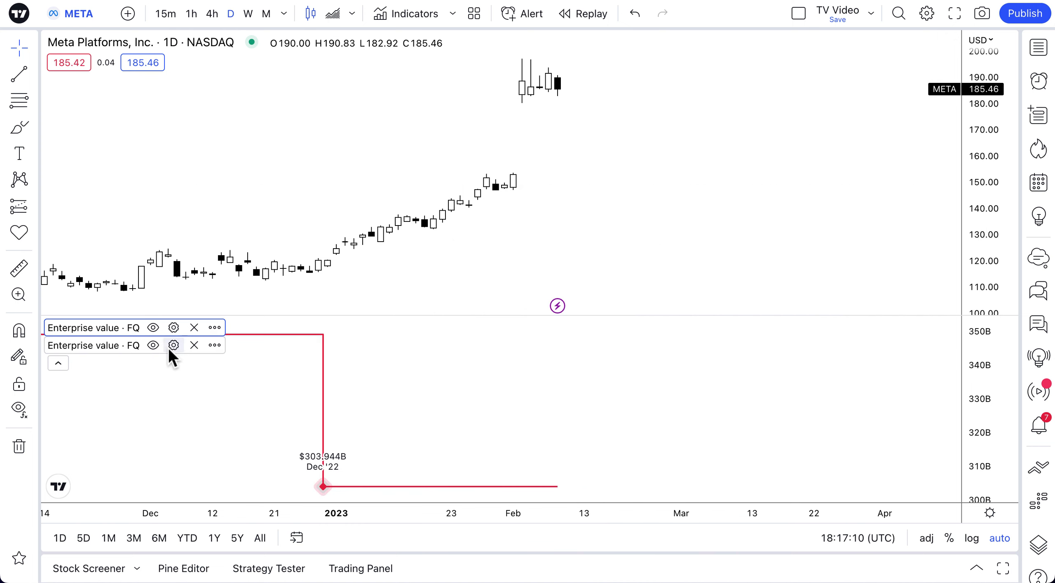
# Set the second Enterprise value indicator to use another symbol, GOOGL on NASDAQ
pyautogui.click(173, 346)
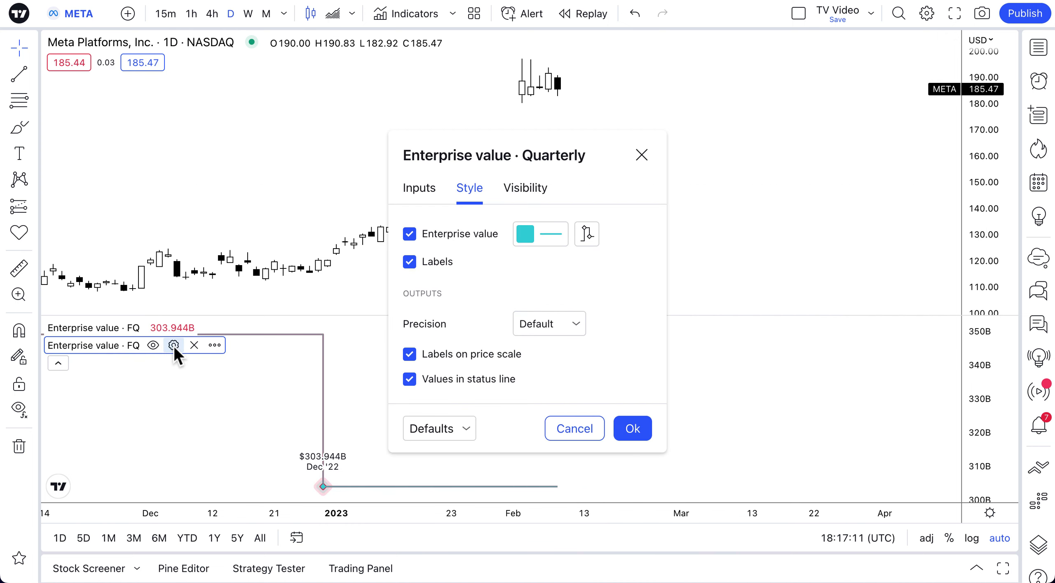
pyautogui.click(427, 192)
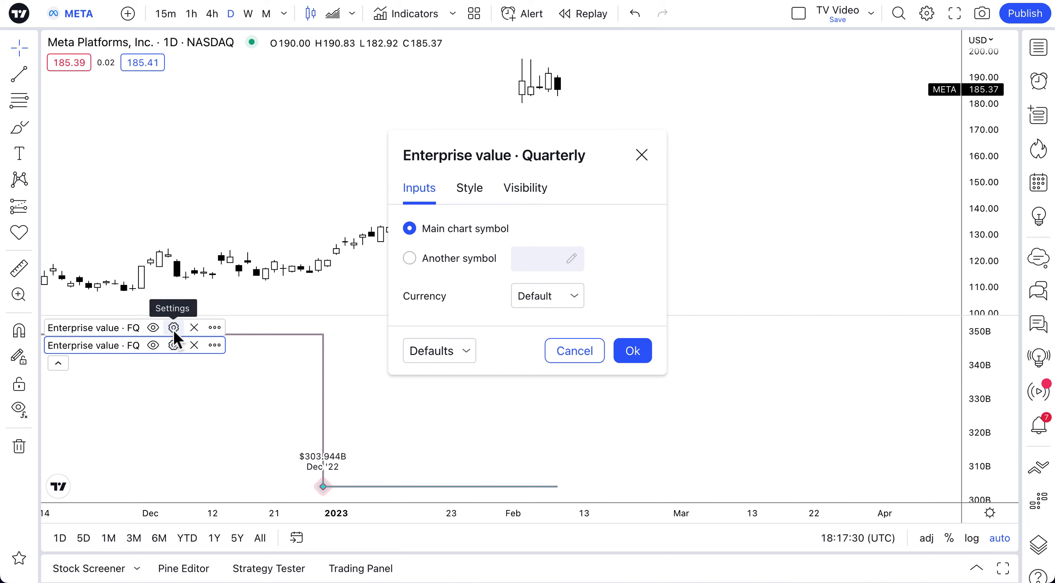
pyautogui.click(444, 262)
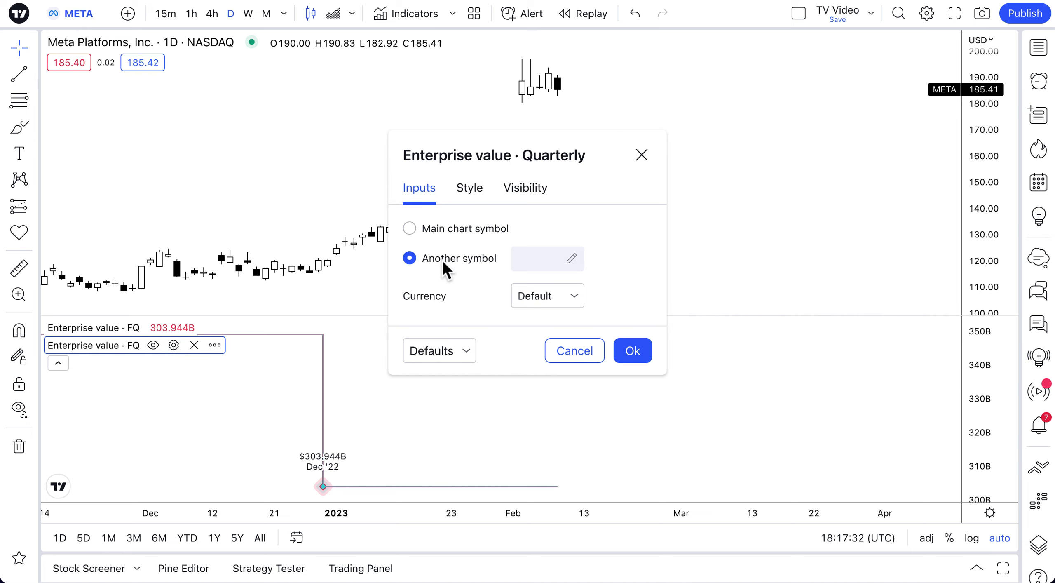
pyautogui.click(530, 261)
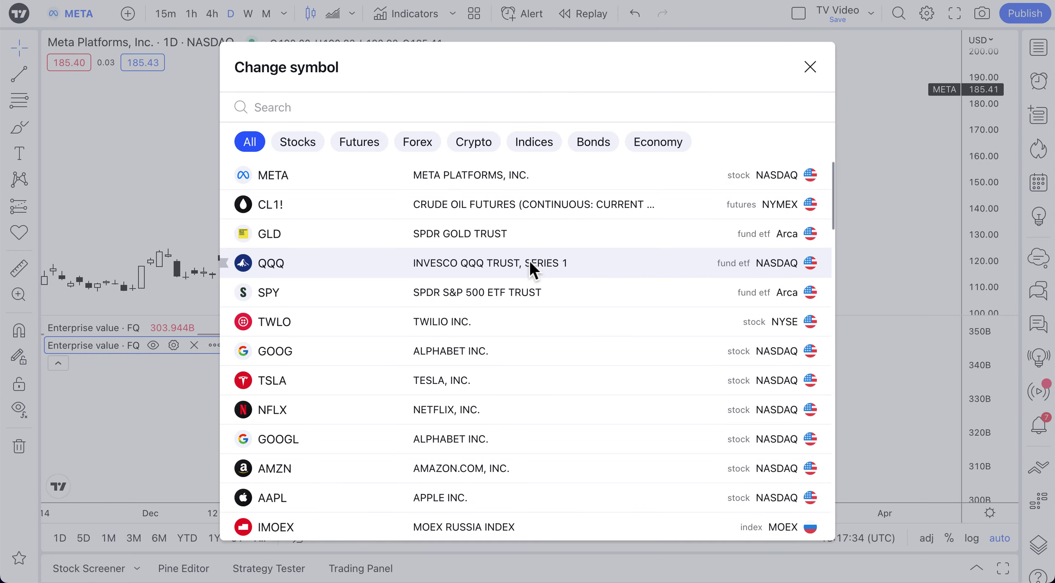
pyautogui.write('GOOGL')
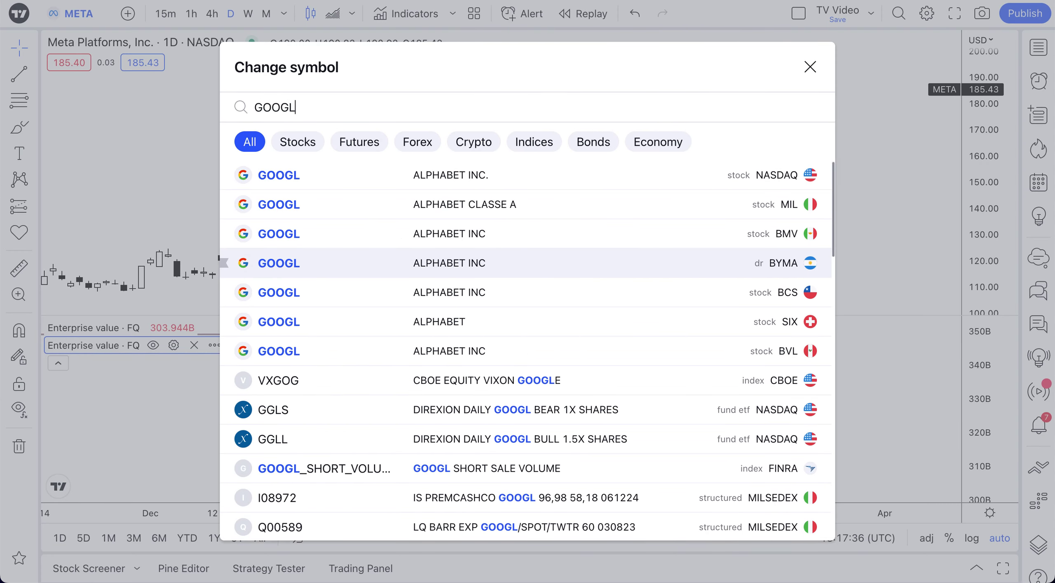
pyautogui.click(458, 181)
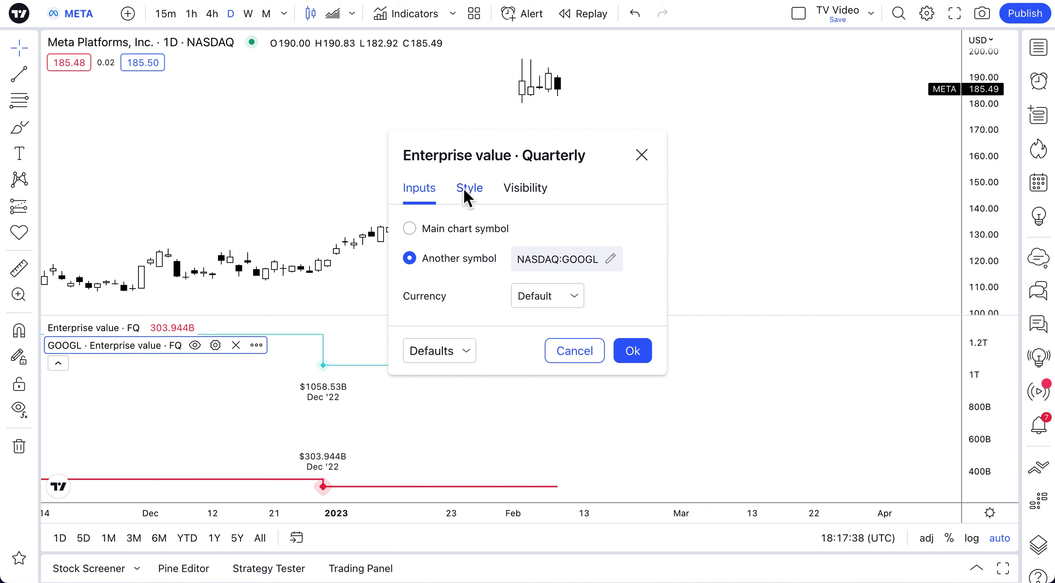
# Style the GOOGL Enterprise value indicator as a blue line with the thickest line width
pyautogui.click(464, 188)
pyautogui.click(524, 235)
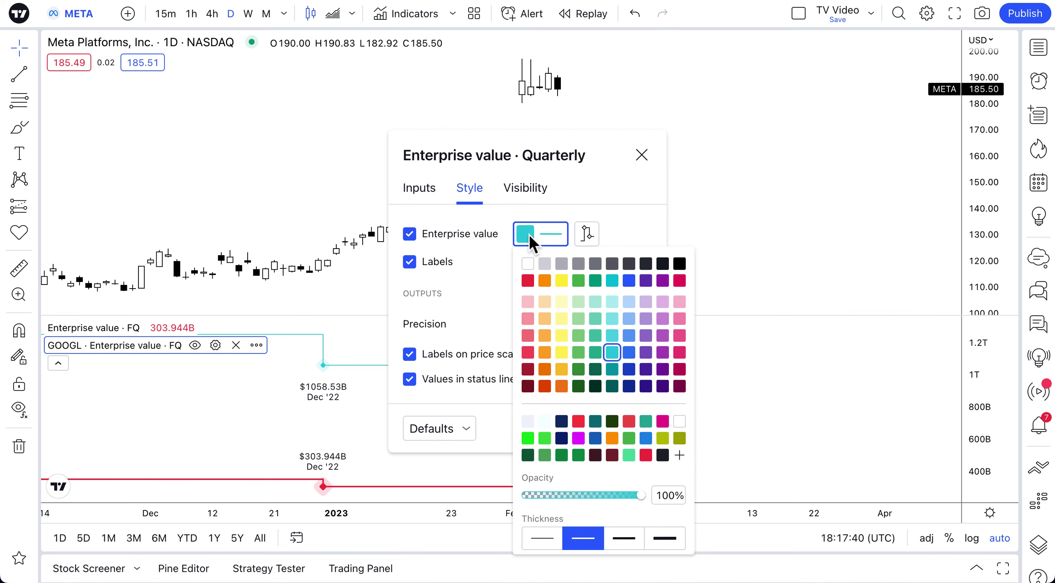
pyautogui.click(631, 277)
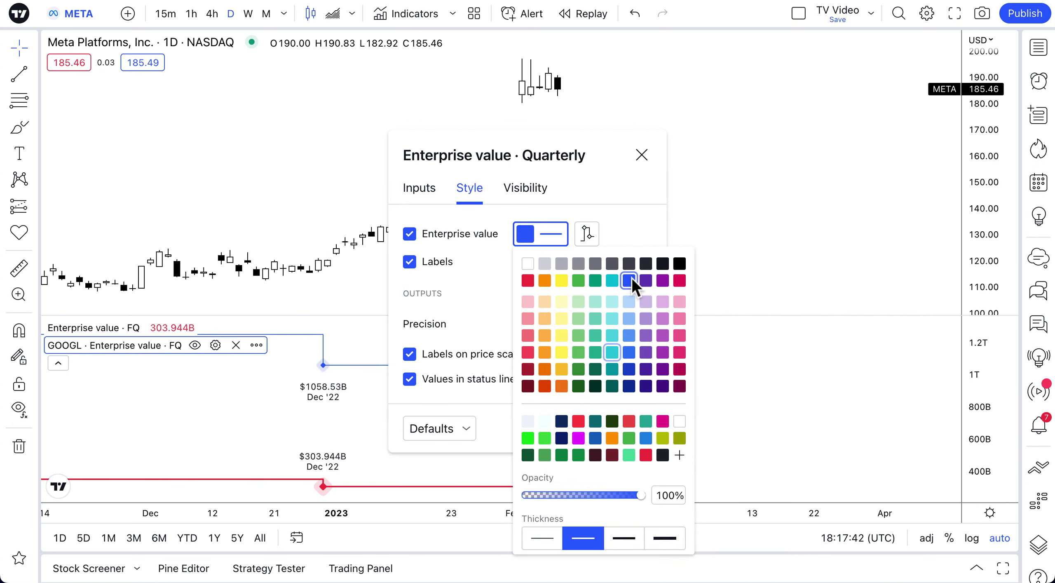
pyautogui.click(625, 541)
pyautogui.click(652, 543)
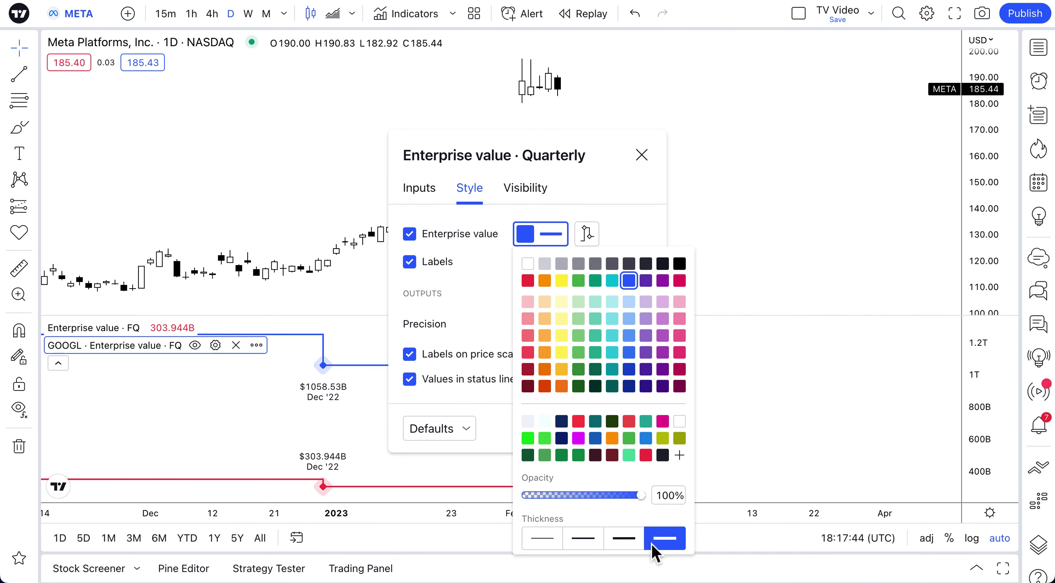
pyautogui.click(642, 155)
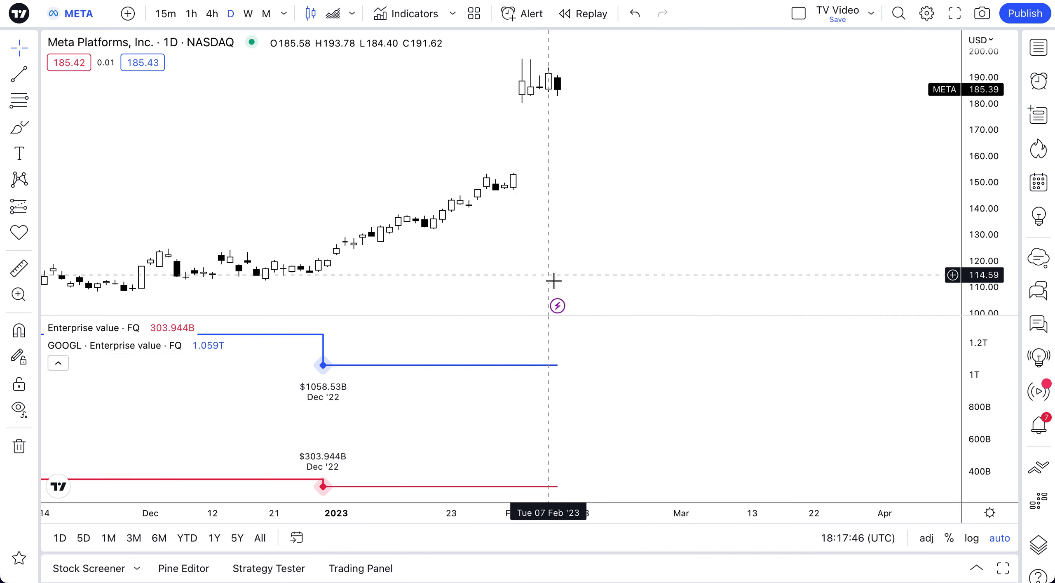
# Start a new indicator template for the two Enterprise value indicators and name it EV Comparison 2 Symbols
pyautogui.hscroll(-10, 505, 278)
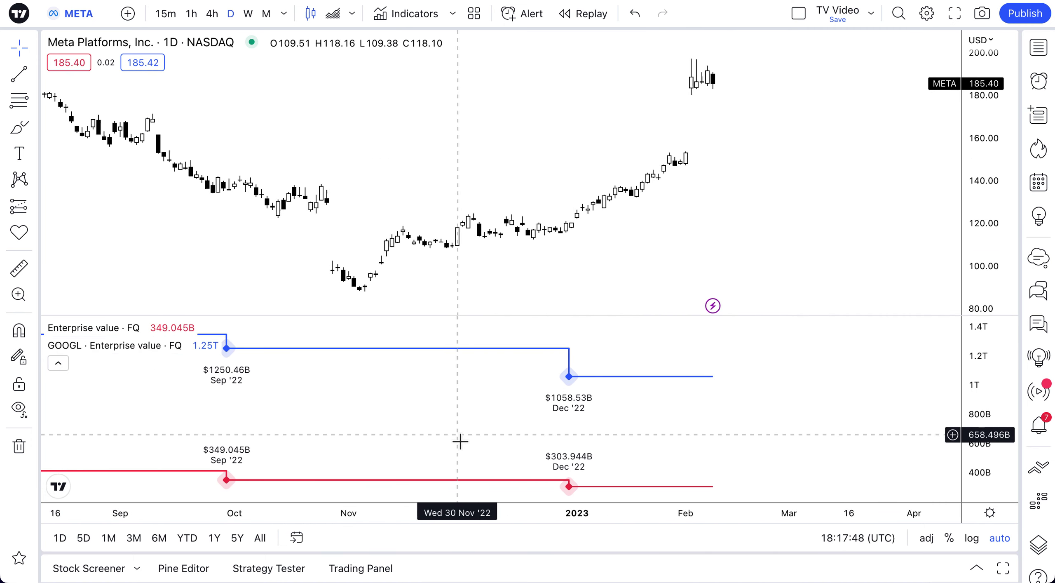
pyautogui.scroll(-5, 460, 441)
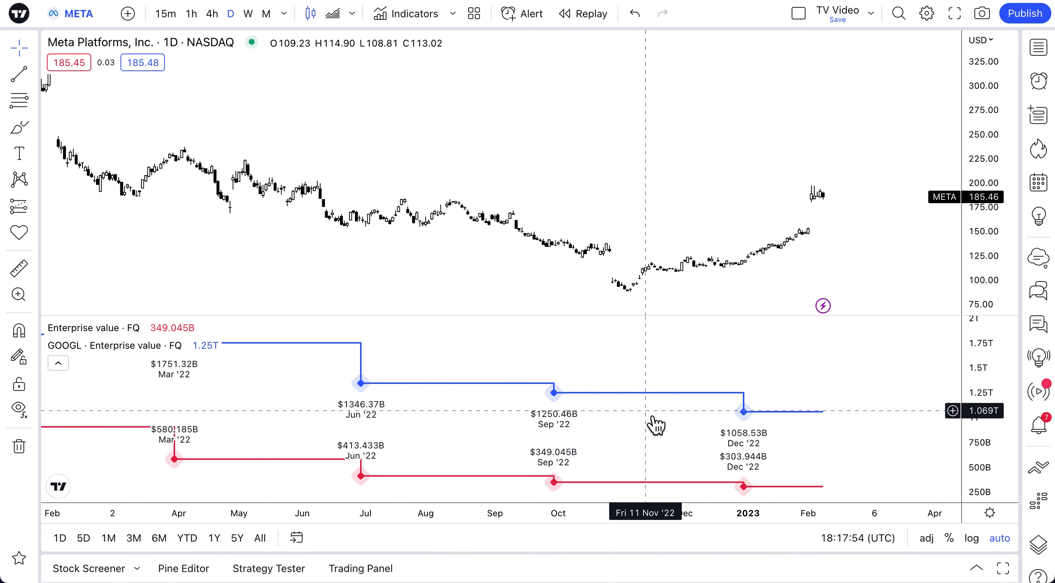
pyautogui.scroll(-3, 655, 425)
pyautogui.scroll(5, 637, 274)
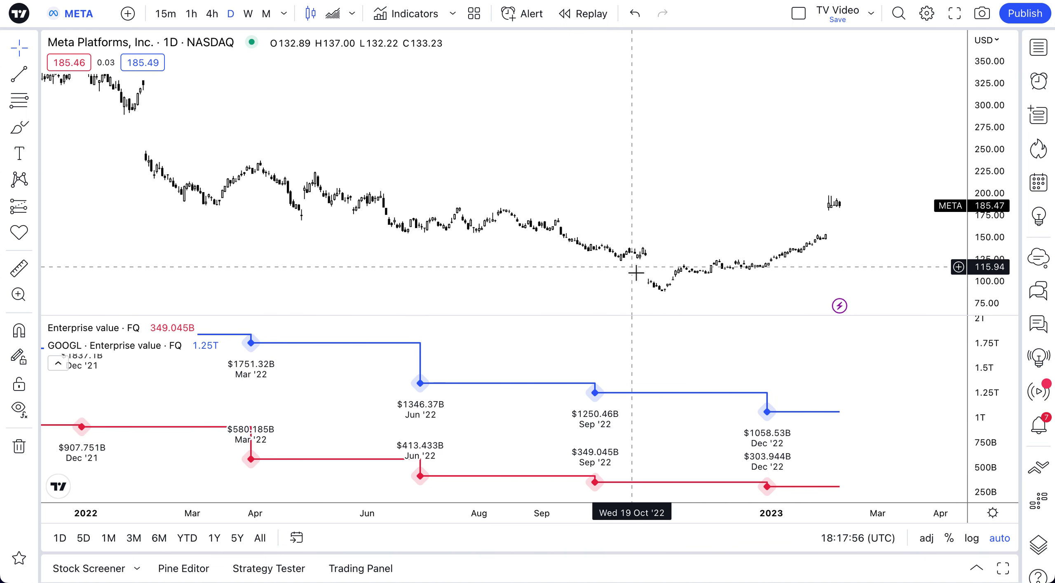
pyautogui.click(480, 19)
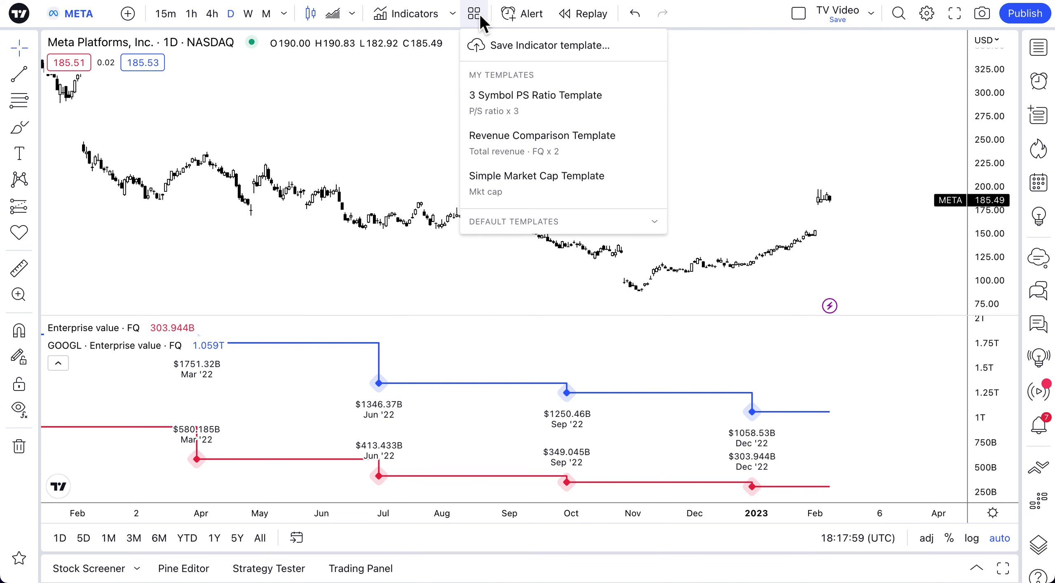
pyautogui.click(534, 46)
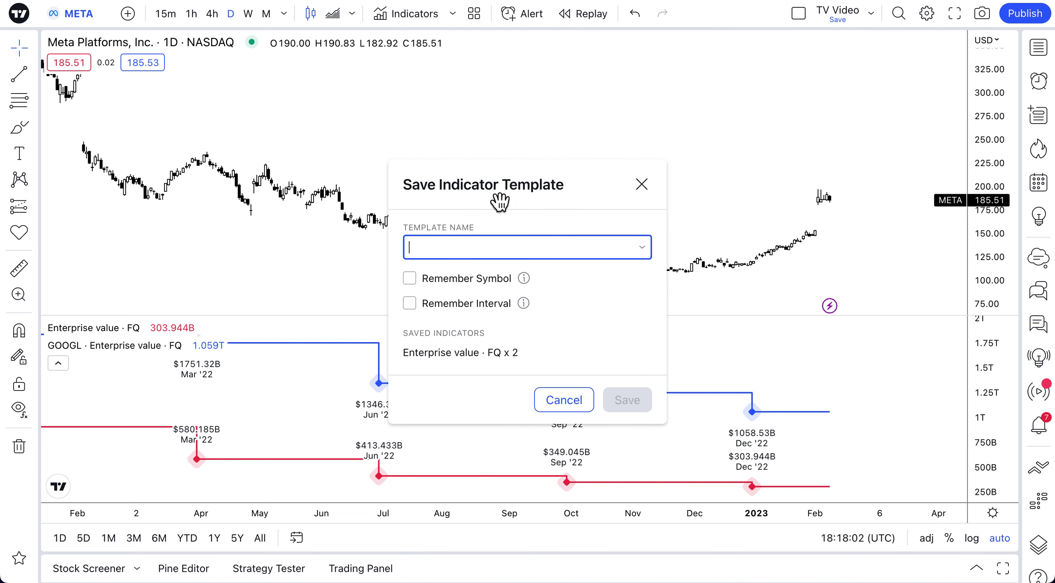
pyautogui.write('EV')
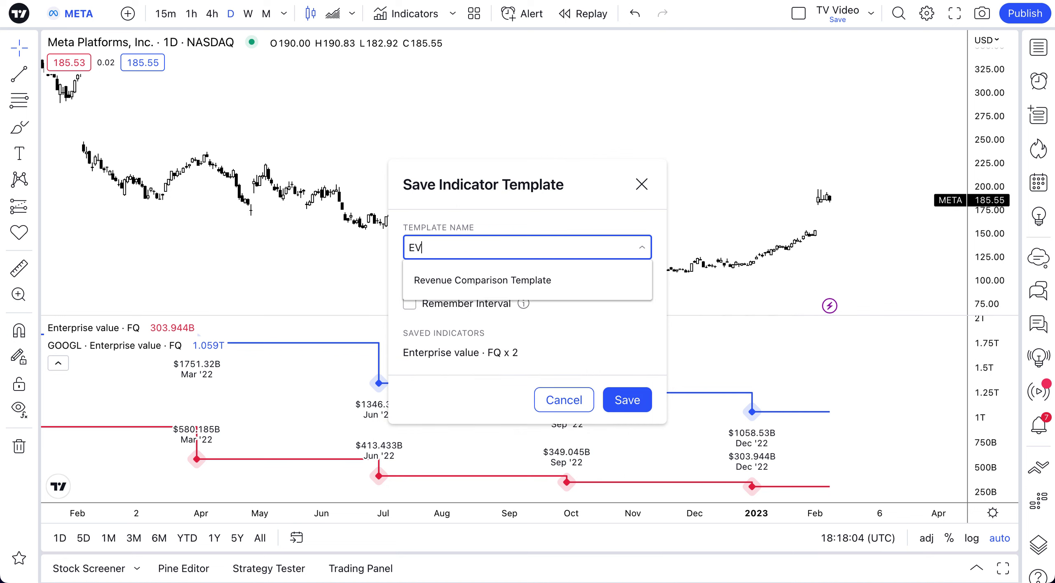
pyautogui.write(' Comparison 2 ')
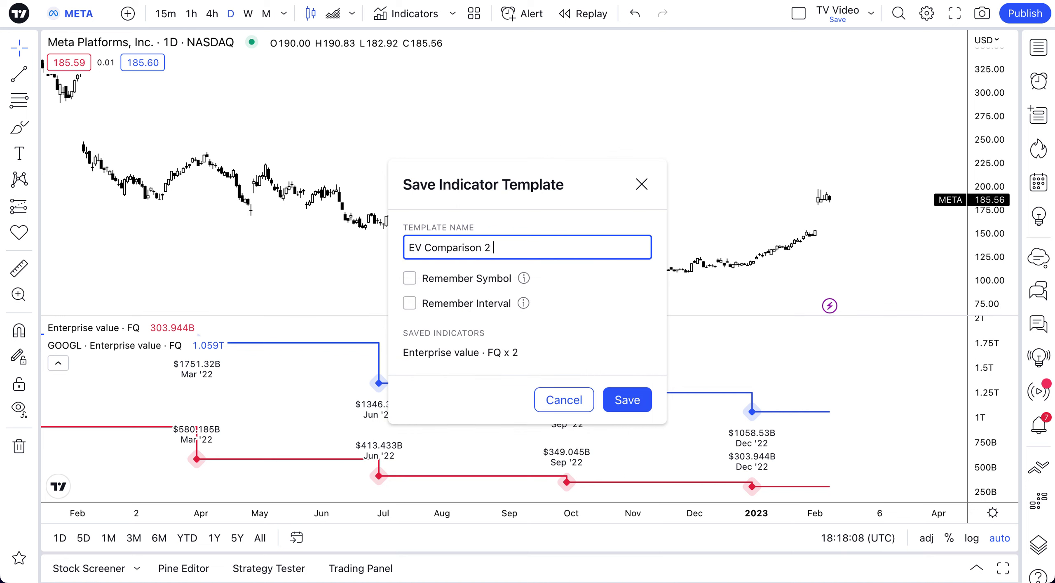
pyautogui.write('Symbols')
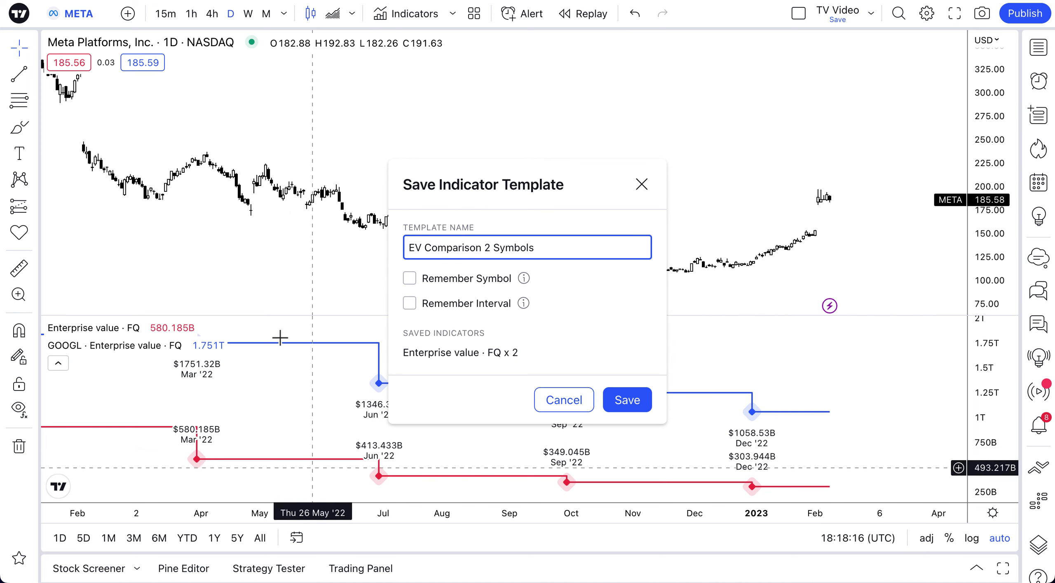
pyautogui.click(410, 280)
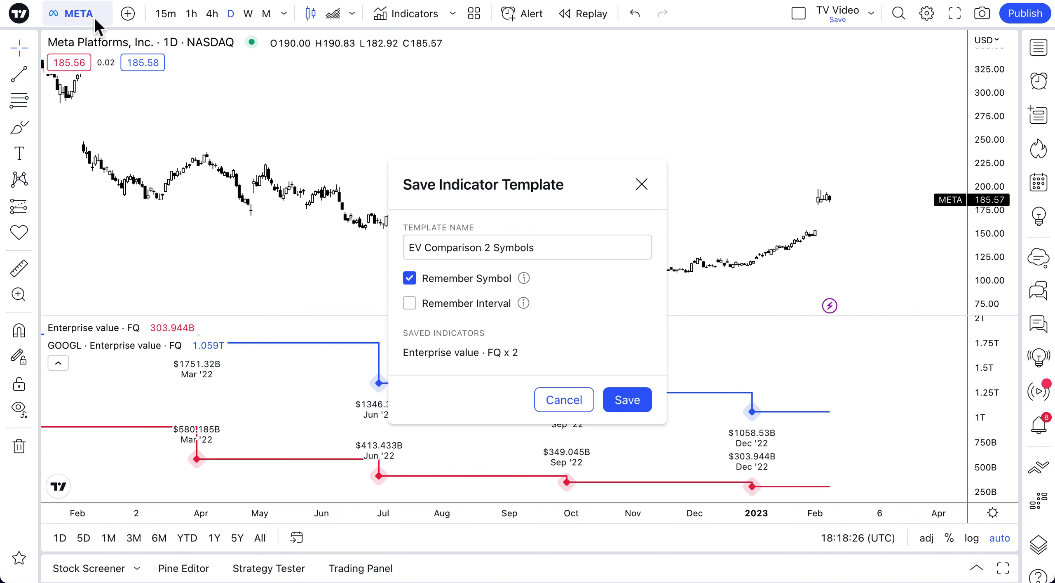
pyautogui.click(407, 283)
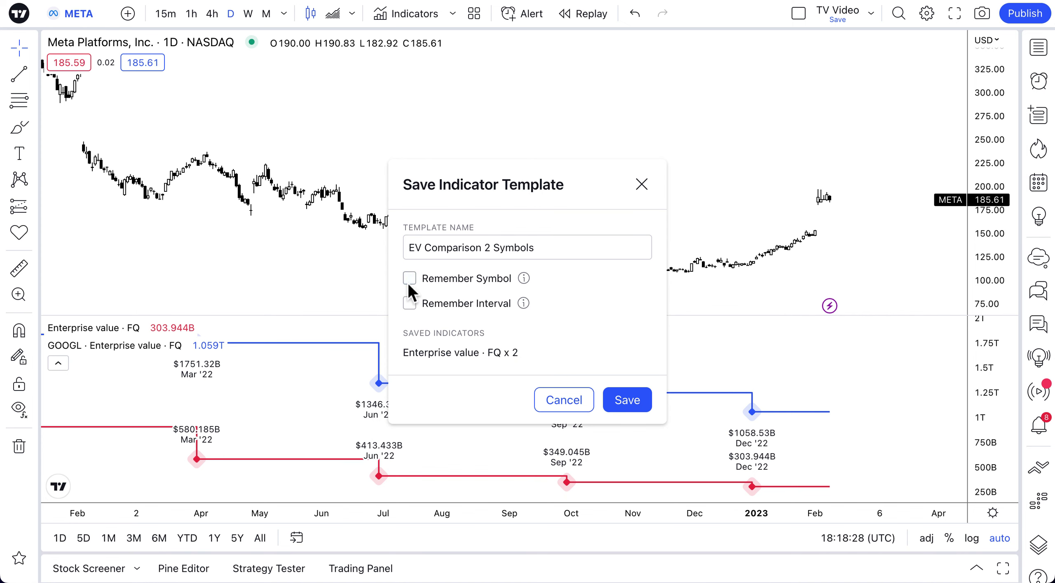
pyautogui.moveTo(573, 249); pyautogui.dragTo(402, 255)
pyautogui.click(403, 259)
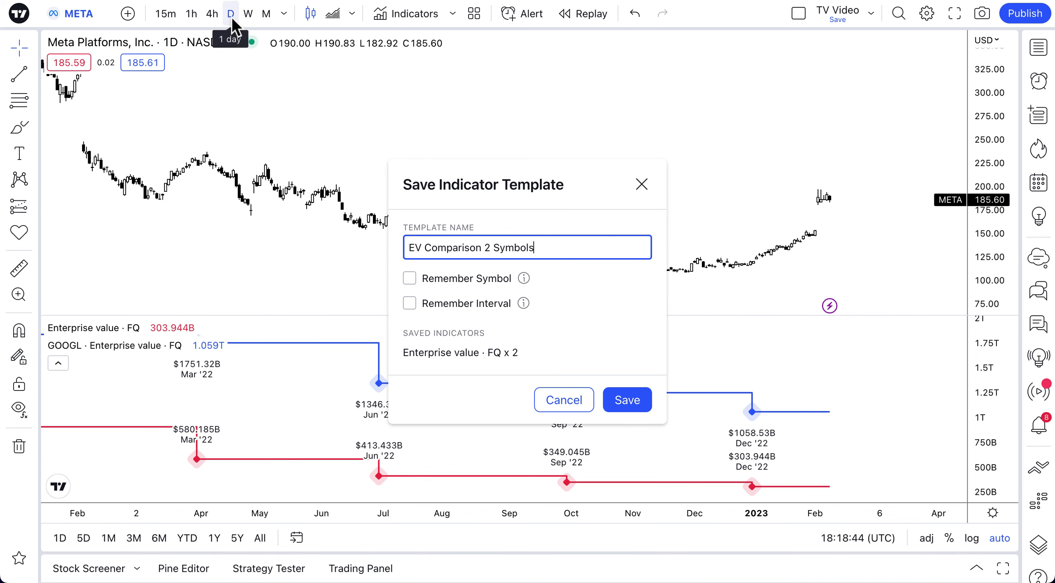
# Enable Remember Interval for the EV Comparison 2 Symbols template and save it
pyautogui.click(409, 303)
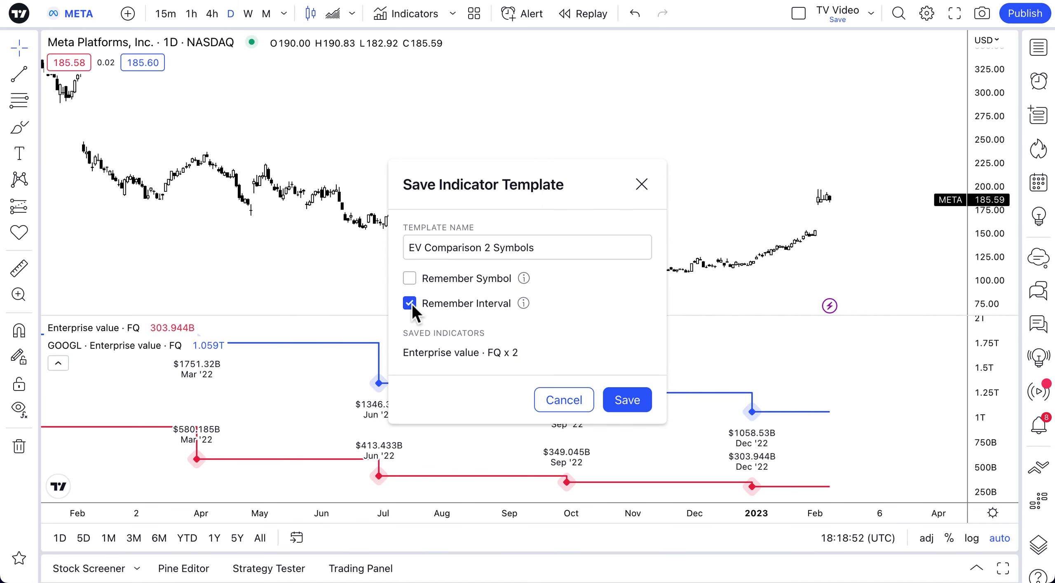
pyautogui.click(626, 400)
# Load the Simple Market Cap Template on the Meta chart, and switch back to the EV Comparison 2 Symbols template
pyautogui.click(475, 14)
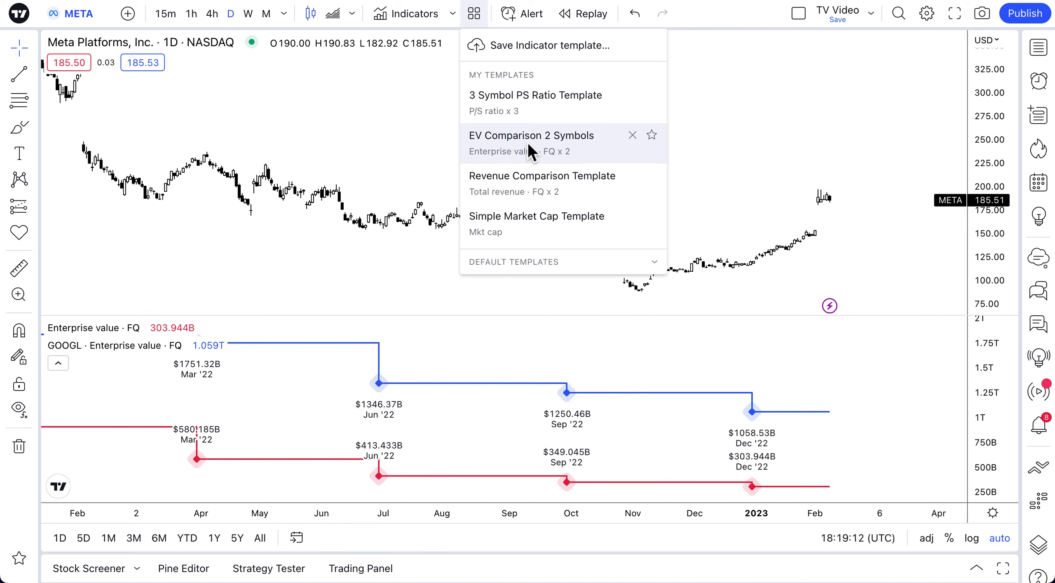
pyautogui.click(535, 219)
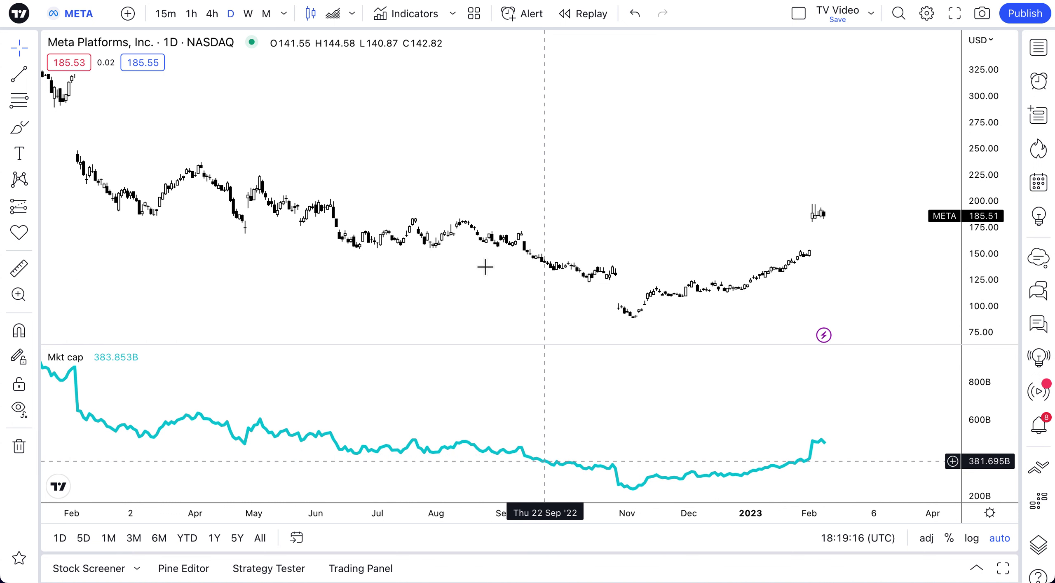
pyautogui.click(474, 15)
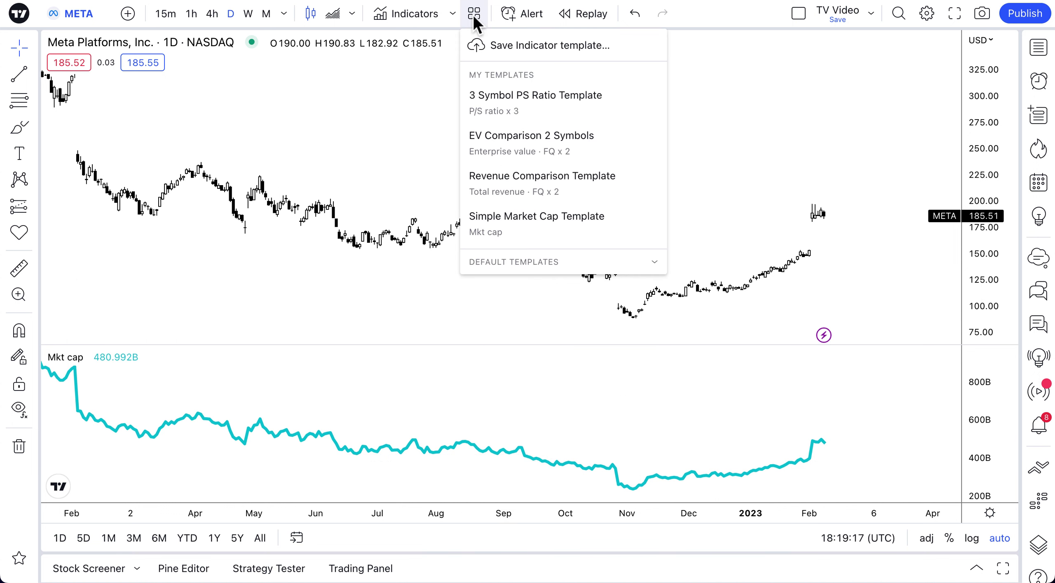
pyautogui.click(503, 139)
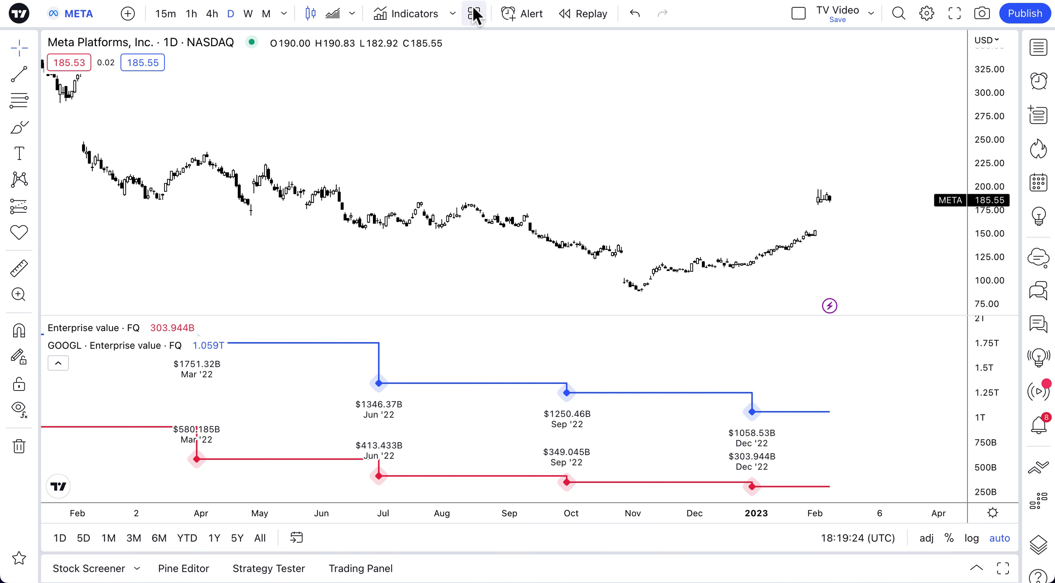
# Remove both Enterprise value indicators from the Meta chart
pyautogui.moveTo(162, 331)
pyautogui.click(194, 328)
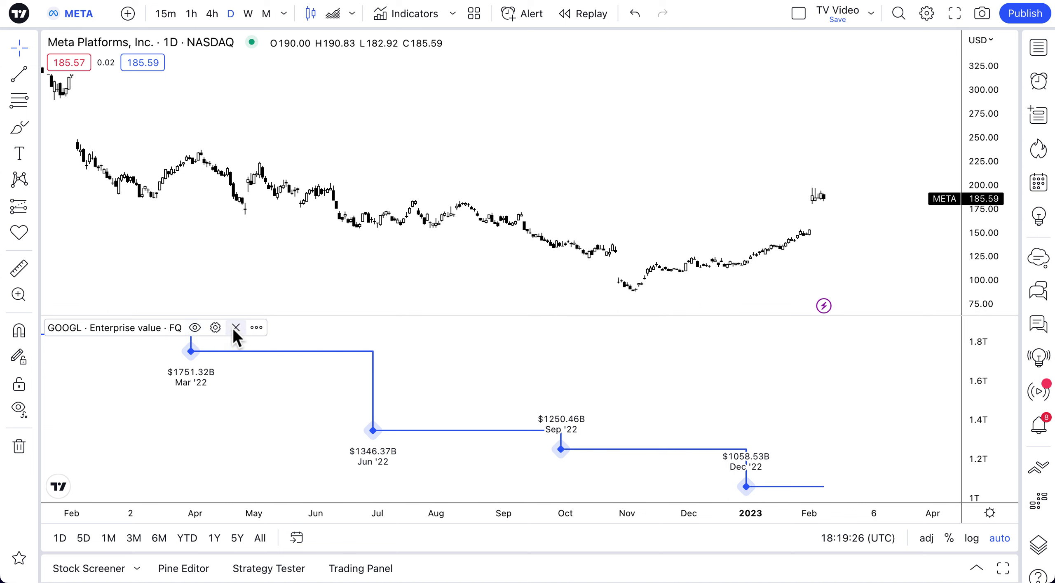
pyautogui.click(234, 328)
# Add the Price to free cash flow ratio from the financial statistics indicators to the chart
pyautogui.click(474, 14)
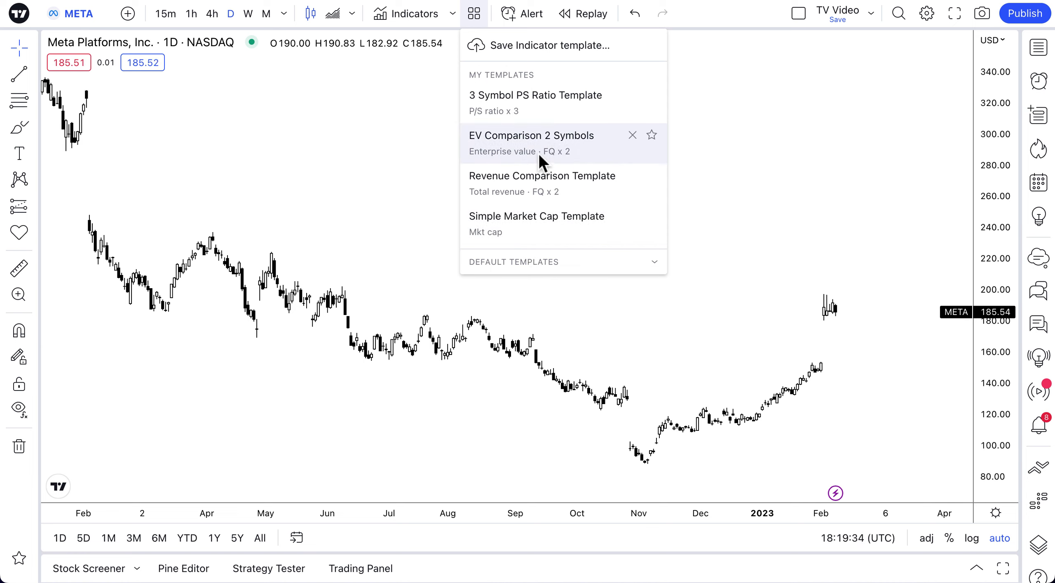
pyautogui.click(412, 18)
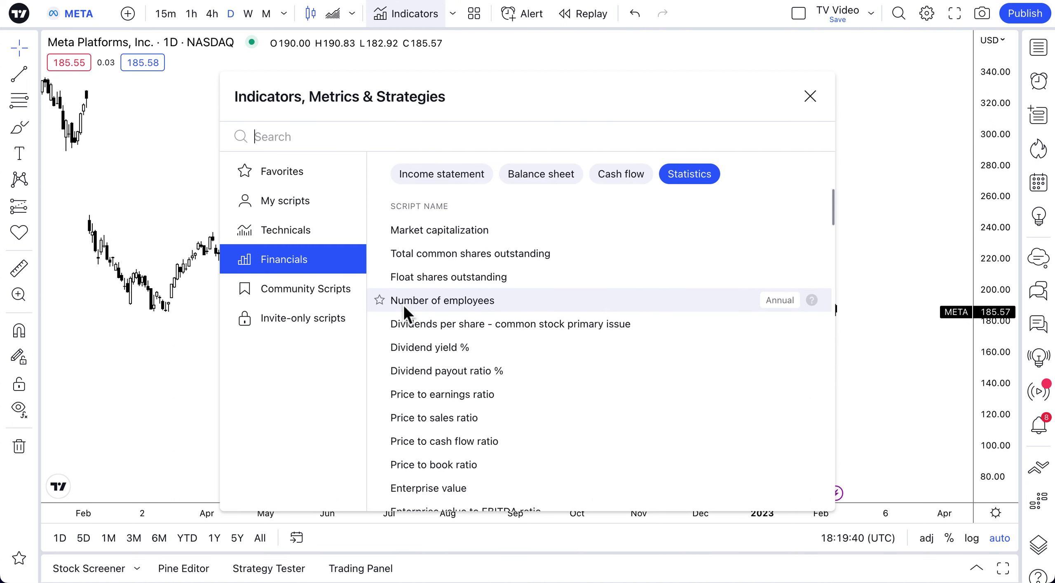
pyautogui.scroll(-5, 458, 414)
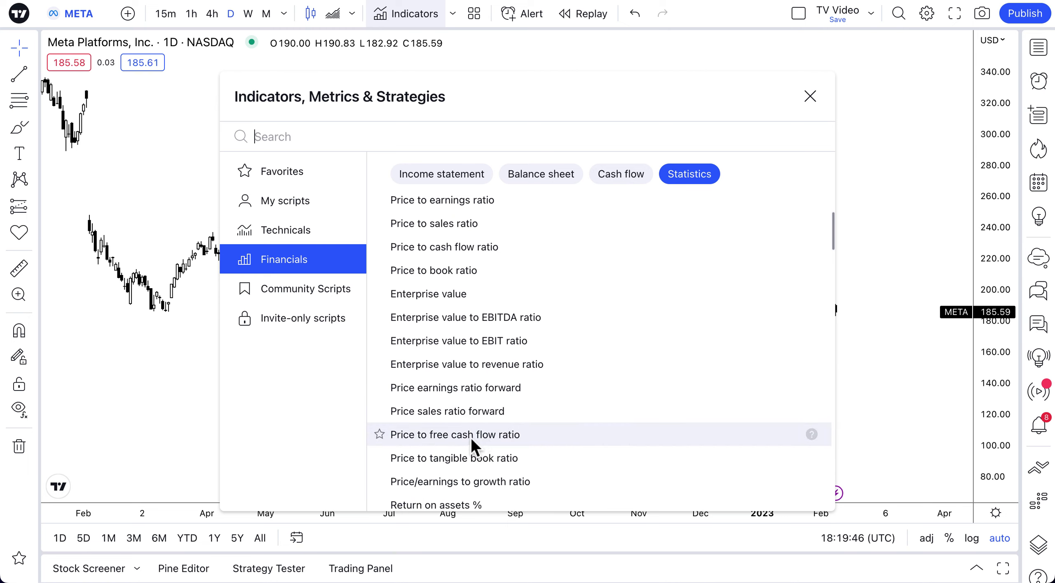
pyautogui.click(449, 437)
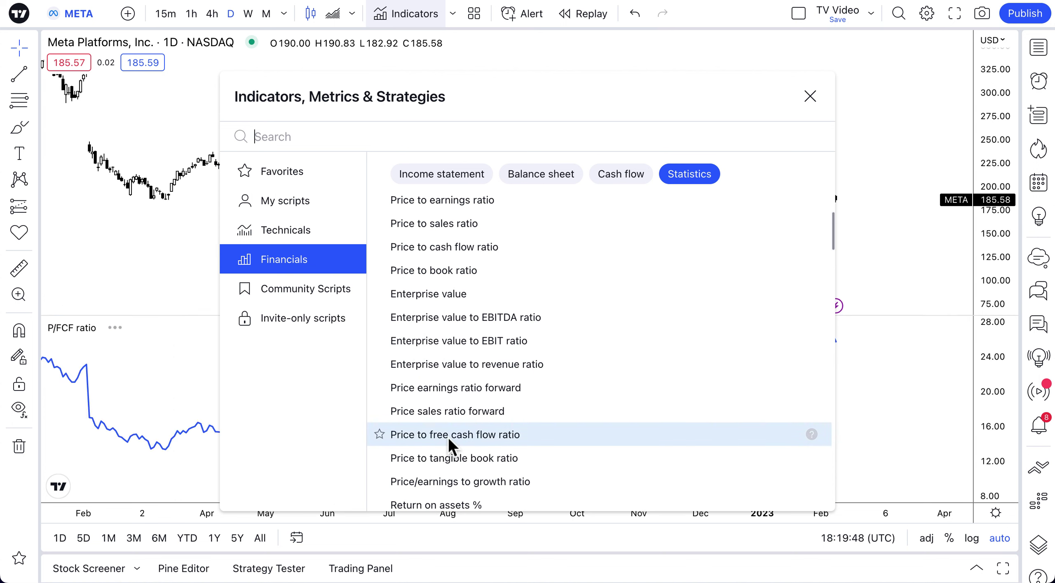
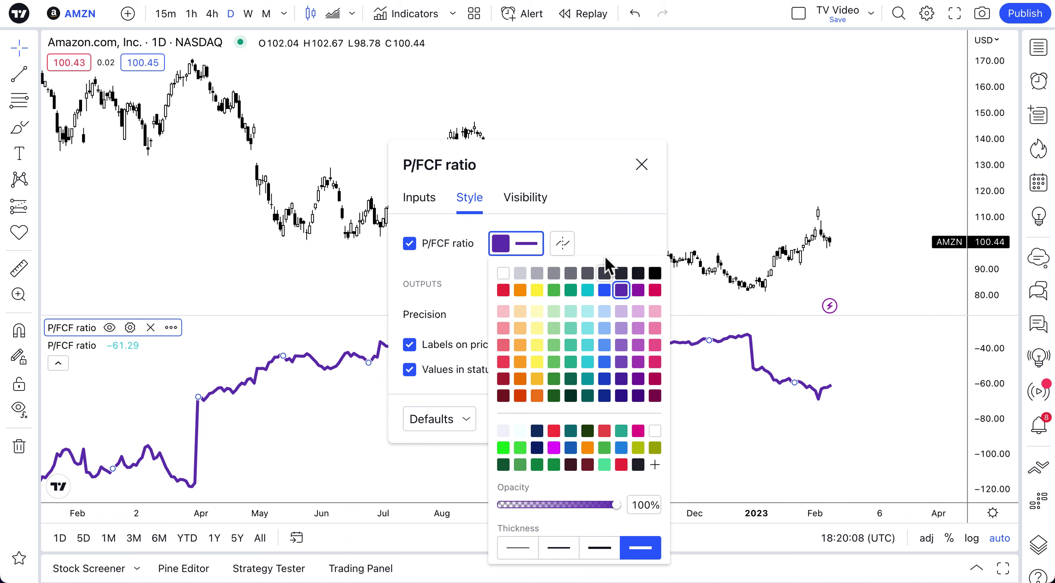
# Keep the first P/FCF ratio indicator's purple style and make the second a yellow line with the thickest line width
pyautogui.click(611, 241)
pyautogui.click(642, 164)
pyautogui.click(126, 347)
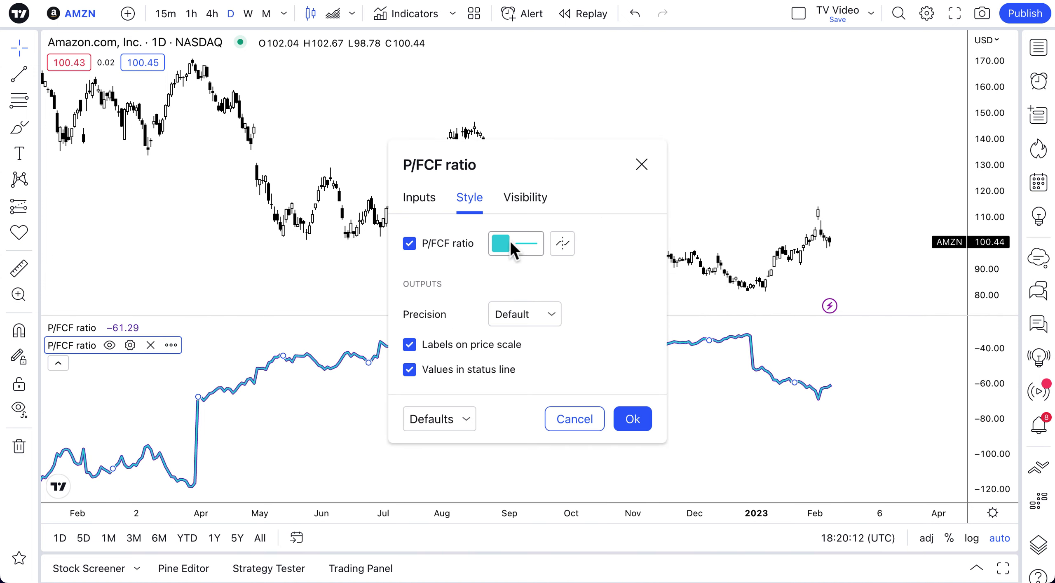
pyautogui.click(511, 248)
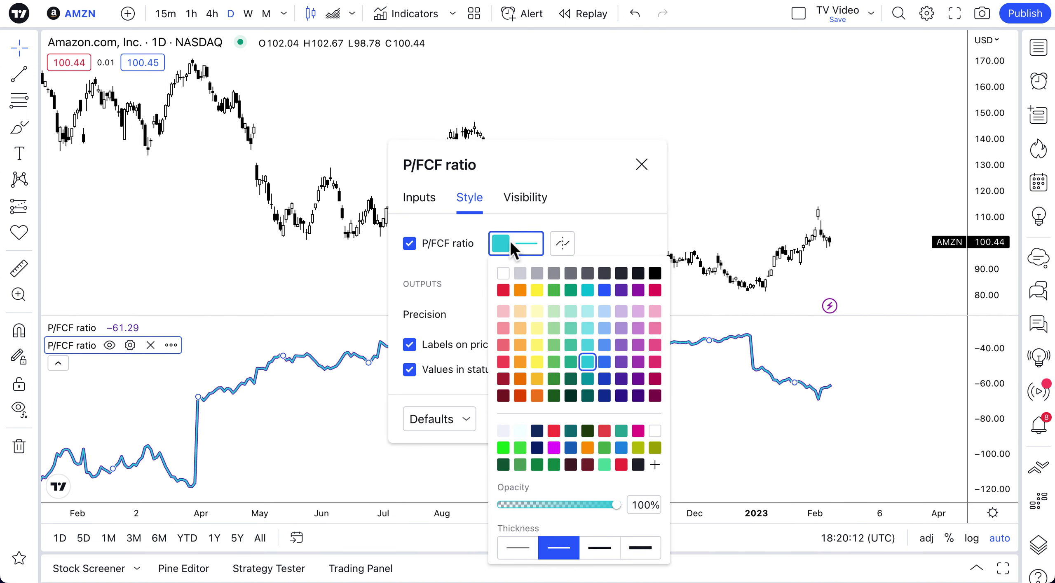
pyautogui.click(538, 290)
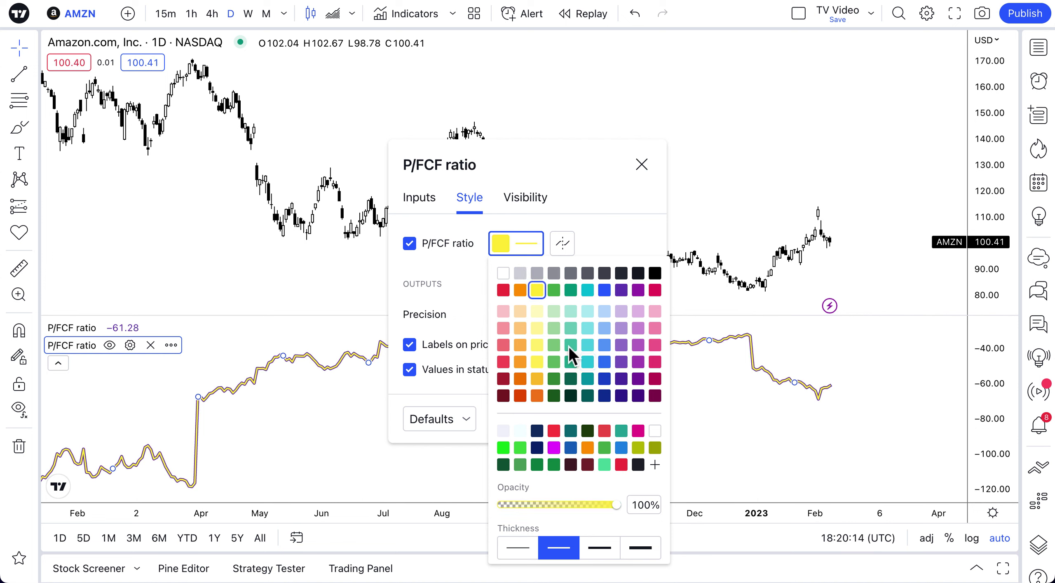
pyautogui.click(644, 547)
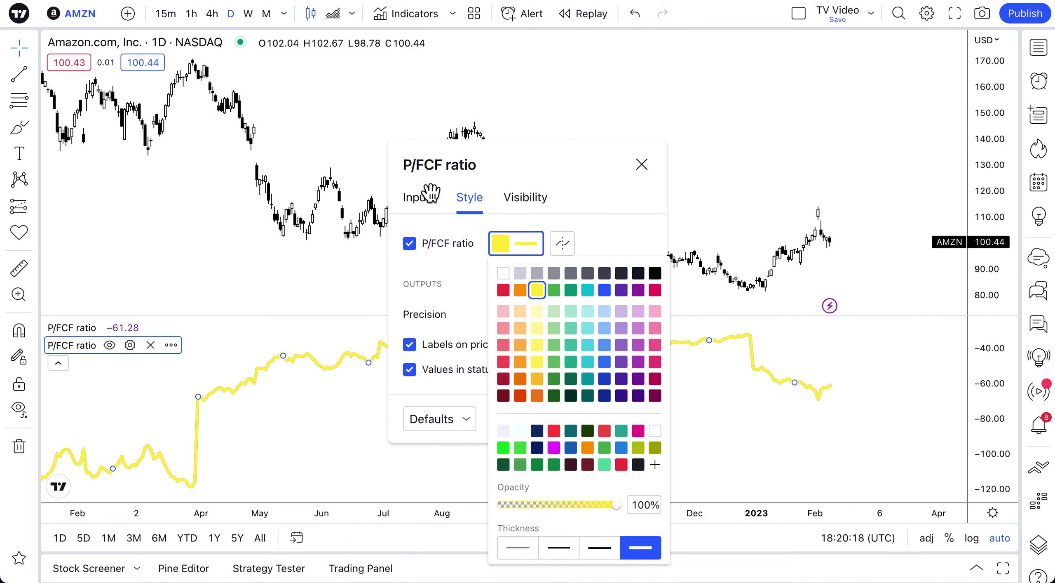
# Set the second P/FCF ratio indicator to use another symbol, SHOP on NYSE, and apply the settings
pyautogui.click(424, 204)
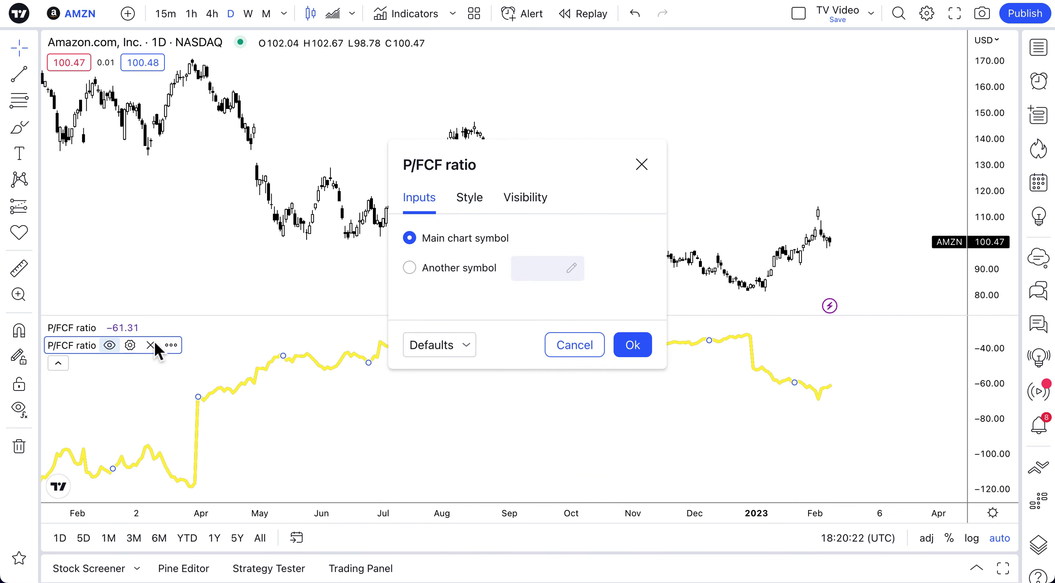
pyautogui.click(411, 268)
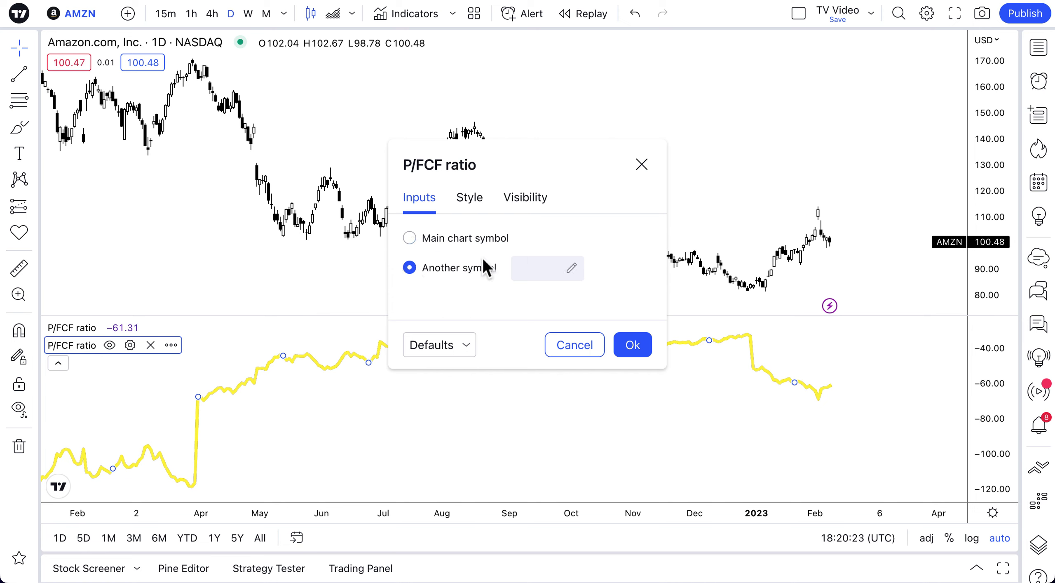
pyautogui.click(535, 267)
pyautogui.write('SHOP')
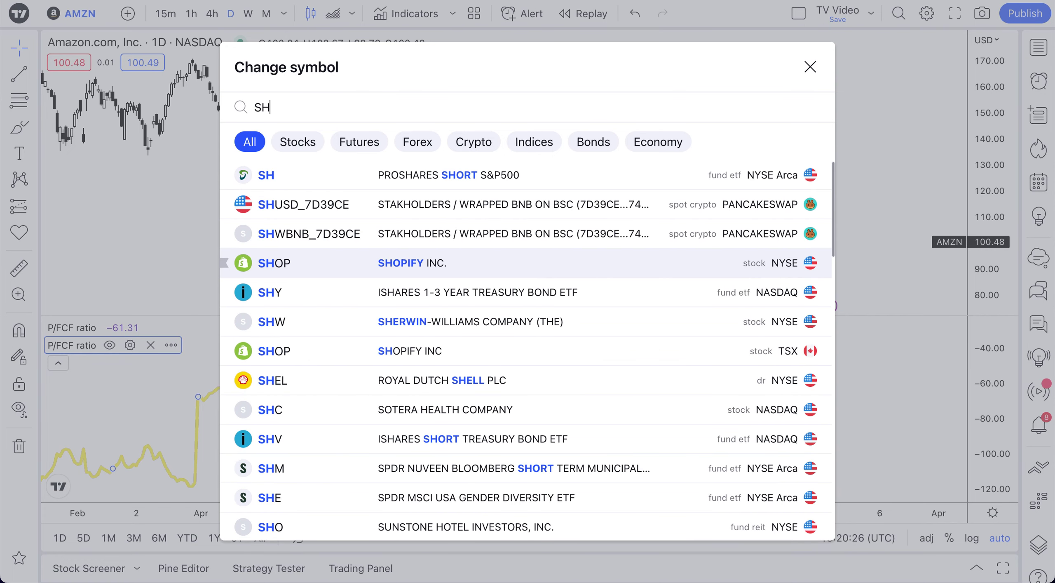
pyautogui.click(528, 179)
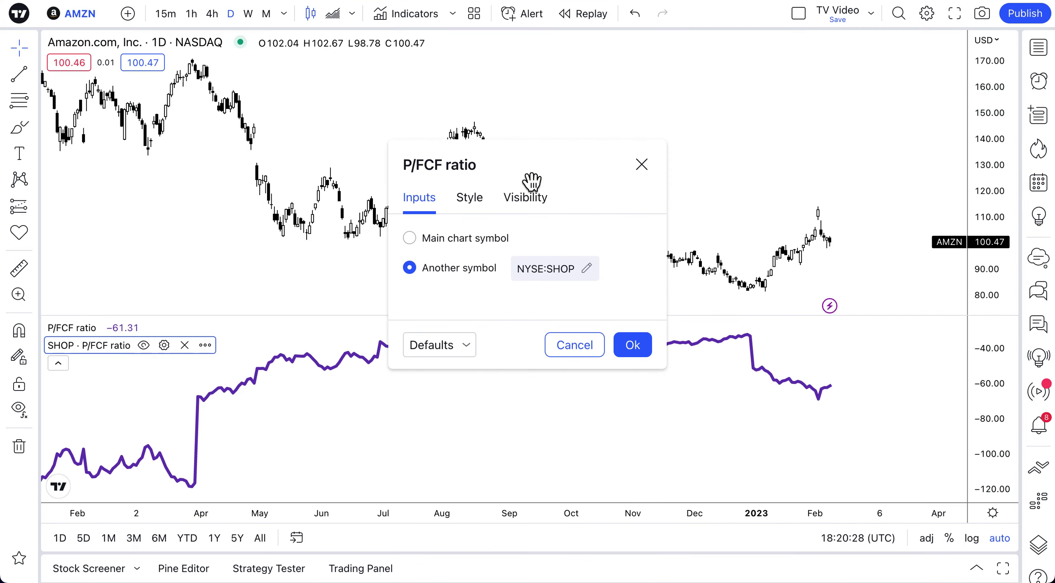
pyautogui.click(633, 345)
# Examine how the Amazon and SHOP price to free cash flow ratios compare across 2022 and early 2023
pyautogui.click(646, 411)
pyautogui.scroll(-2, 645, 411)
pyautogui.scroll(-3, 646, 414)
pyautogui.scroll(3, 498, 321)
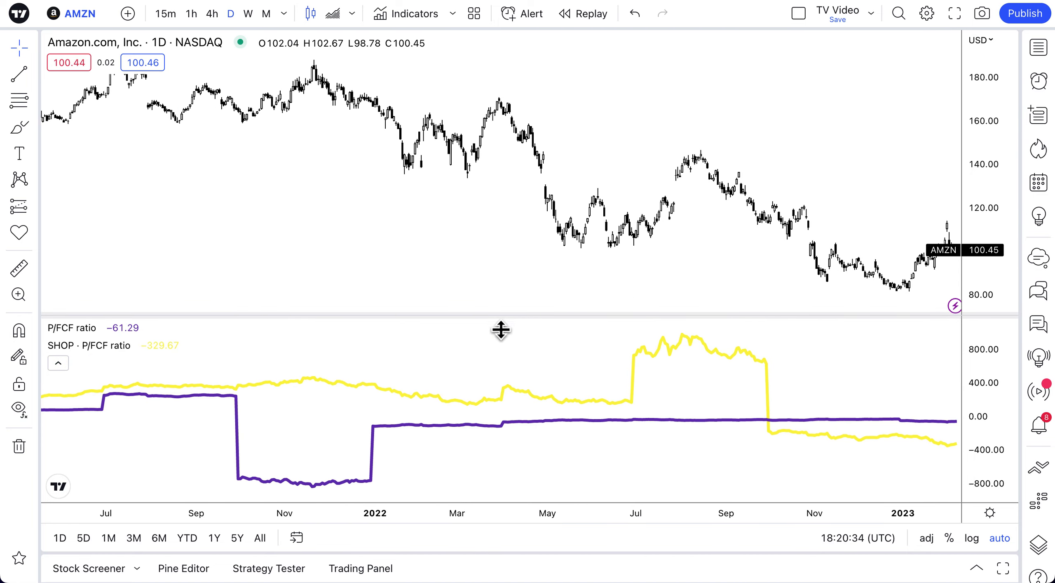
pyautogui.scroll(3, 410, 235)
pyautogui.moveTo(379, 247); pyautogui.dragTo(303, 258)
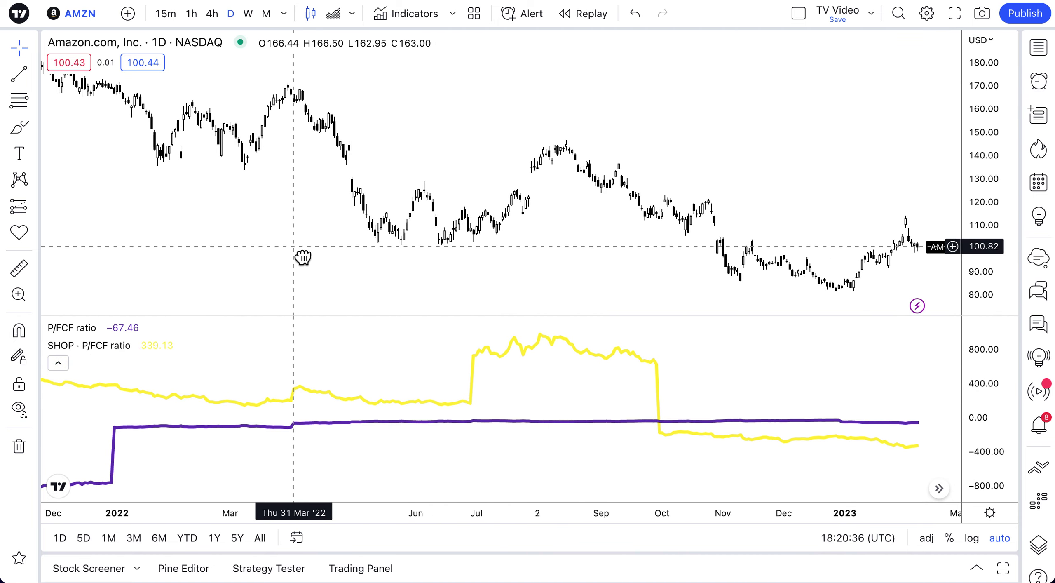
pyautogui.scroll(3, 302, 258)
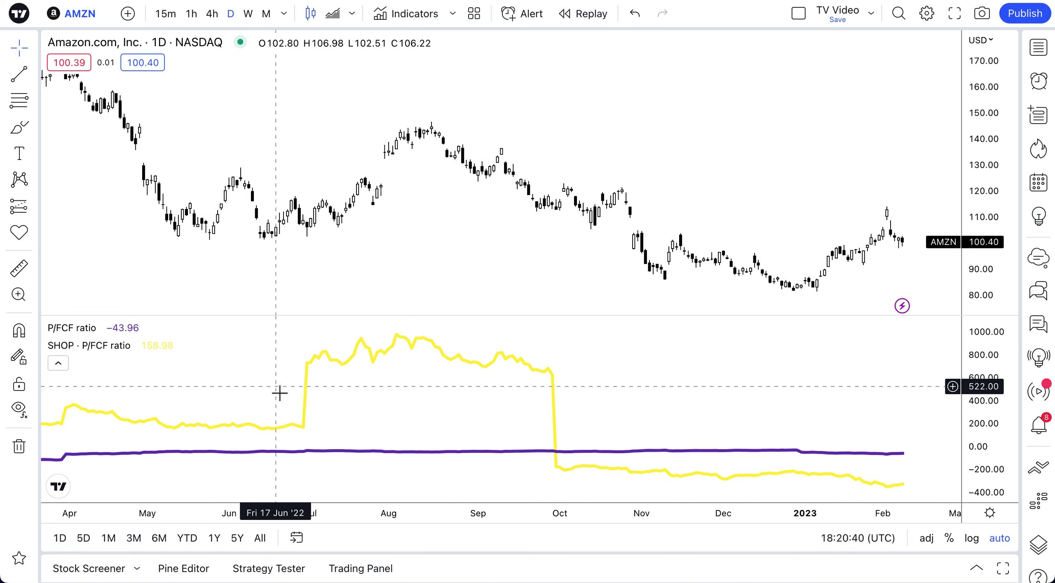
pyautogui.moveTo(93, 330)
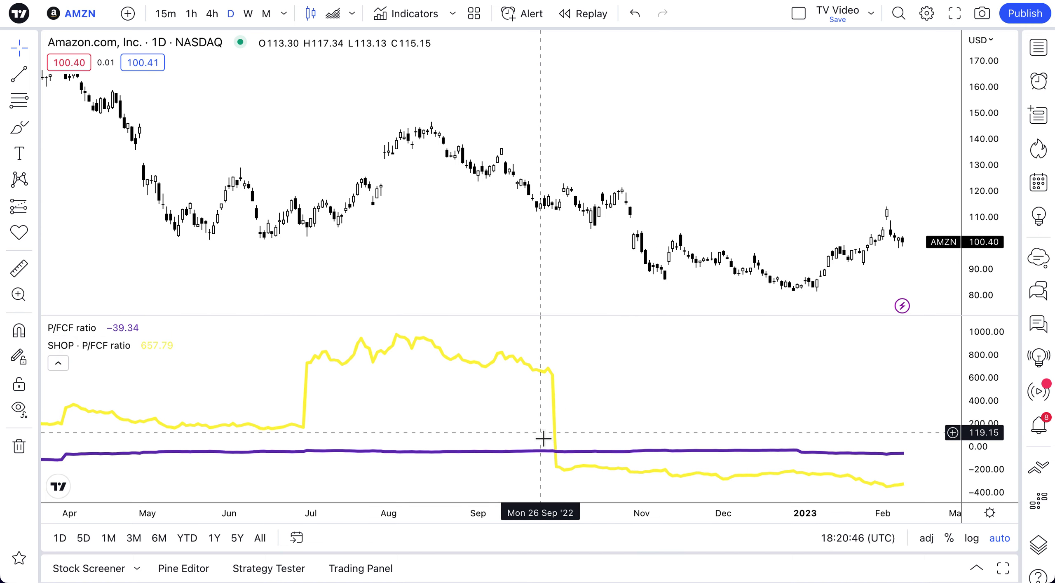
pyautogui.scroll(5, 547, 441)
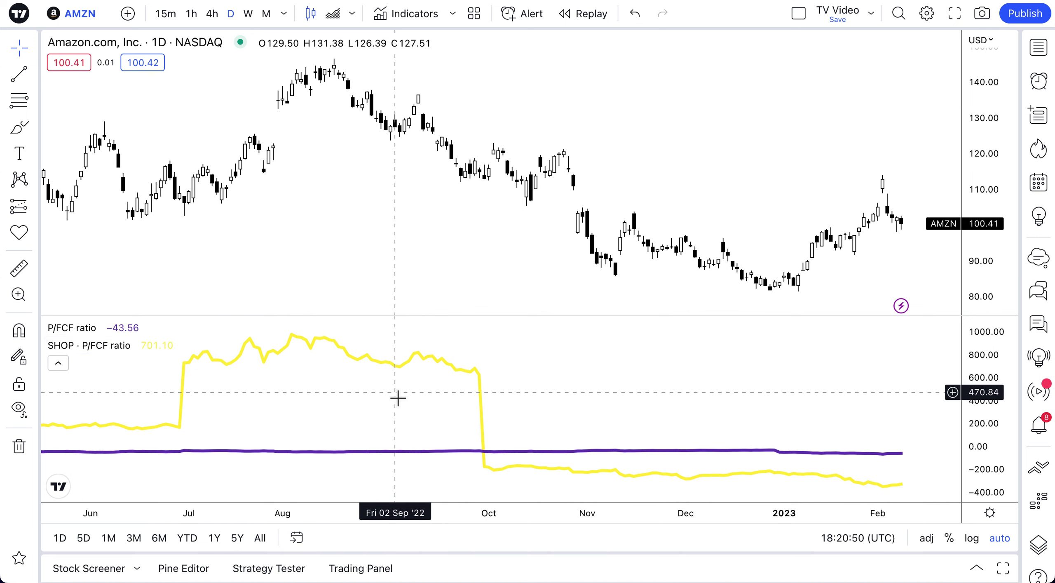
pyautogui.scroll(-5, 398, 398)
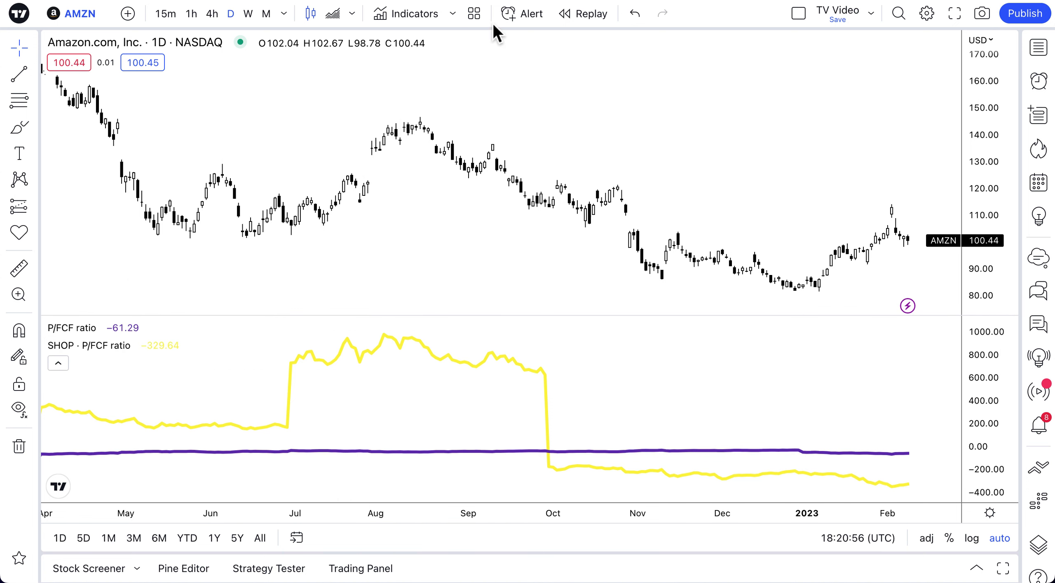
# Save the two P/FCF ratio indicators as a template named Price to FCF Two Companies and check the saved templates list
pyautogui.click(480, 15)
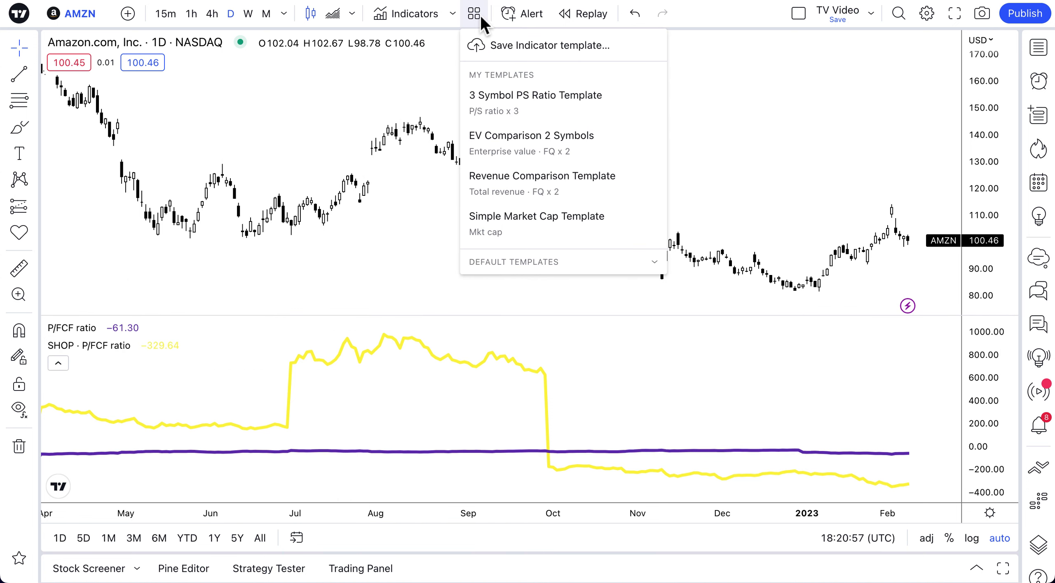
pyautogui.click(527, 43)
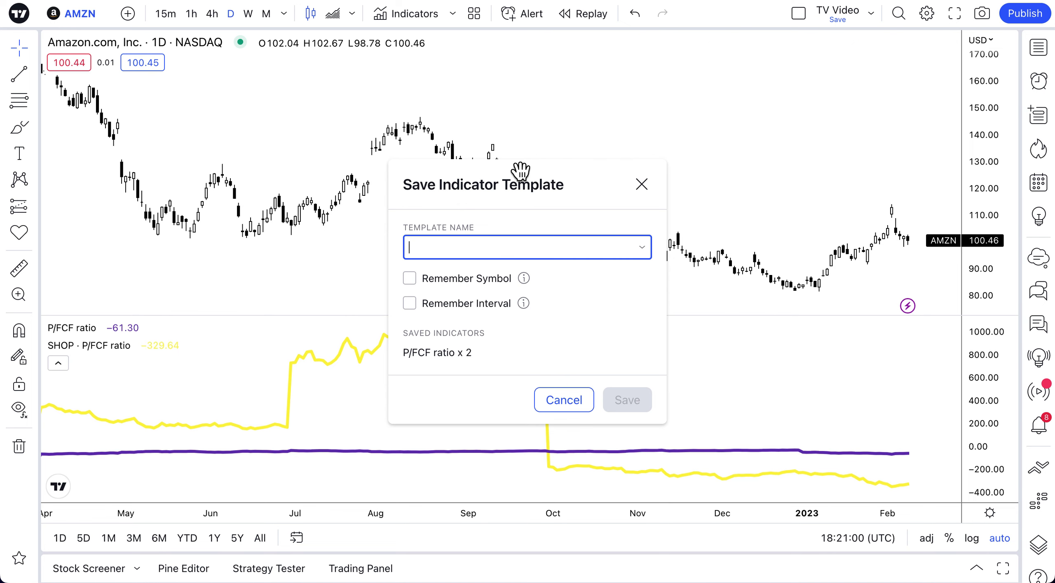
pyautogui.write('P')
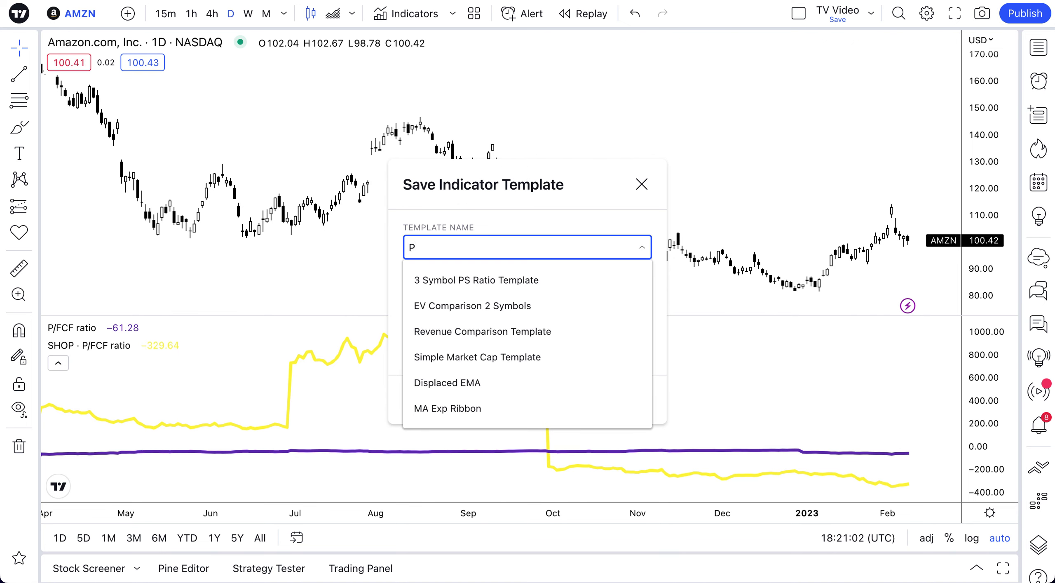
pyautogui.write('rice to FCF Two Compani')
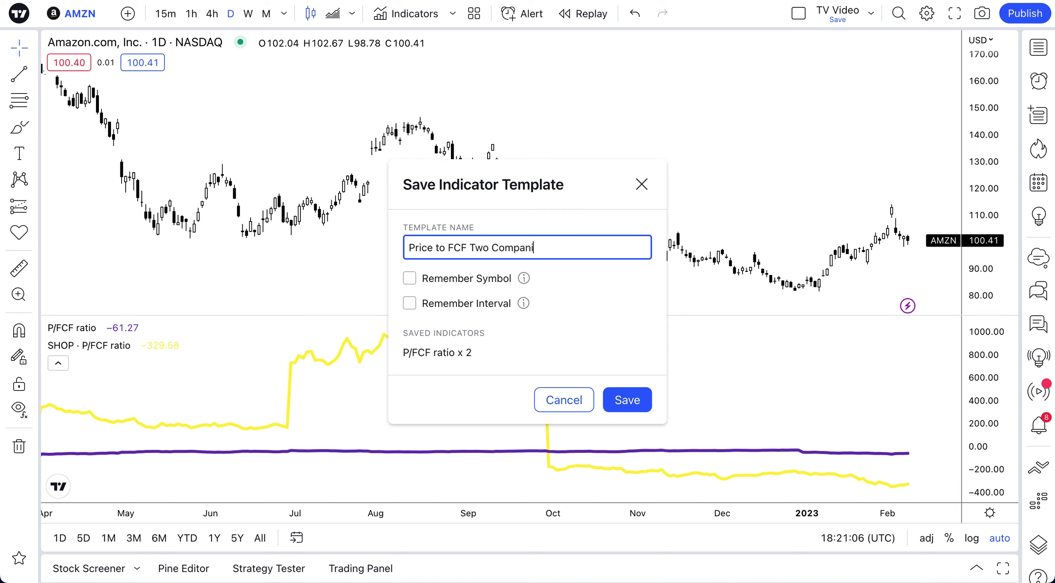
pyautogui.click(642, 398)
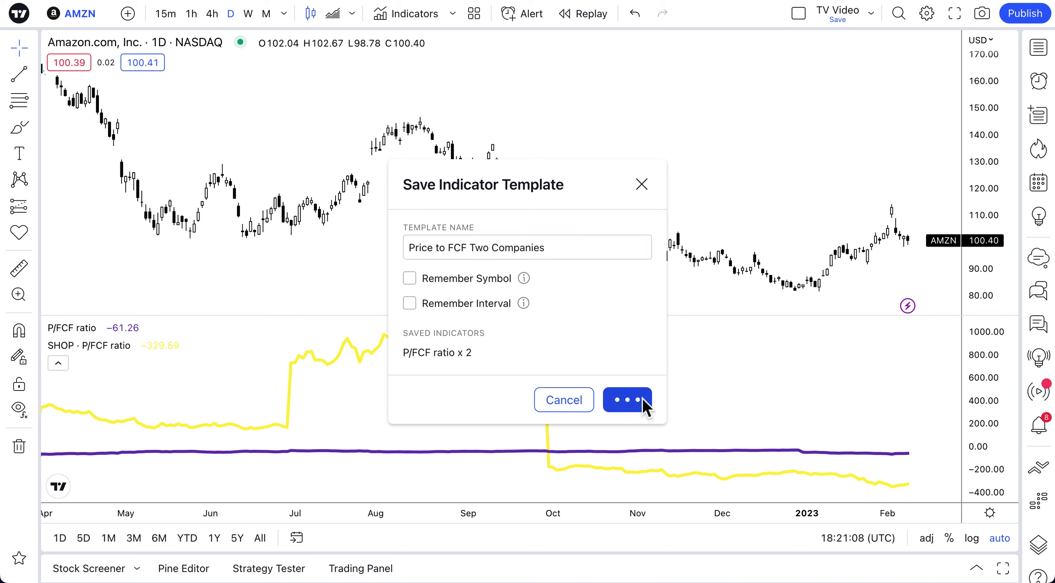
pyautogui.click(473, 14)
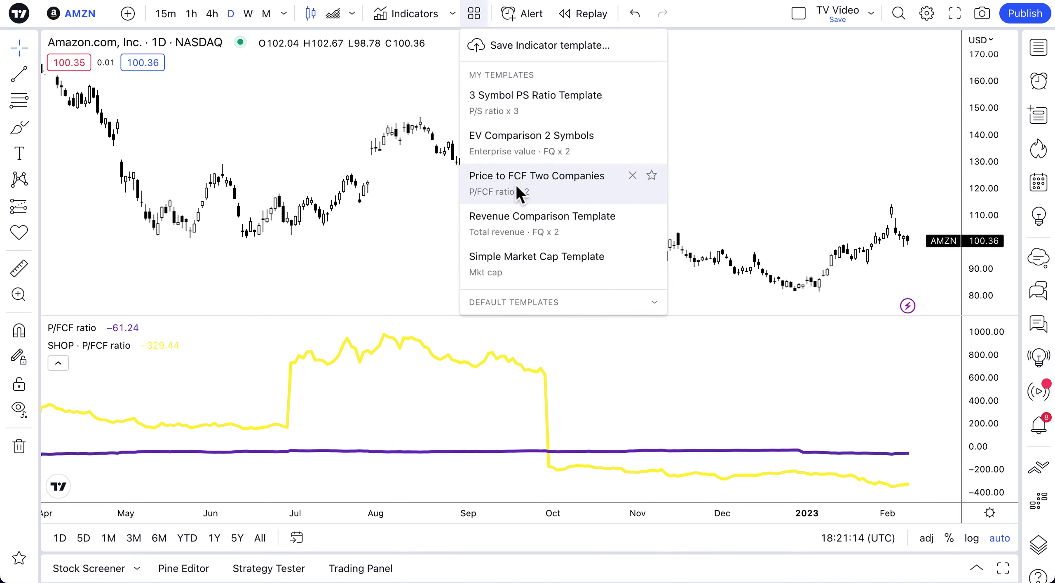
pyautogui.click(231, 260)
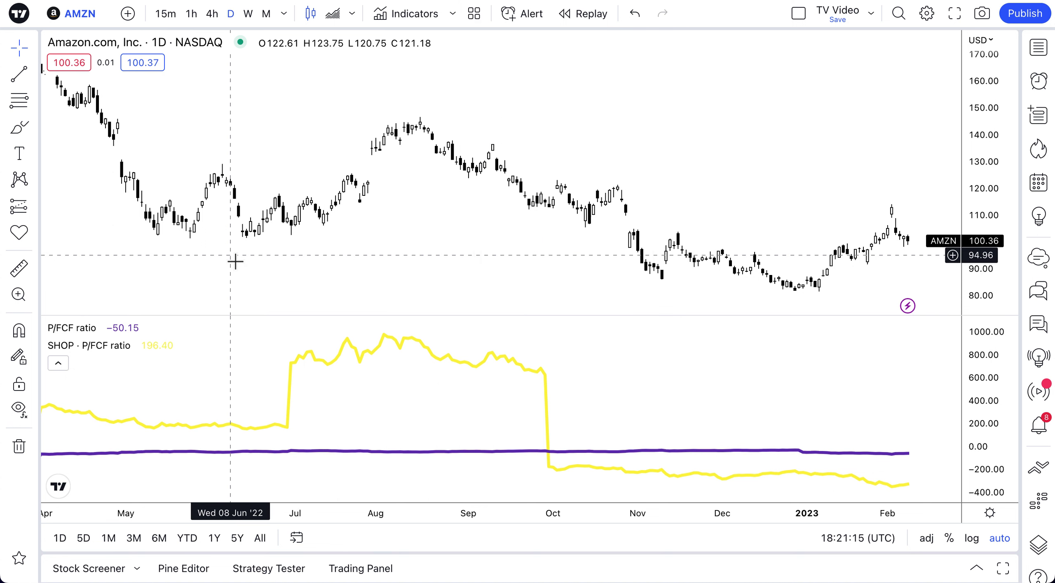
# Change the chart's main symbol to AAPL on NASDAQ
pyautogui.click(88, 17)
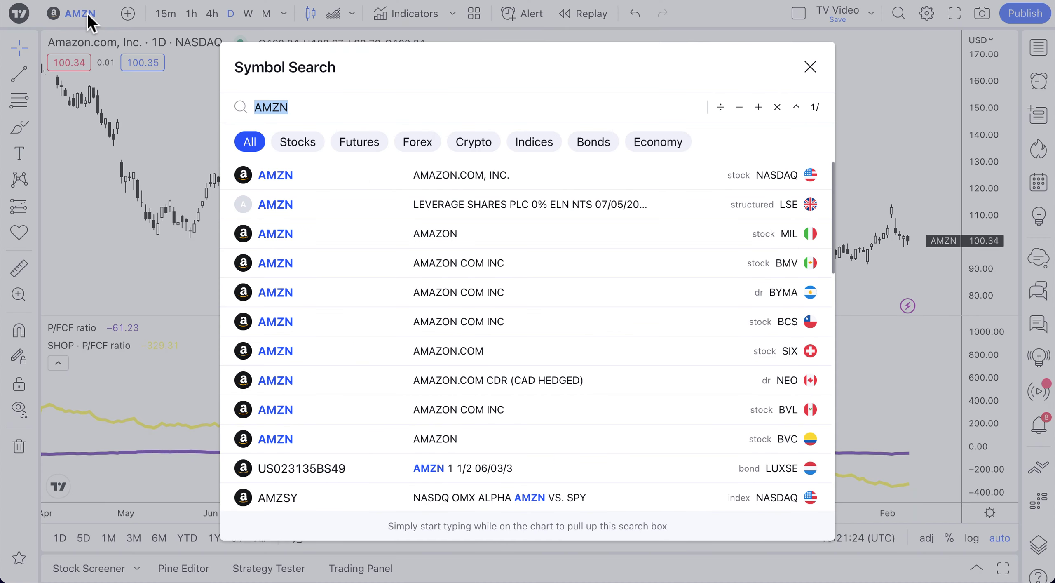
pyautogui.write('AAPL')
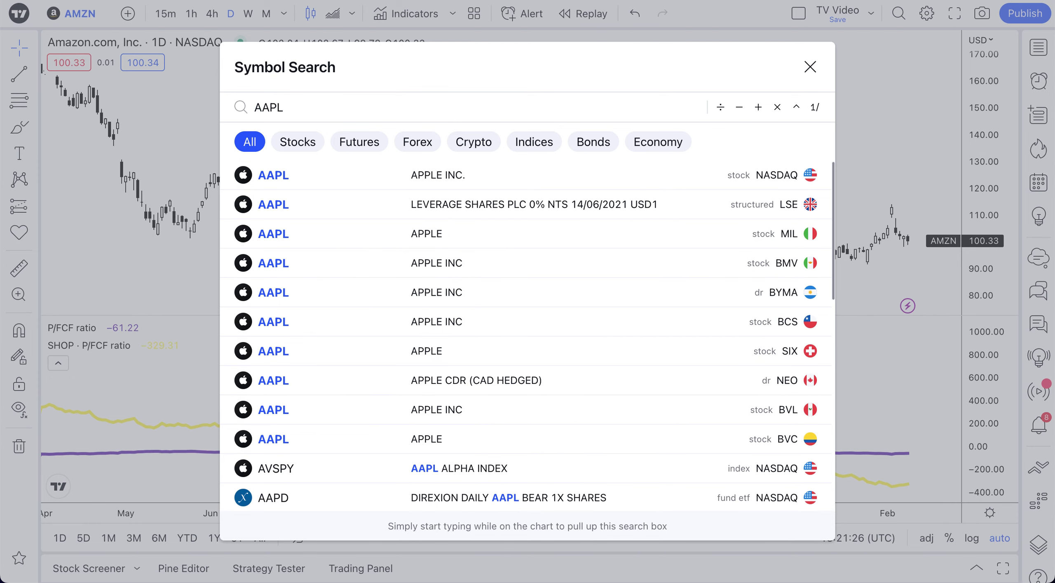
pyautogui.press('Return')
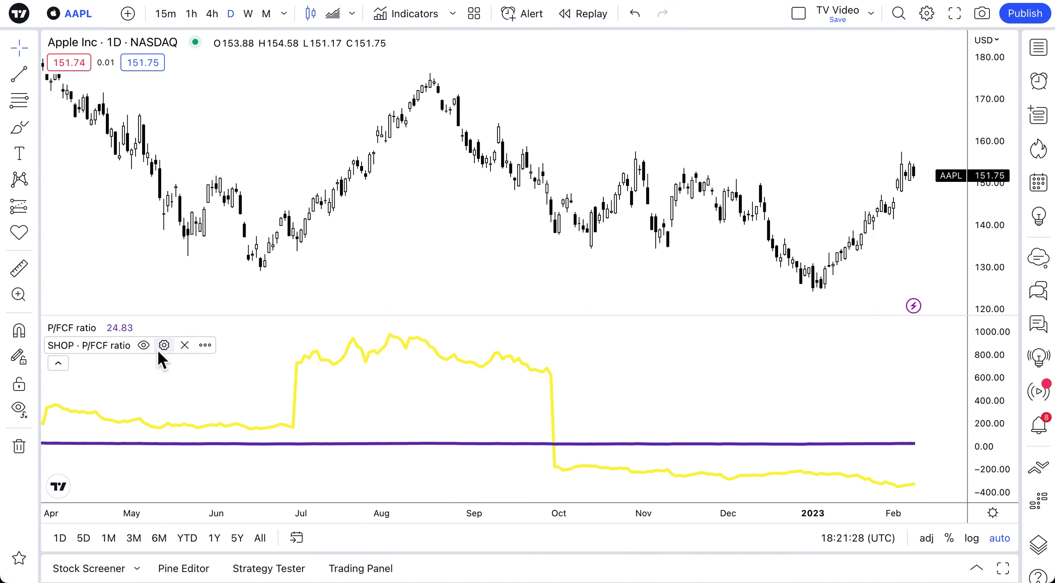
# Change the comparison symbol of the SHOP P/FCF ratio indicator to GOOGL on NASDAQ and compare the two lines
pyautogui.click(164, 346)
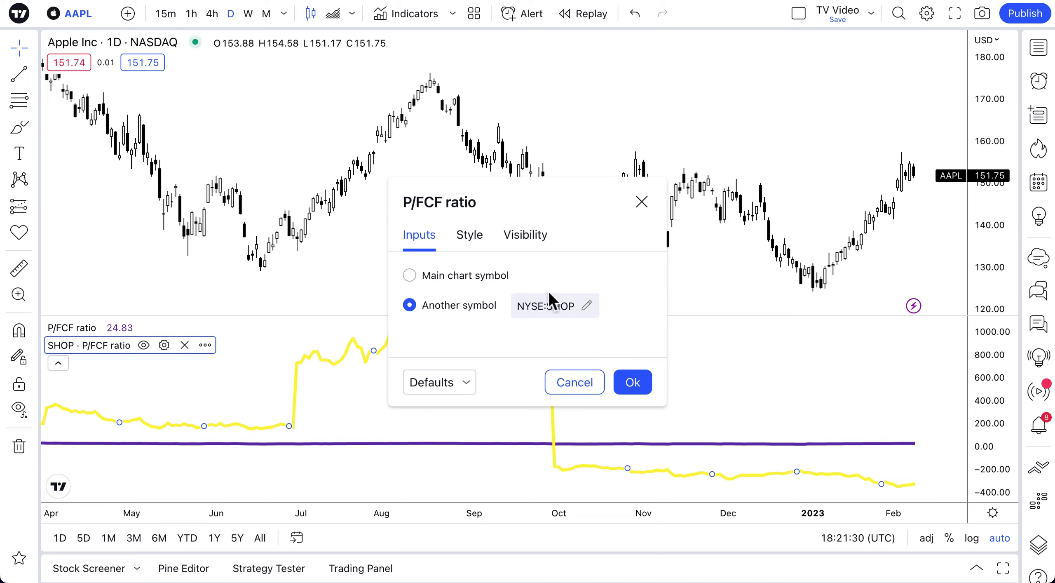
pyautogui.click(546, 302)
pyautogui.write('GOOGL')
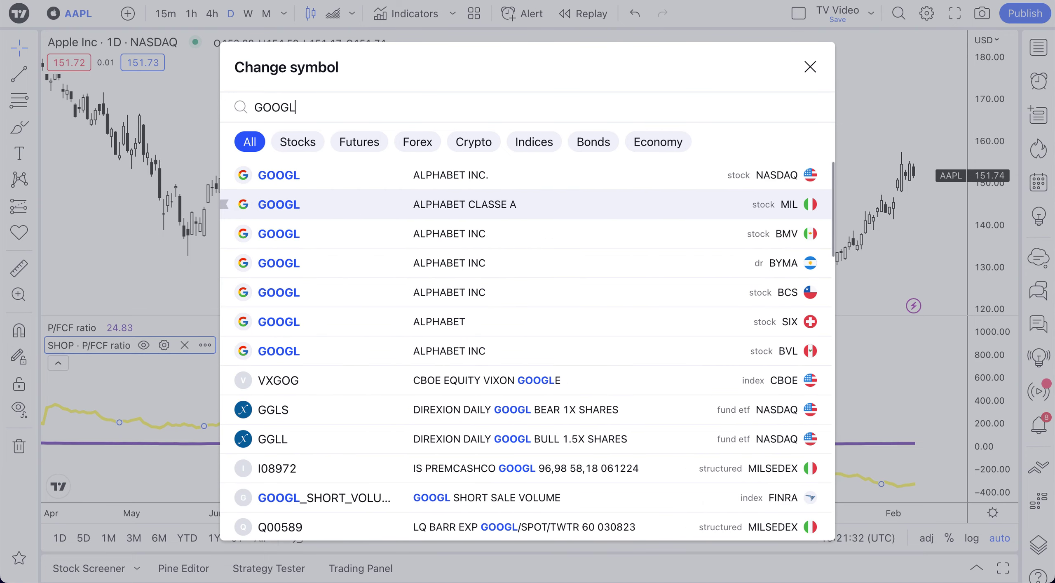
pyautogui.press('Return')
pyautogui.click(642, 201)
pyautogui.click(452, 271)
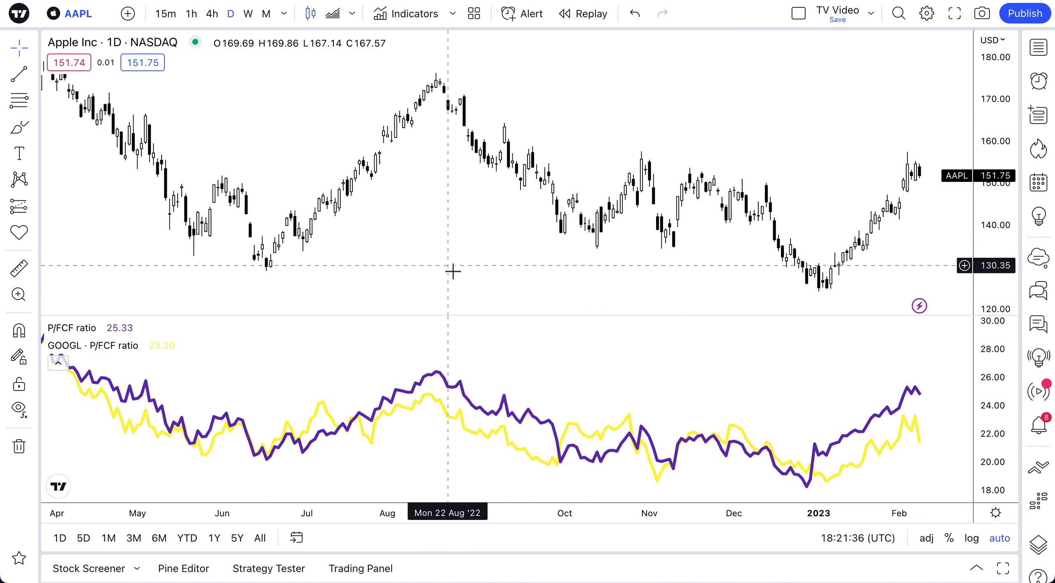
pyautogui.scroll(5, 532, 389)
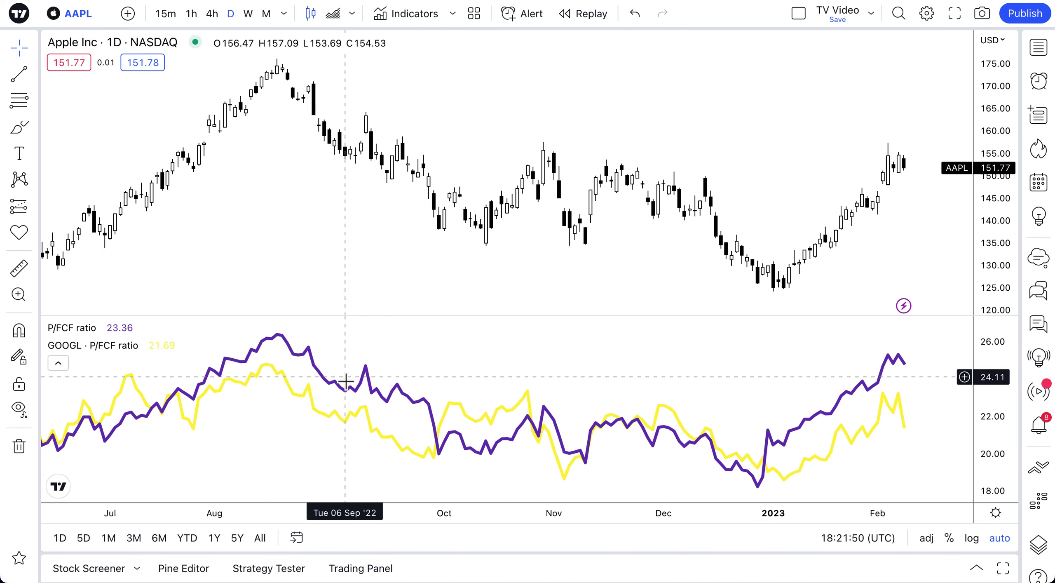
# Load the Simple Market Cap Template on the AAPL chart, followed by the Price to FCF Two Companies template
pyautogui.click(474, 14)
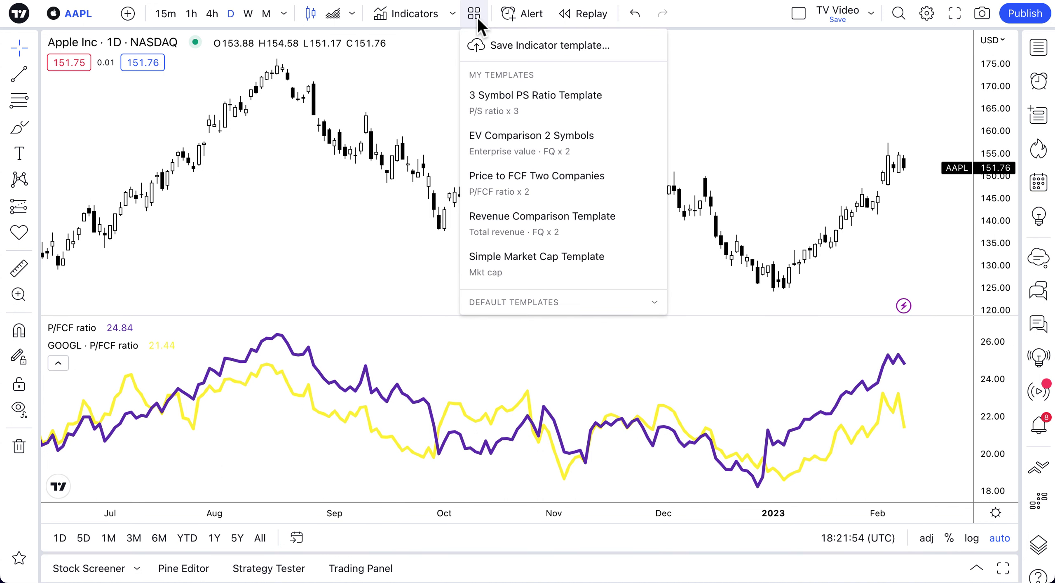
pyautogui.click(534, 261)
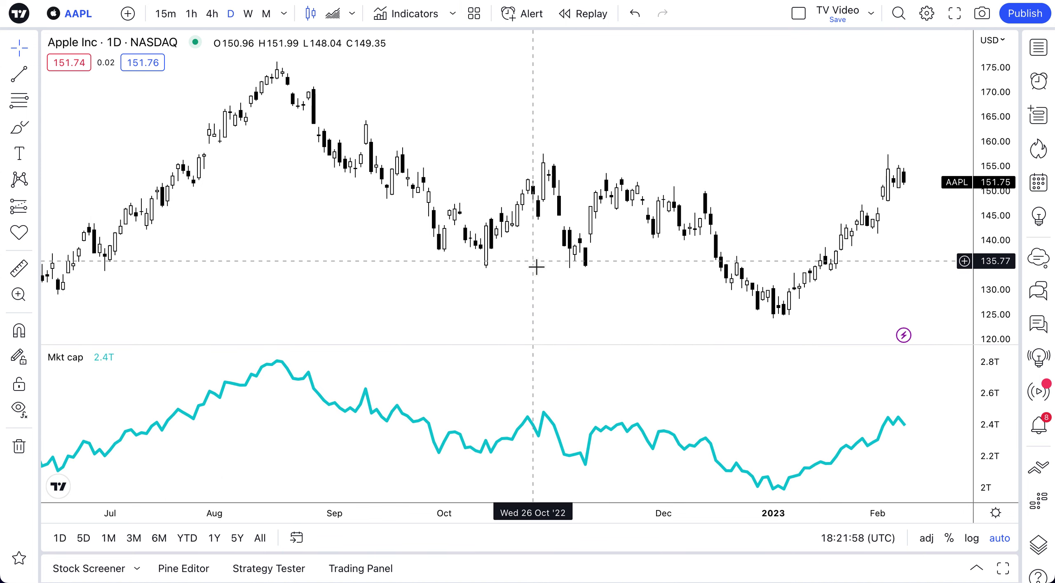
pyautogui.click(477, 16)
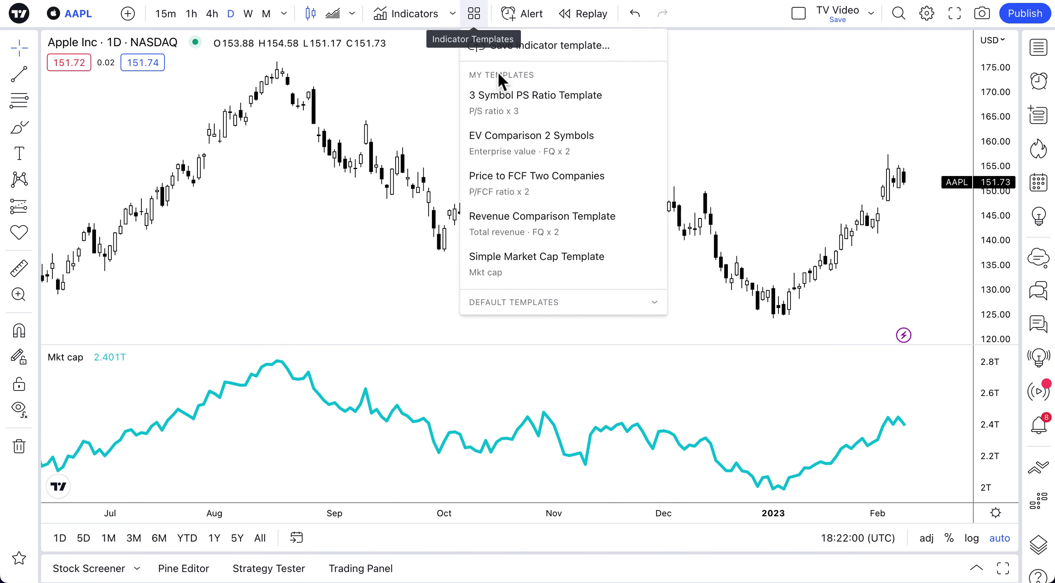
pyautogui.click(528, 177)
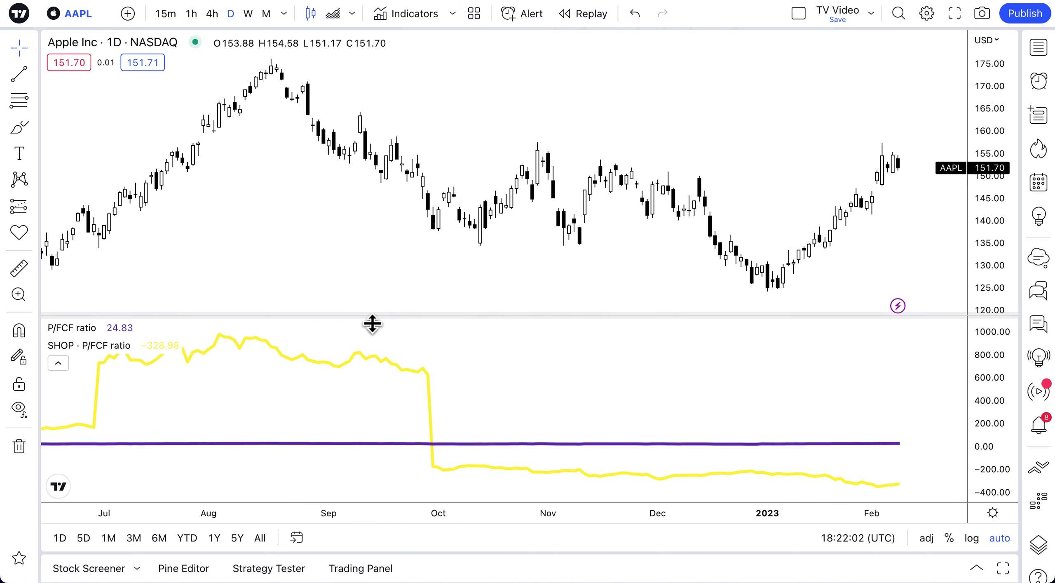
# Load the Revenue Comparison Template and view the quarterly total revenue of Apple and TSLA over a longer period
pyautogui.click(477, 15)
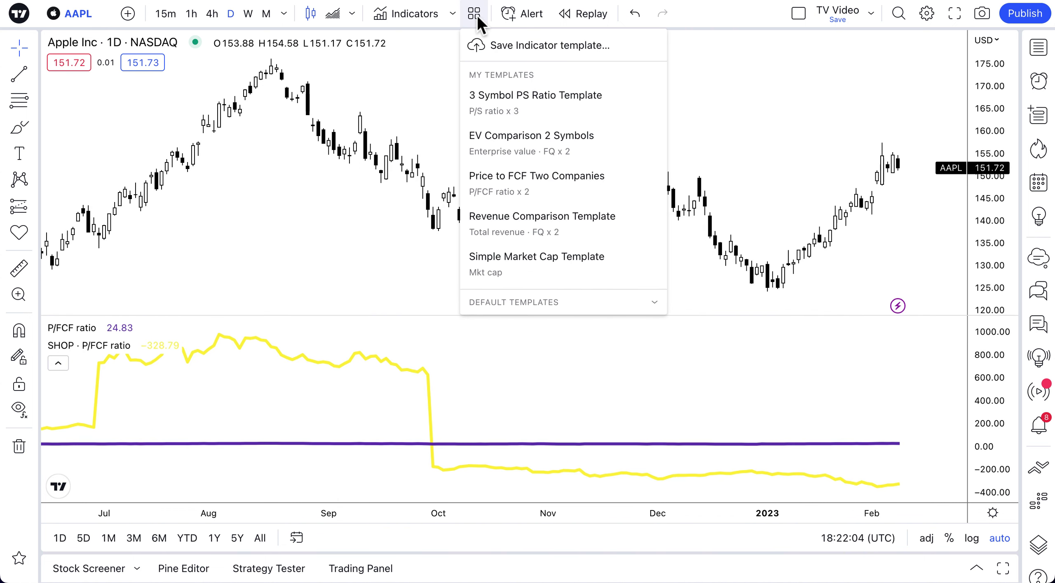
pyautogui.click(558, 221)
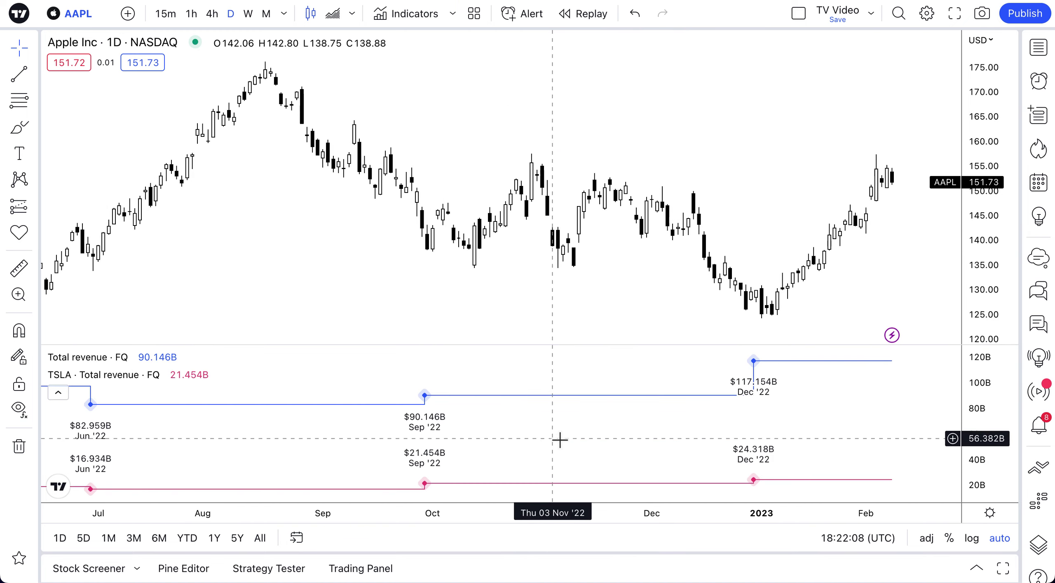
pyautogui.scroll(-5, 566, 443)
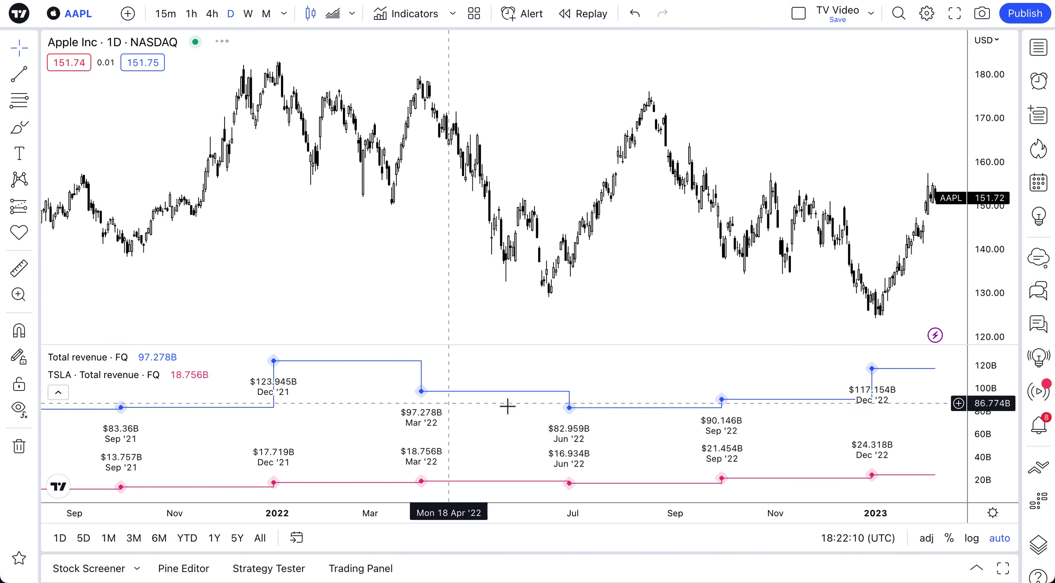
pyautogui.scroll(-3, 480, 418)
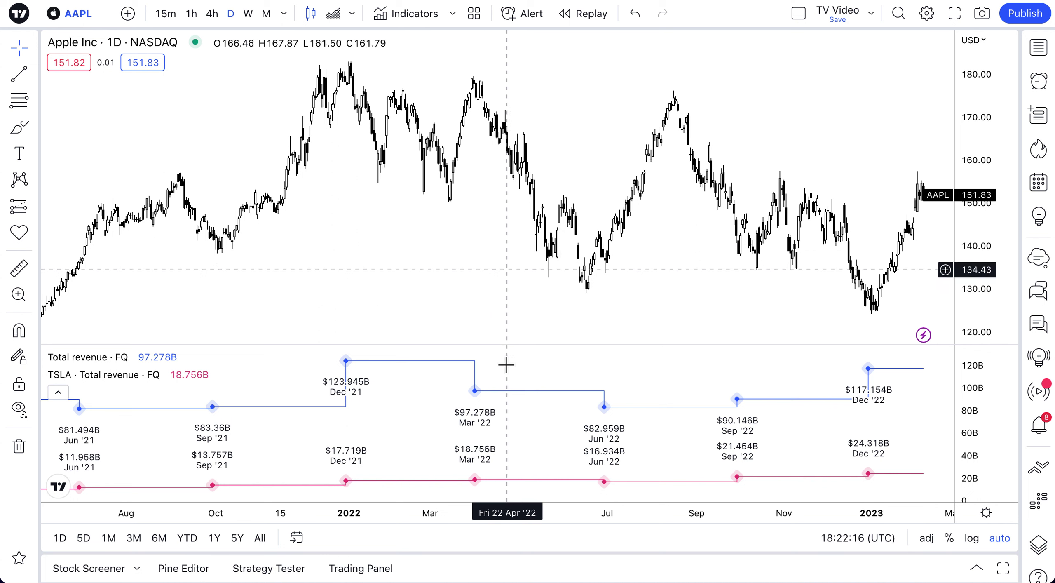
# Load the 3 Symbol PS Ratio Template and compare the price to sales ratios of Apple, TSLA and GOOG
pyautogui.click(475, 14)
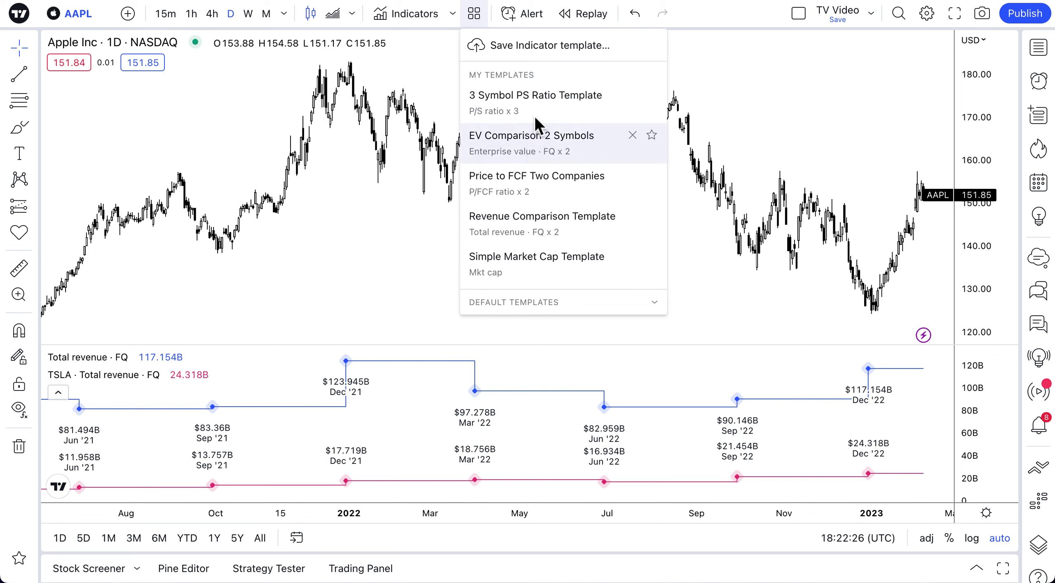
pyautogui.click(535, 101)
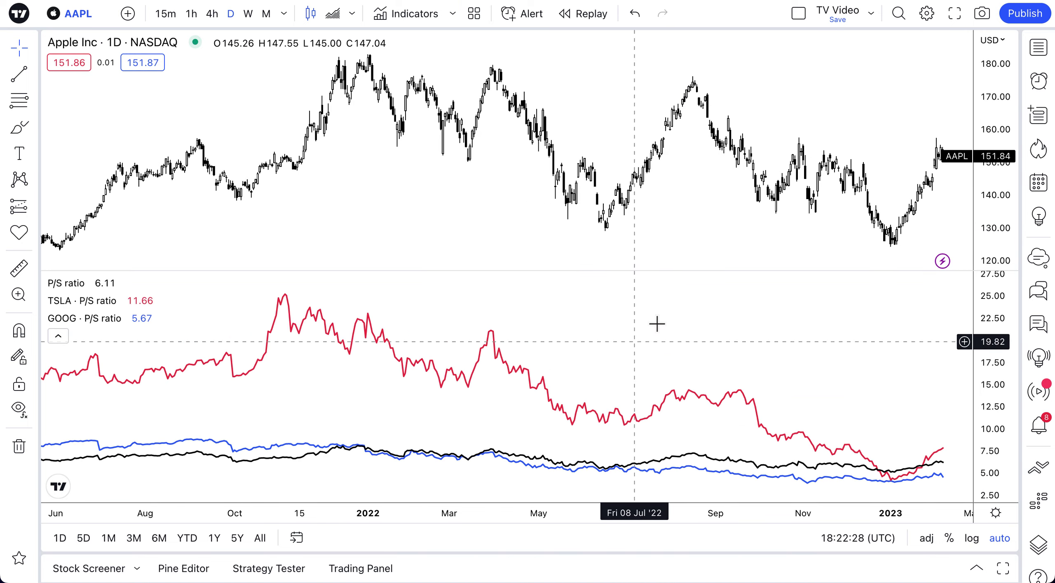
pyautogui.scroll(3, 658, 323)
pyautogui.moveTo(678, 351); pyautogui.dragTo(565, 353)
pyautogui.scroll(3, 565, 353)
pyautogui.scroll(1, 564, 353)
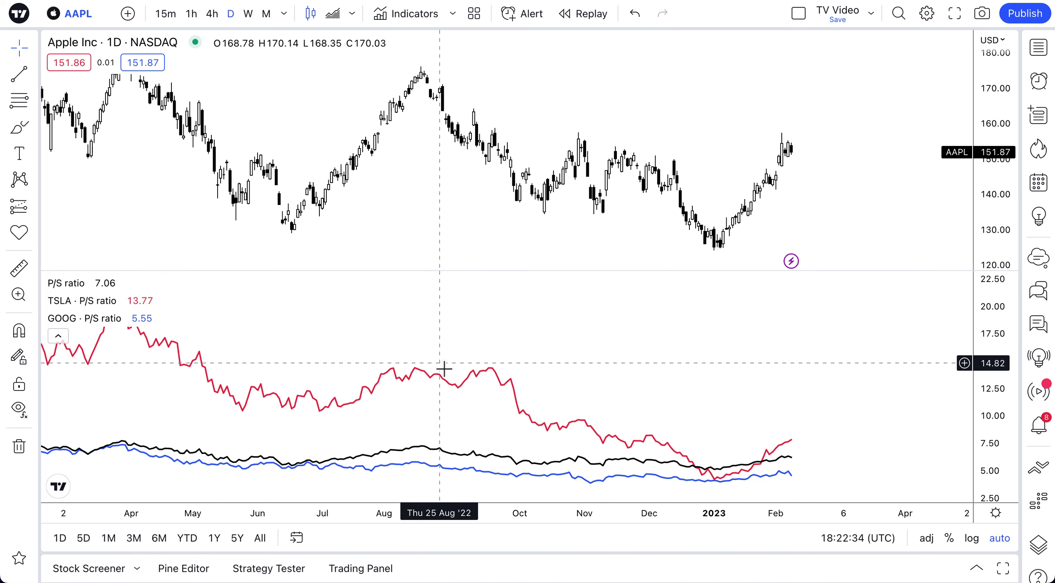
pyautogui.scroll(2, 431, 334)
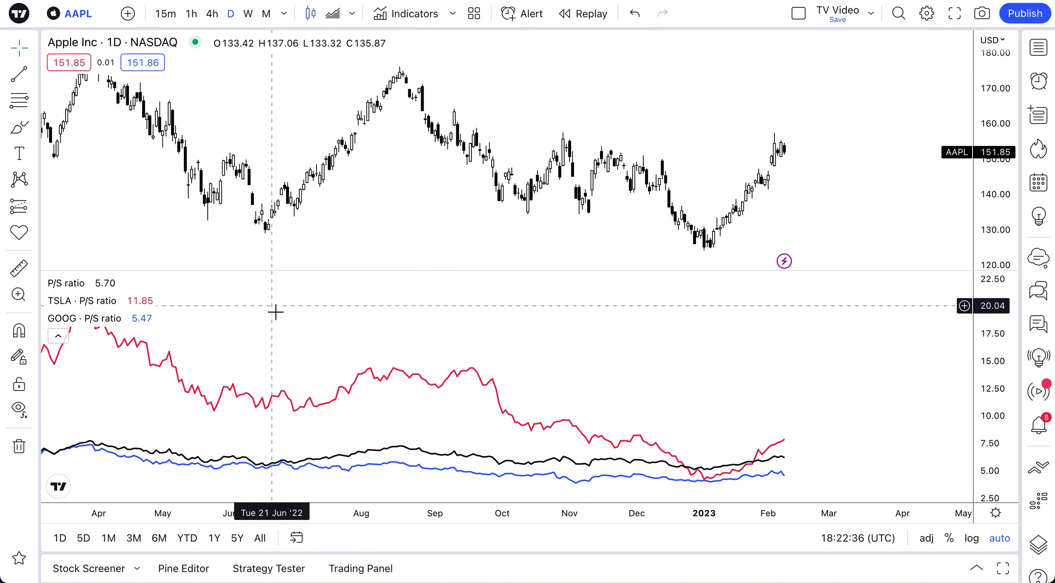
# Remove all three P/S ratio indicators so that only the AAPL price chart is left
pyautogui.moveTo(112, 291)
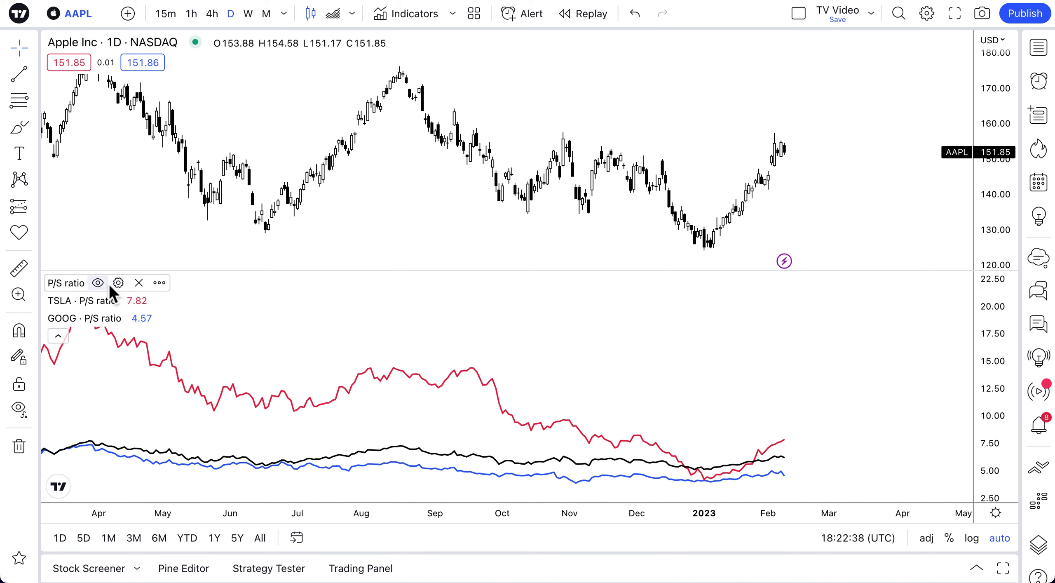
pyautogui.click(147, 285)
pyautogui.click(166, 284)
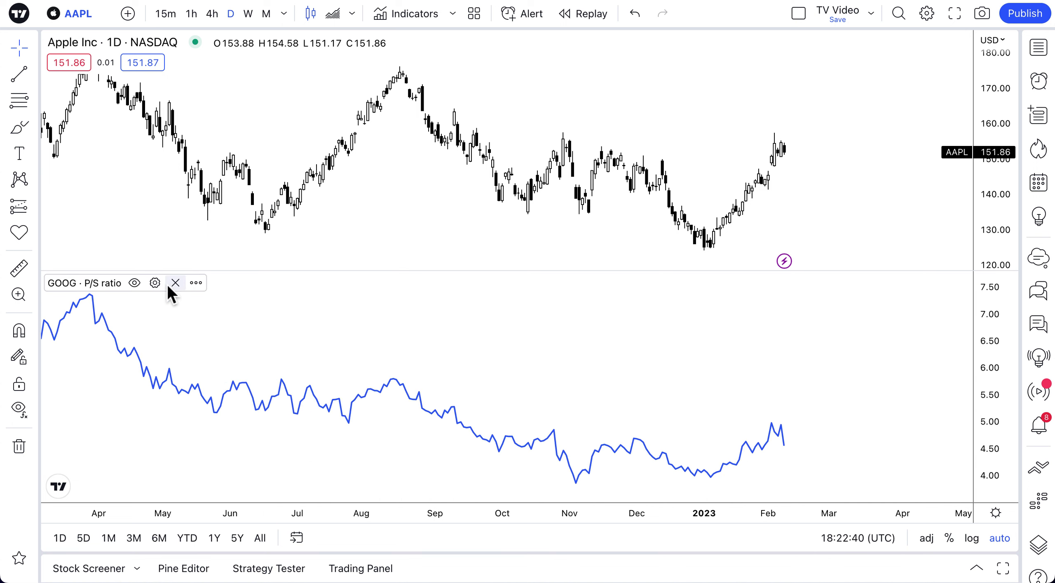
pyautogui.click(175, 283)
pyautogui.scroll(3, 275, 306)
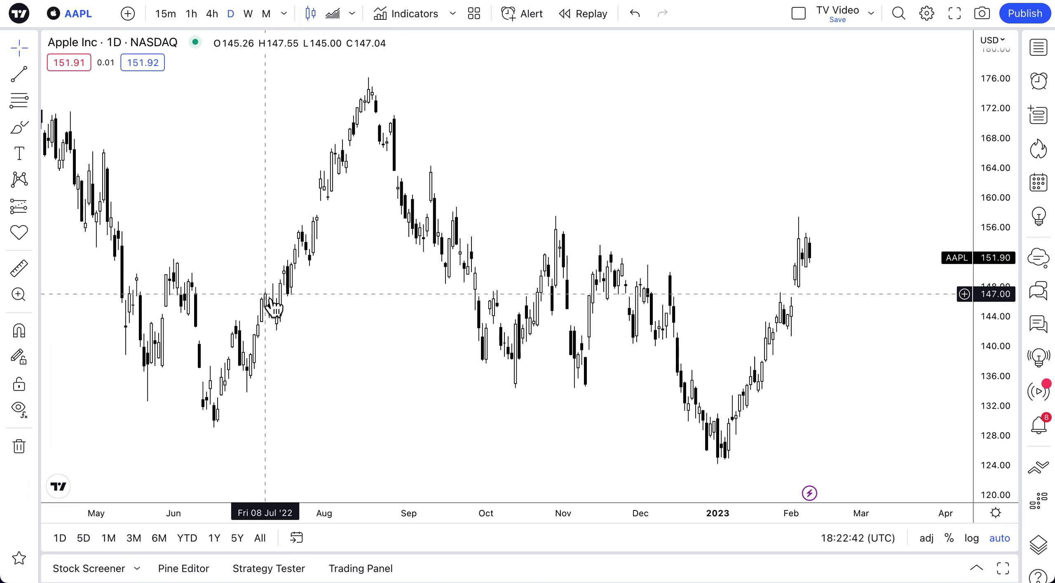
pyautogui.moveTo(476, 354); pyautogui.dragTo(278, 358)
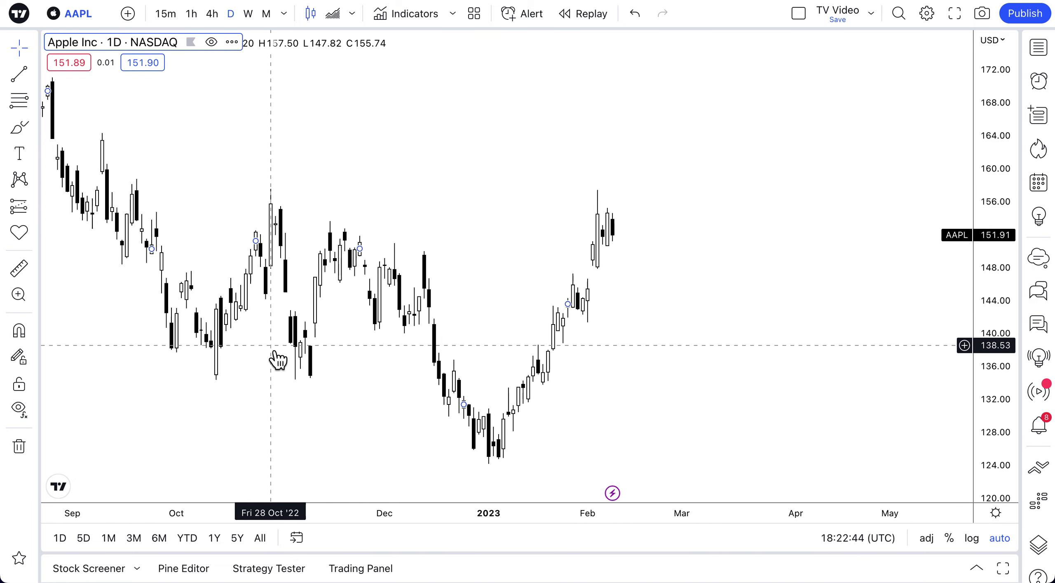
# Add three Moving Average indicators from the technical indicators to the AAPL chart
pyautogui.click(405, 21)
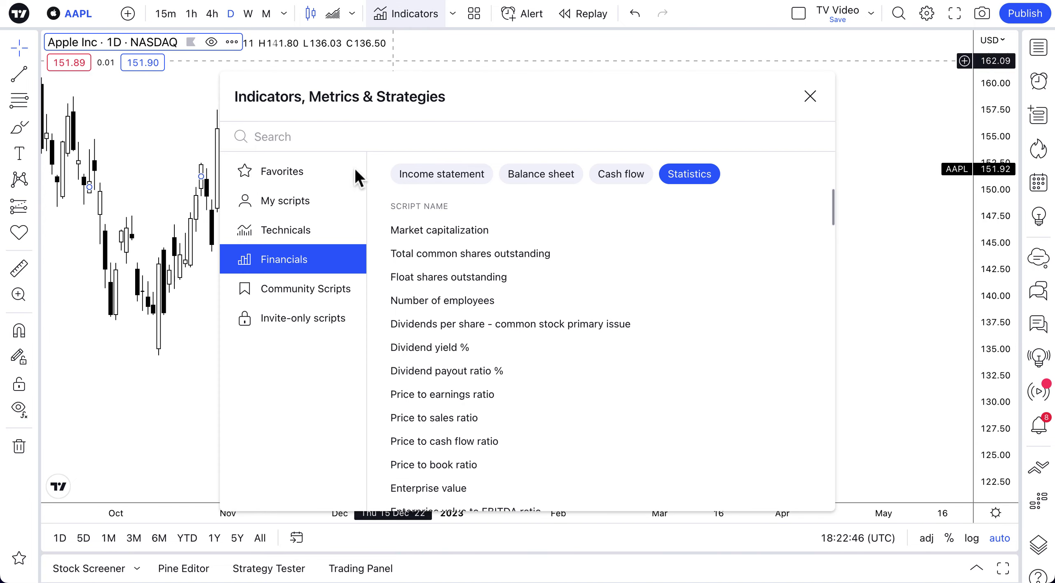
pyautogui.click(311, 229)
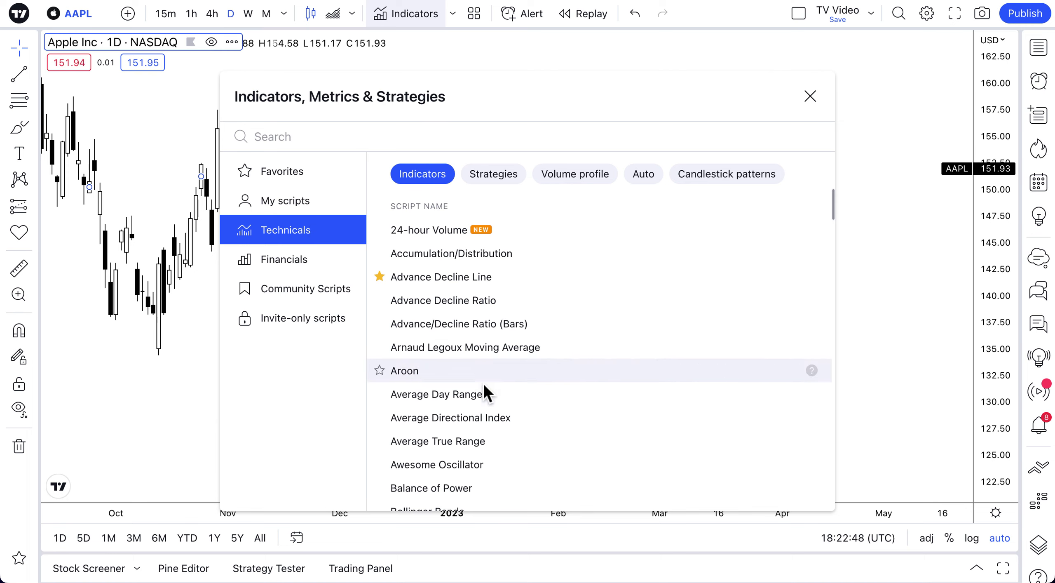
pyautogui.scroll(-3, 452, 369)
pyautogui.scroll(-7, 451, 368)
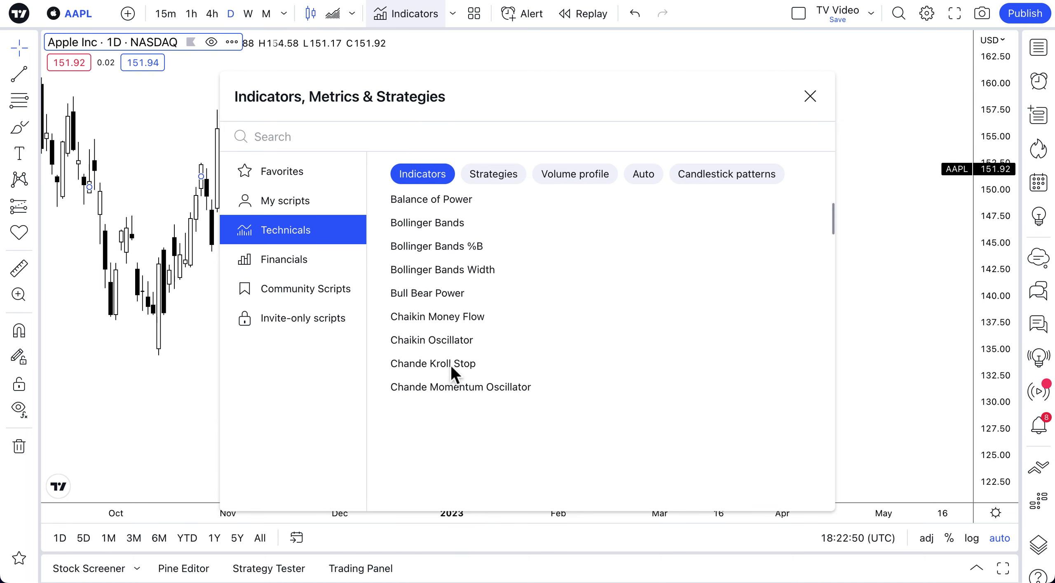
pyautogui.scroll(-12, 451, 367)
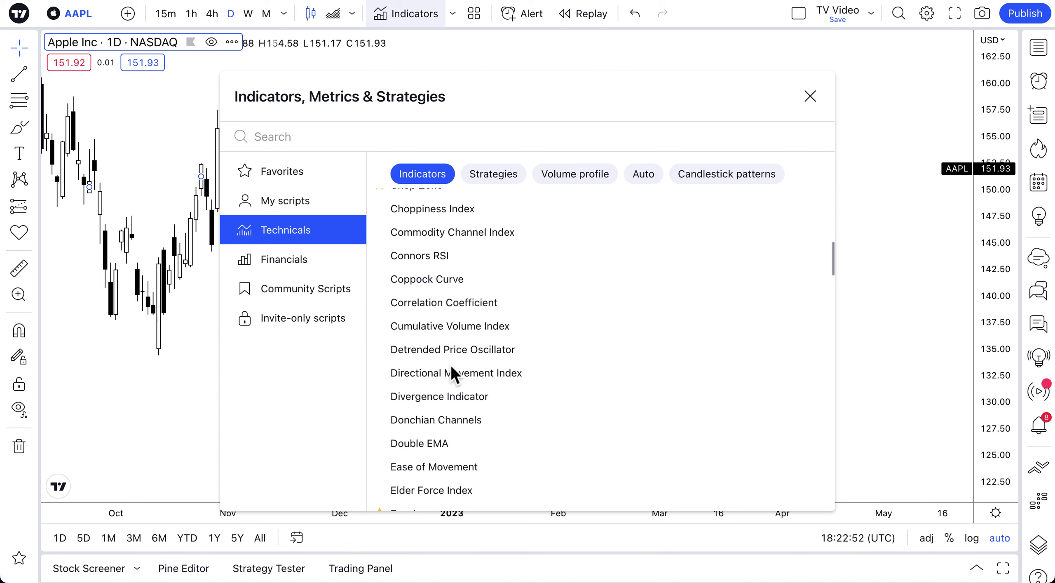
pyautogui.scroll(-2, 451, 364)
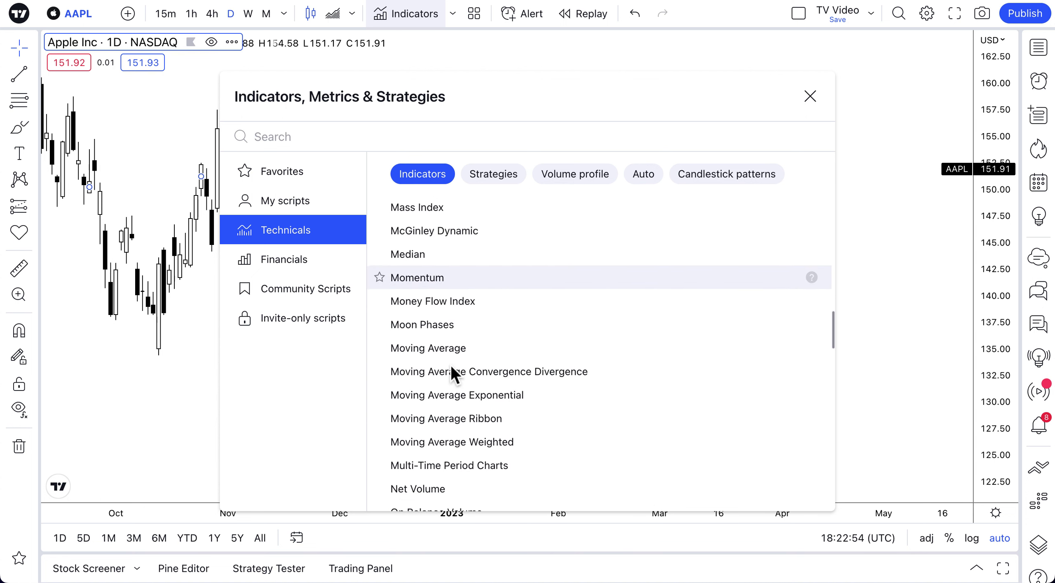
pyautogui.click(424, 348)
pyautogui.click(425, 348)
pyautogui.click(425, 348)
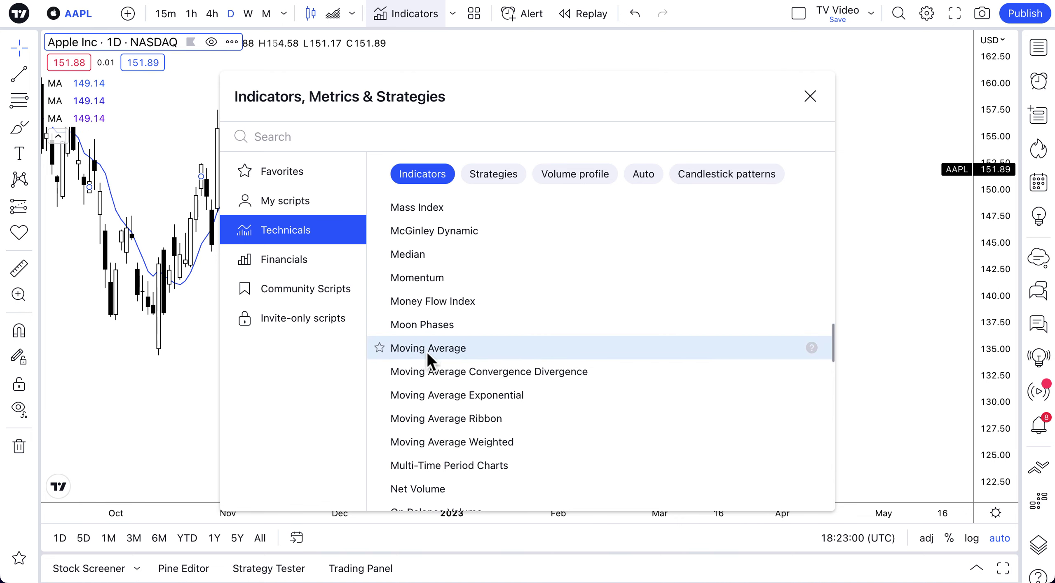
pyautogui.click(811, 98)
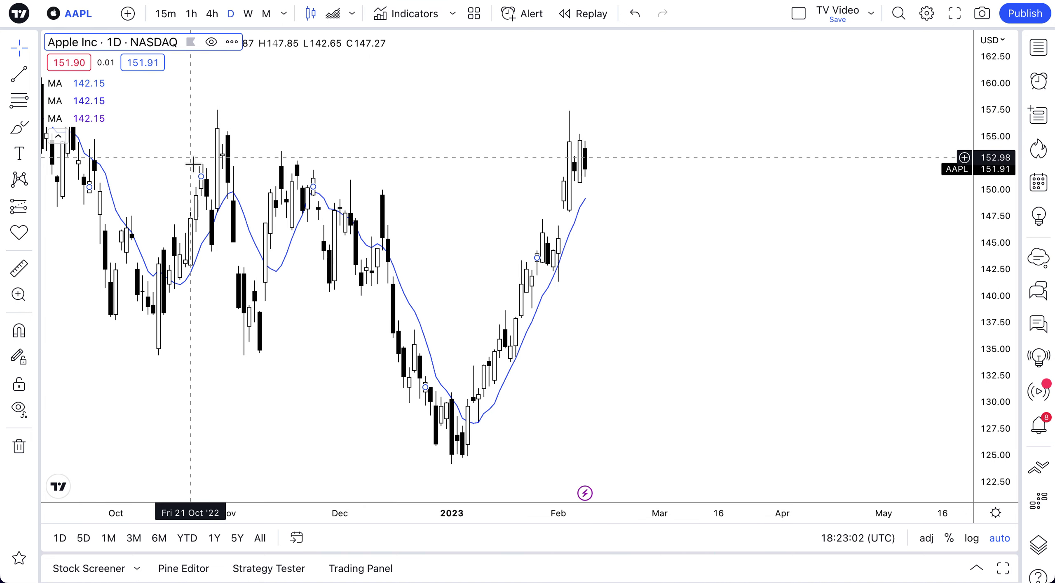
# Increase the first moving average's length, set its line to the third thickness option and apply the settings
pyautogui.click(95, 83)
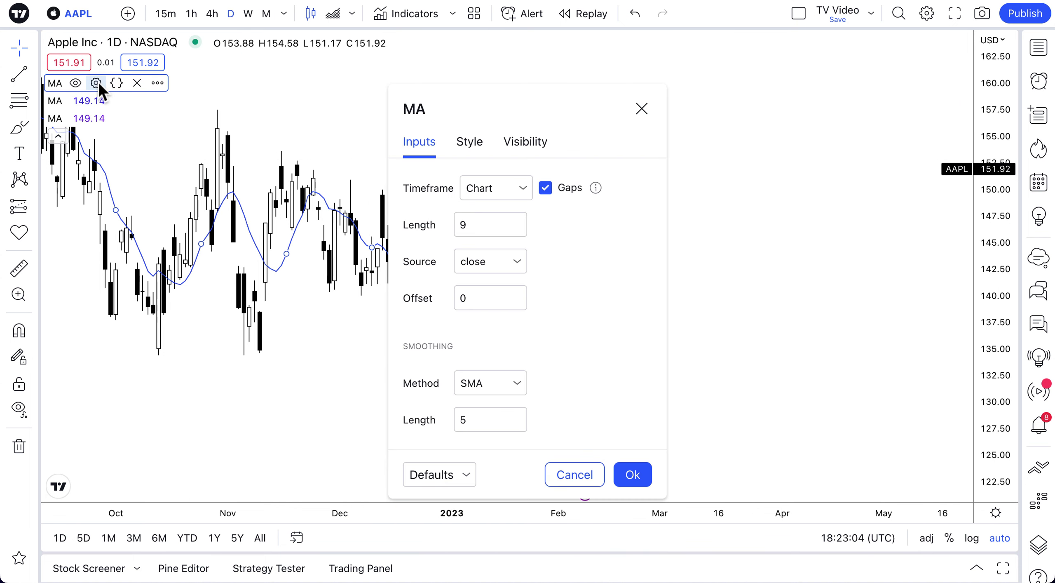
pyautogui.click(479, 225)
pyautogui.doubleClick(480, 226)
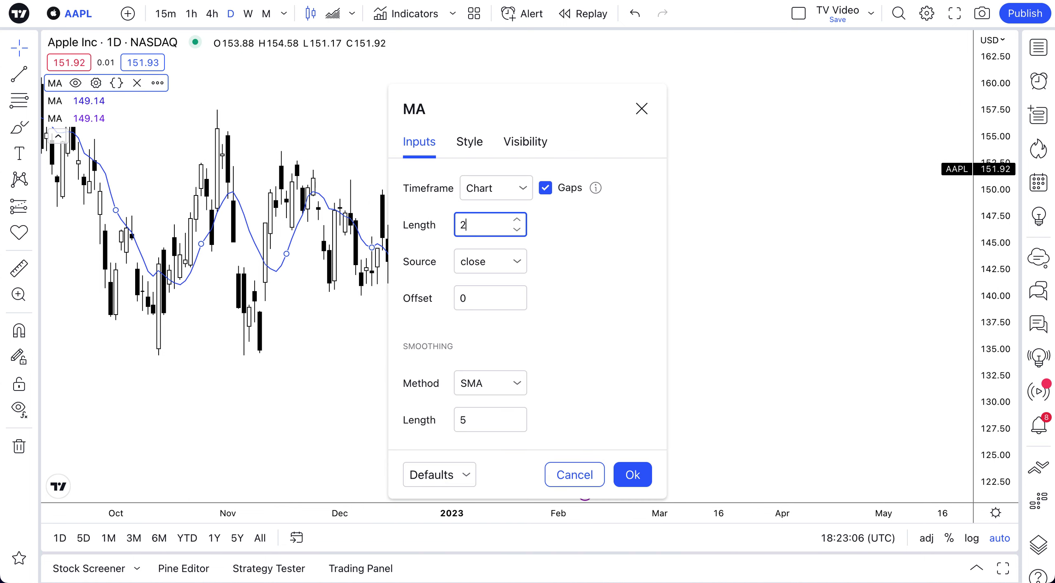
pyautogui.click(465, 139)
pyautogui.click(551, 198)
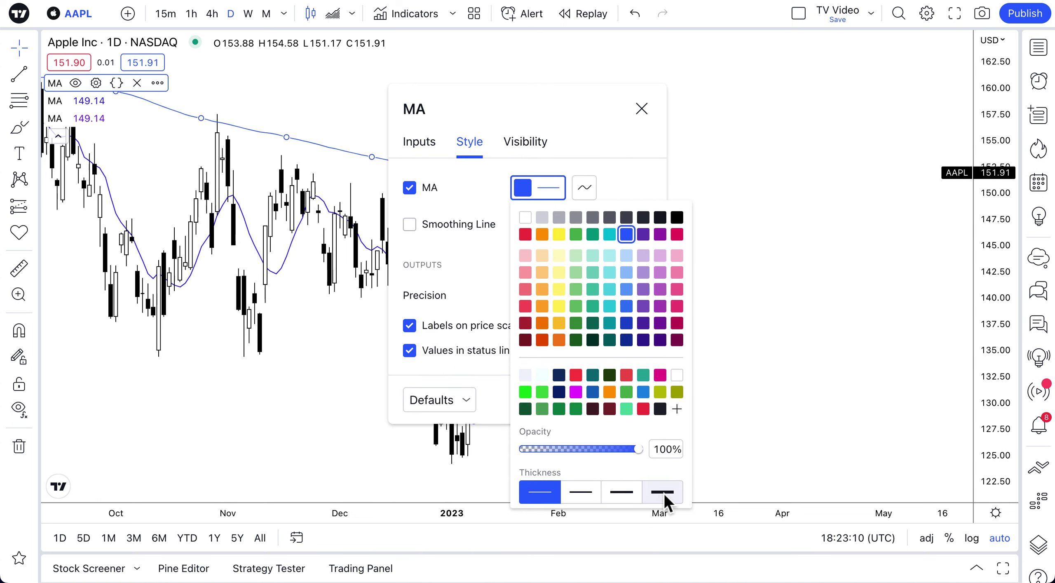
pyautogui.click(631, 492)
pyautogui.click(606, 170)
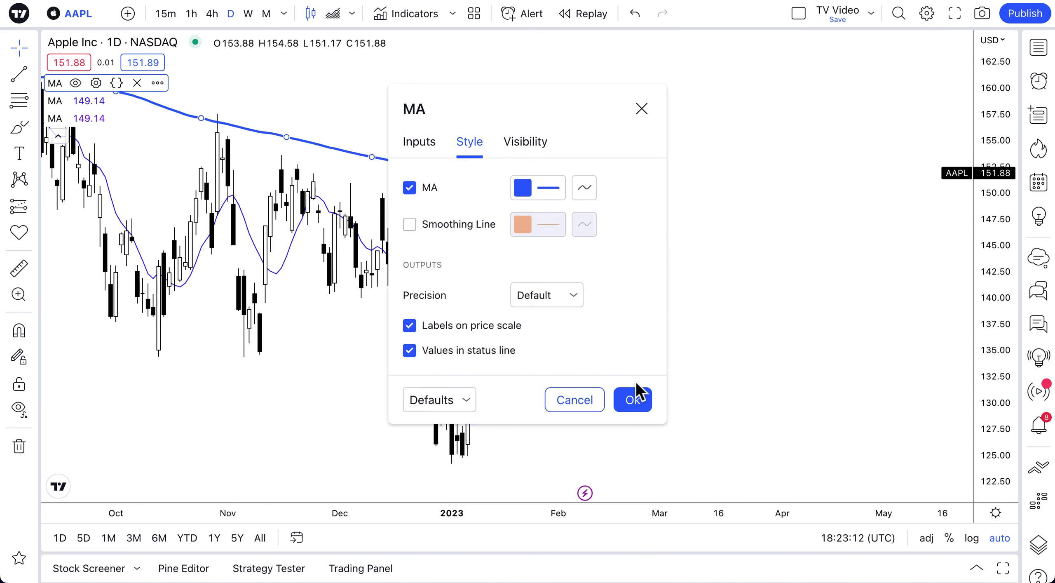
pyautogui.click(637, 398)
# Increase the second moving average's length, set its line to orange with the third thickness option and apply the settings
pyautogui.click(96, 100)
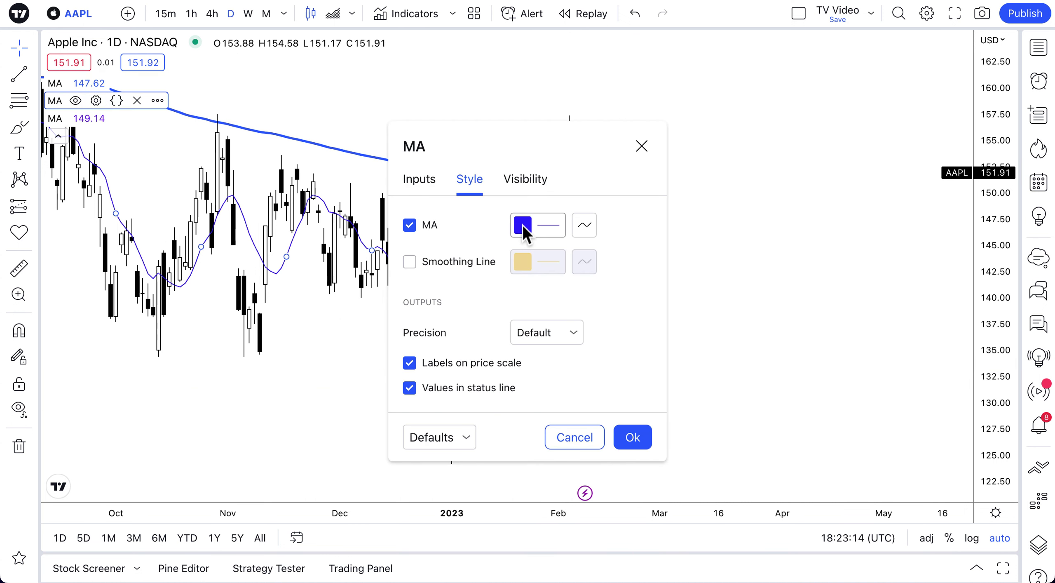
pyautogui.click(417, 182)
pyautogui.click(483, 262)
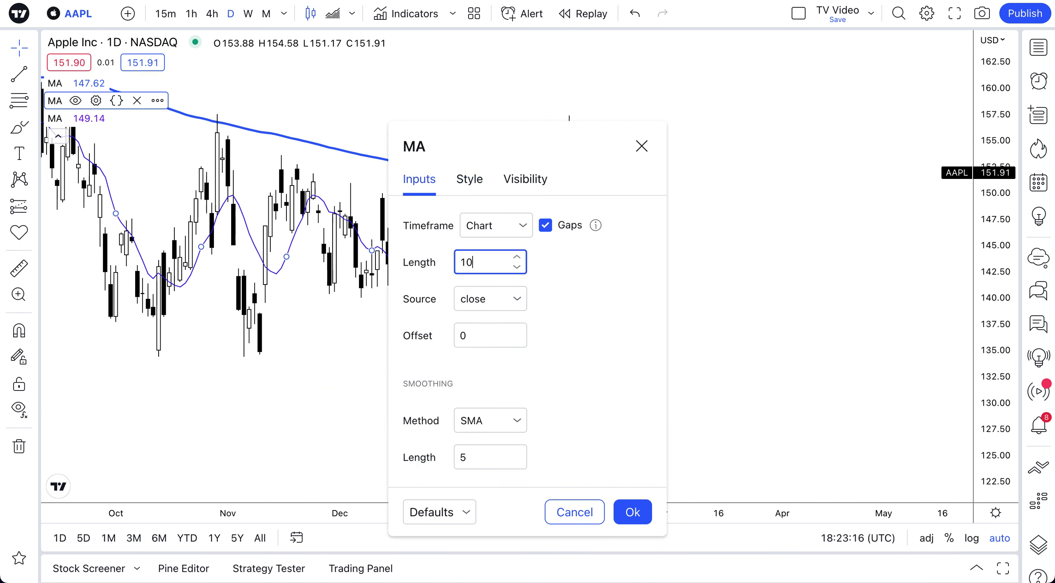
pyautogui.click(468, 176)
pyautogui.click(537, 225)
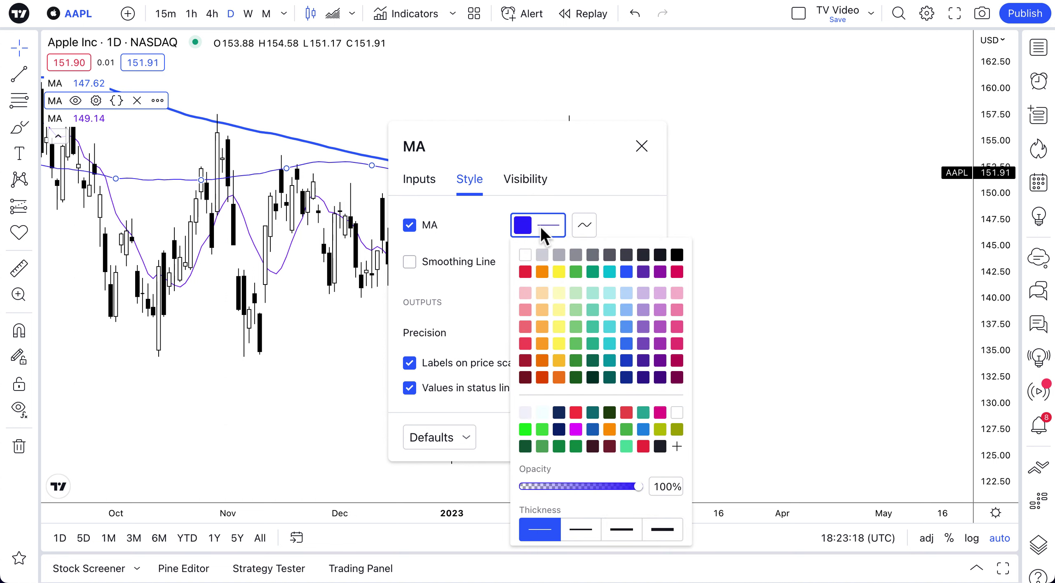
pyautogui.click(608, 530)
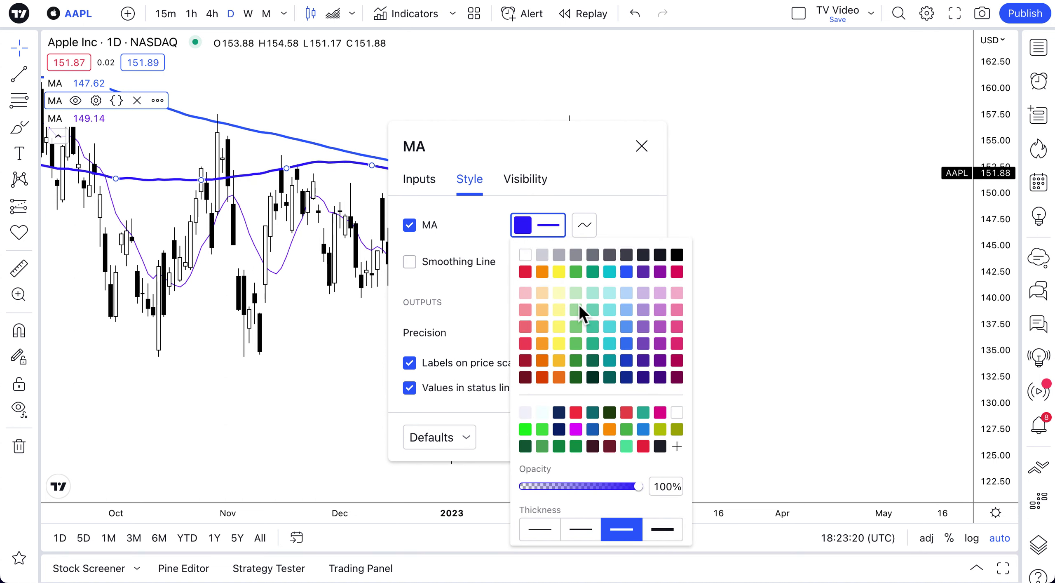
pyautogui.click(542, 272)
pyautogui.click(630, 186)
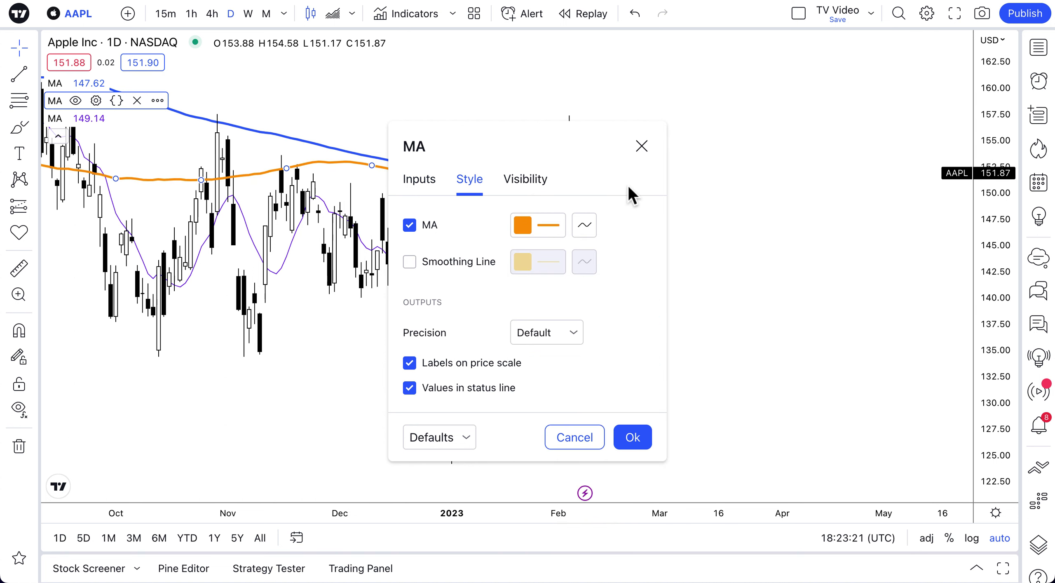
pyautogui.click(632, 437)
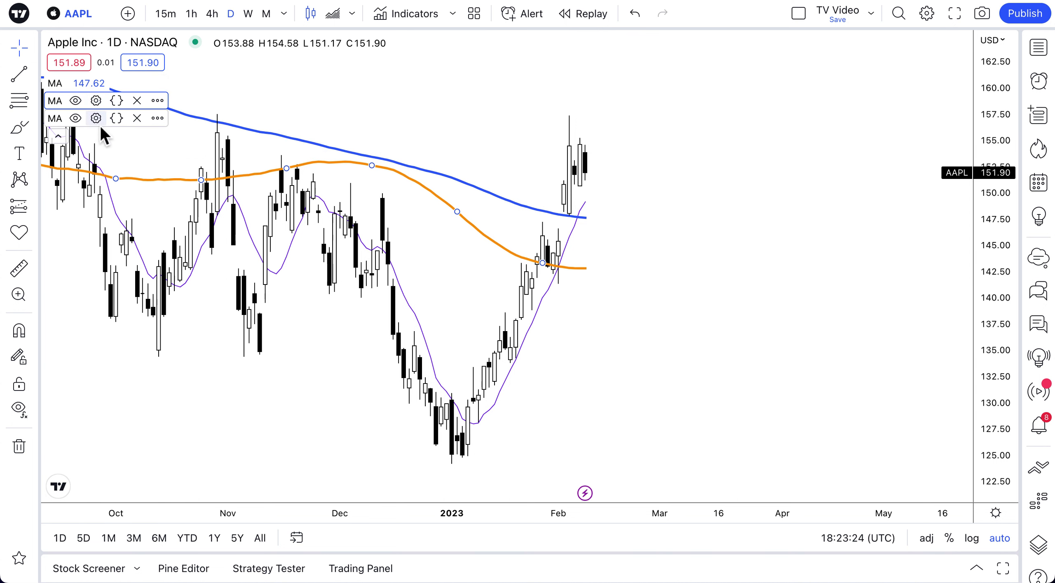
# Set the third moving average's length to 50 and its line to the thickest option, keeping the settings
pyautogui.click(96, 119)
pyautogui.click(416, 181)
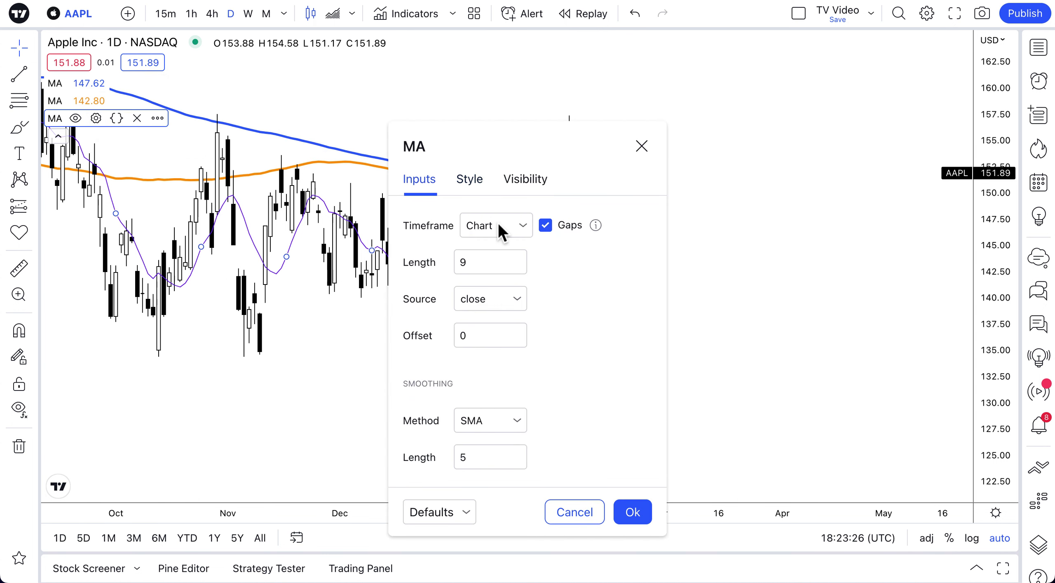
pyautogui.click(475, 262)
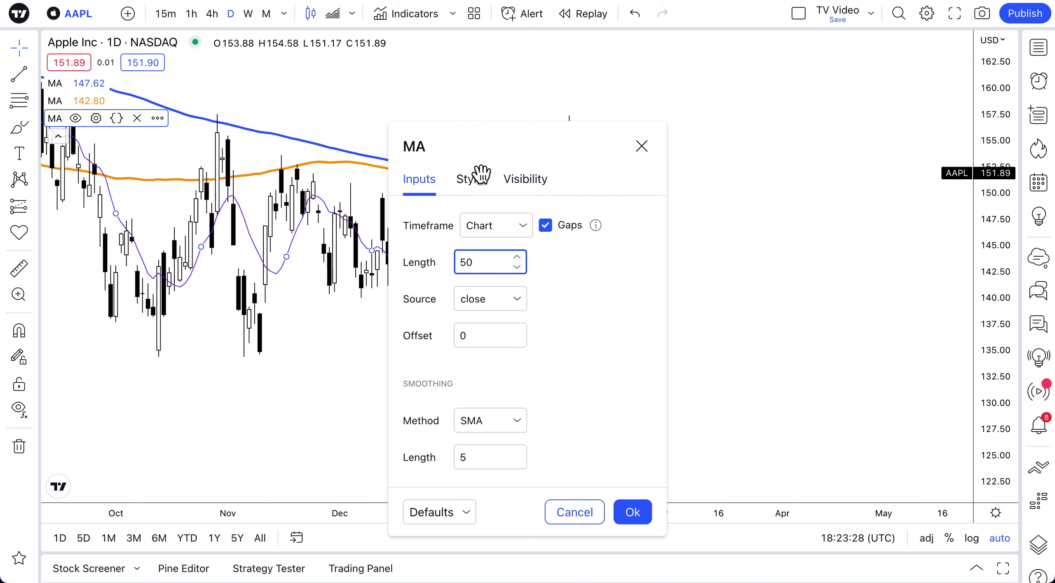
pyautogui.click(470, 178)
pyautogui.click(551, 224)
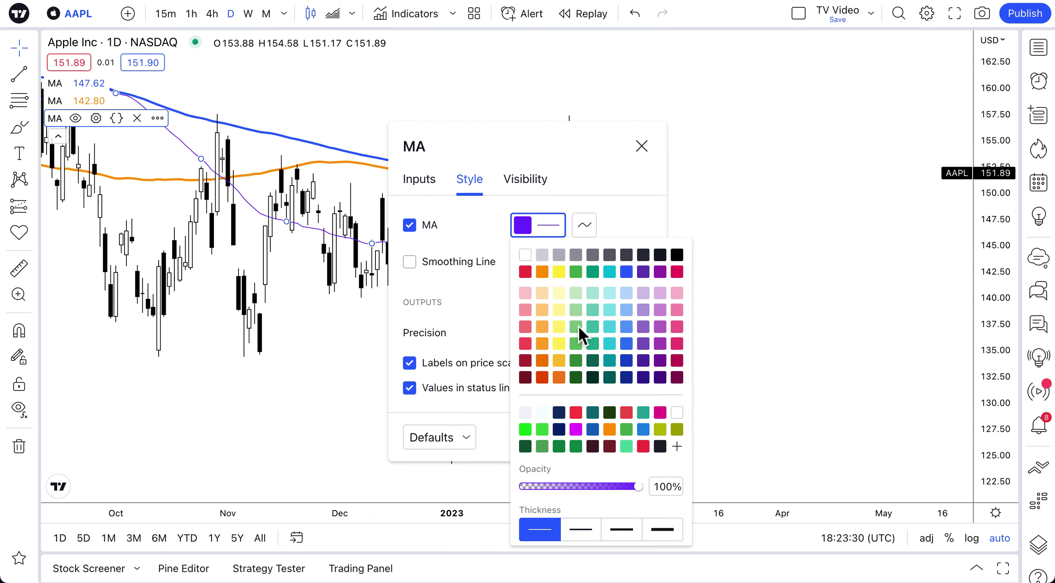
pyautogui.click(660, 530)
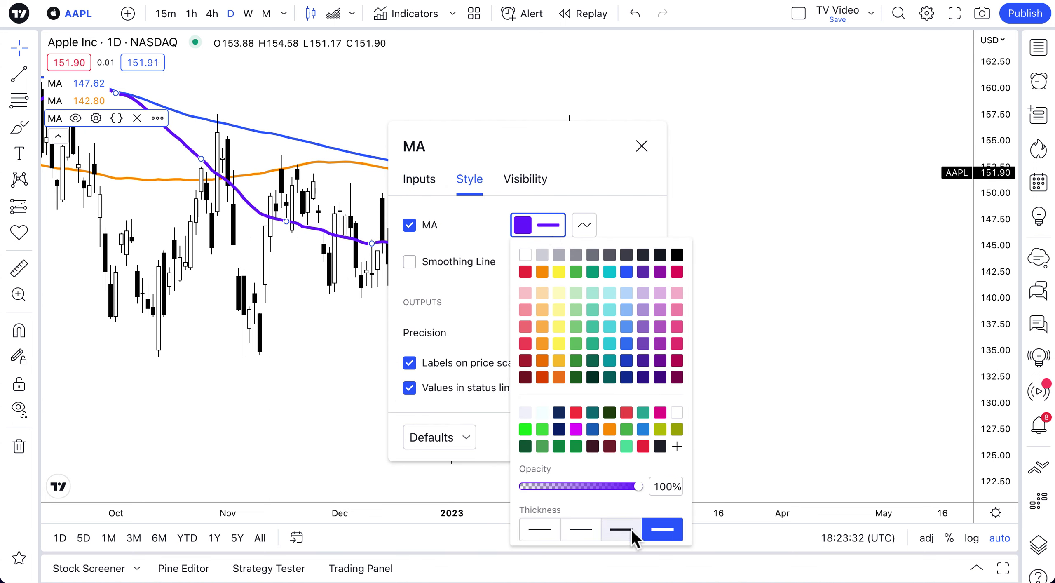
pyautogui.click(642, 147)
pyautogui.click(681, 370)
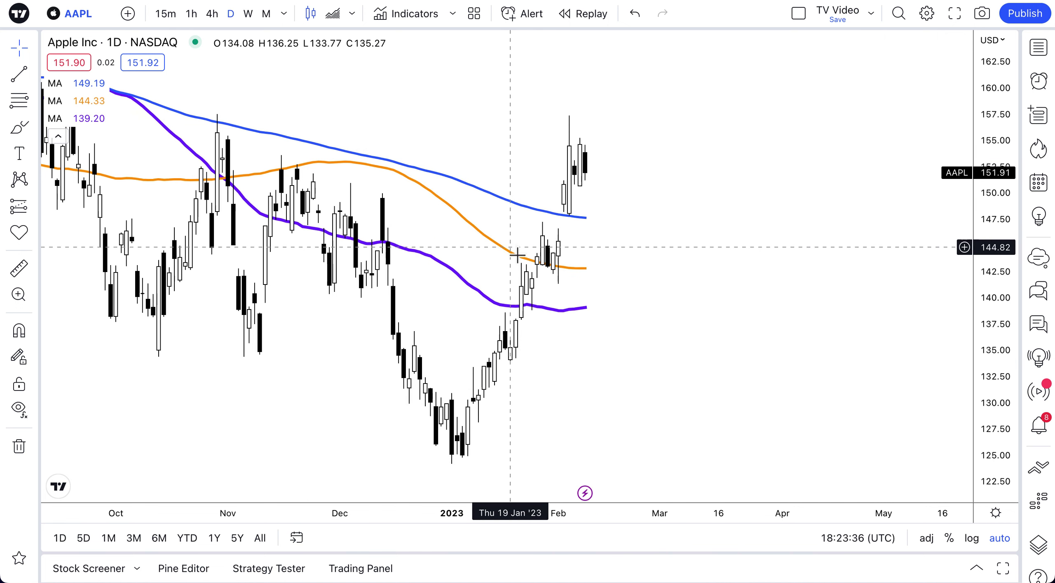
# Save the three moving averages as an indicator template named "3 Moving Average Indicator Template"
pyautogui.scroll(-2, 614, 370)
pyautogui.scroll(-5, 631, 424)
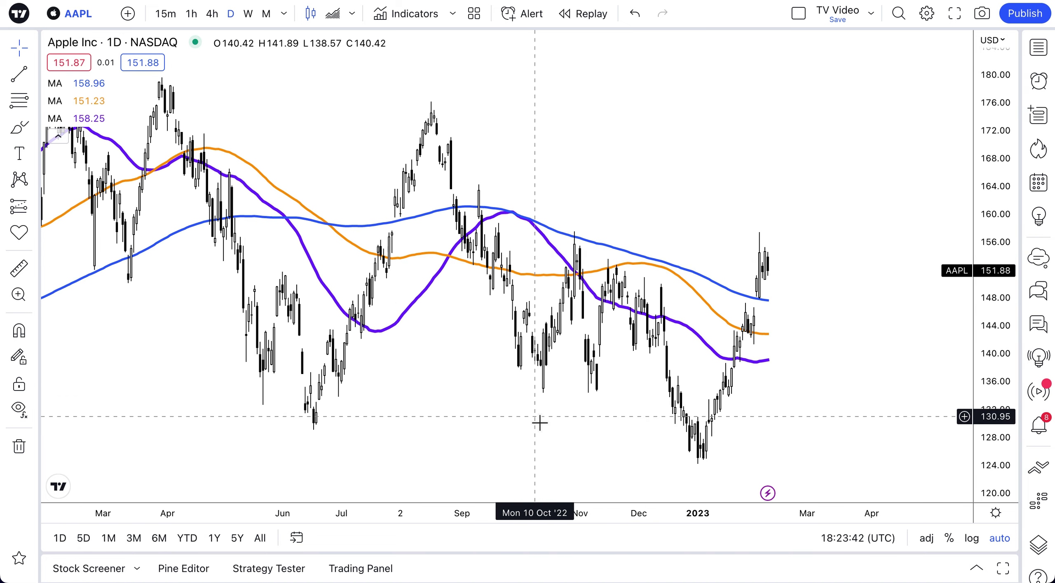
pyautogui.click(482, 20)
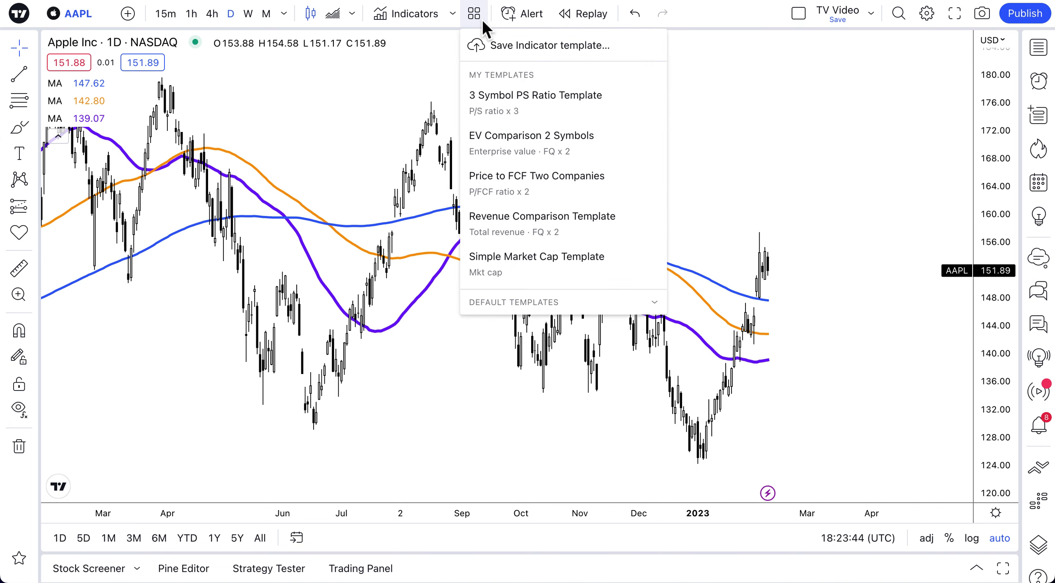
pyautogui.click(524, 44)
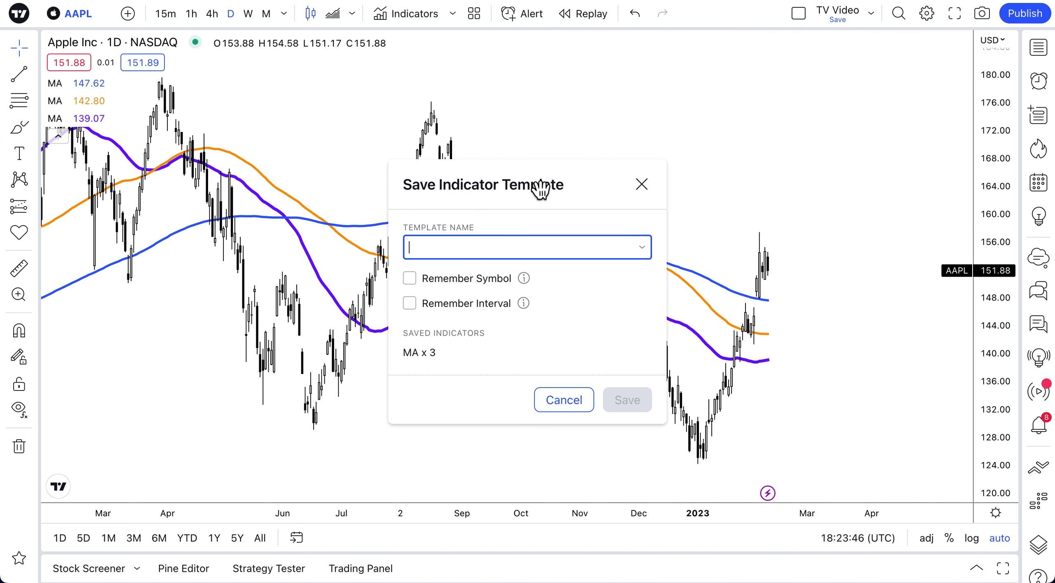
pyautogui.write('3 Moving ')
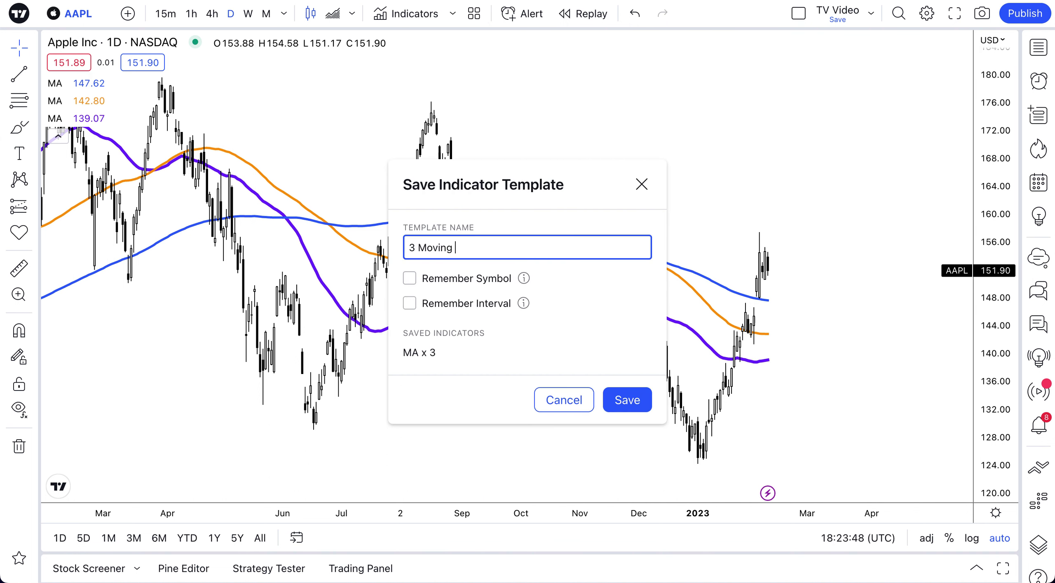
pyautogui.write('Average In')
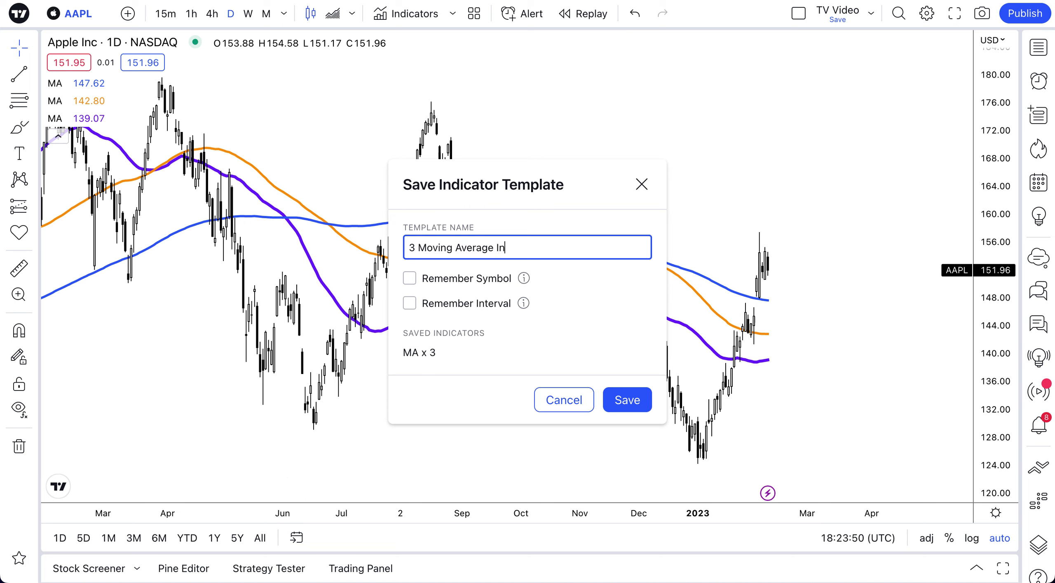
pyautogui.write('dicator Template')
pyautogui.click(627, 401)
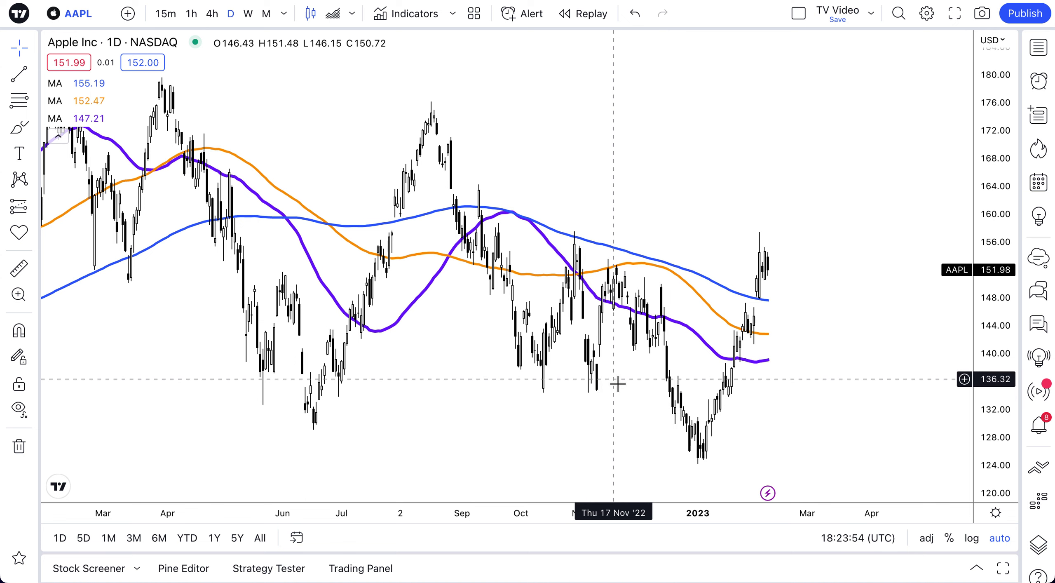
# Load the 3 Symbol PS Ratio Template and switch back to the 3 Moving Average Indicator Template
pyautogui.click(476, 14)
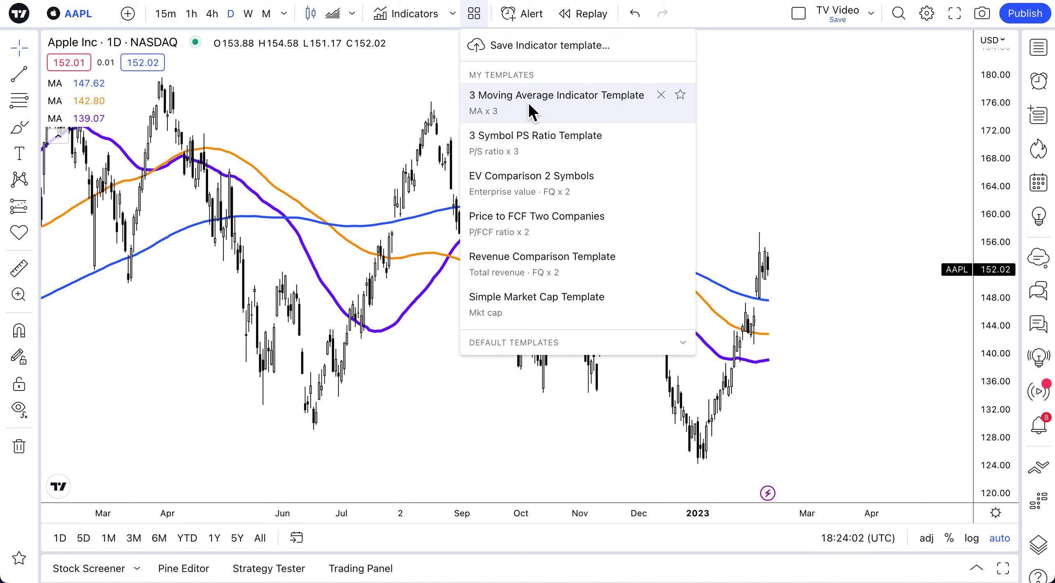
pyautogui.click(532, 153)
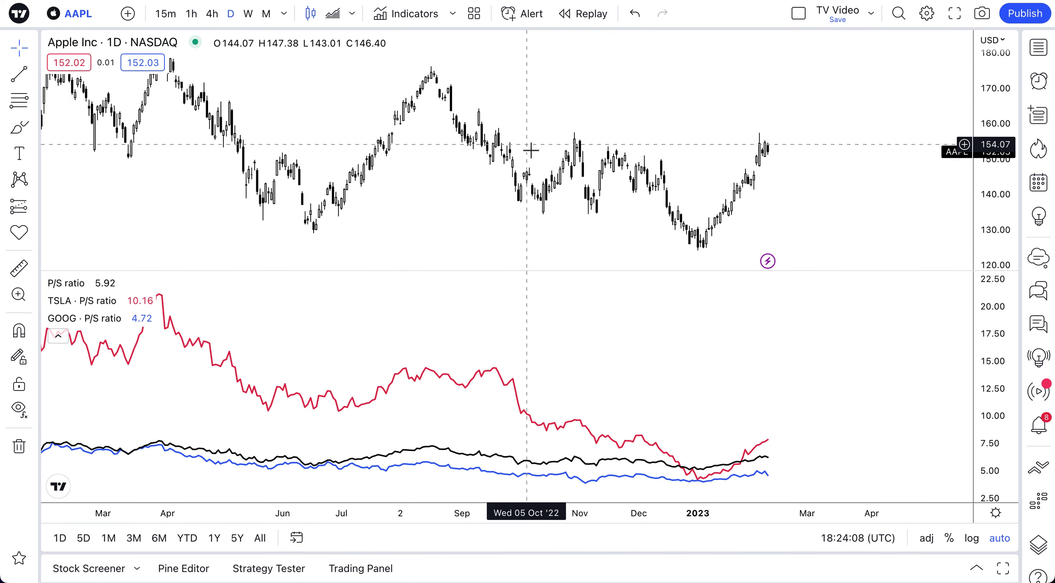
pyautogui.click(474, 13)
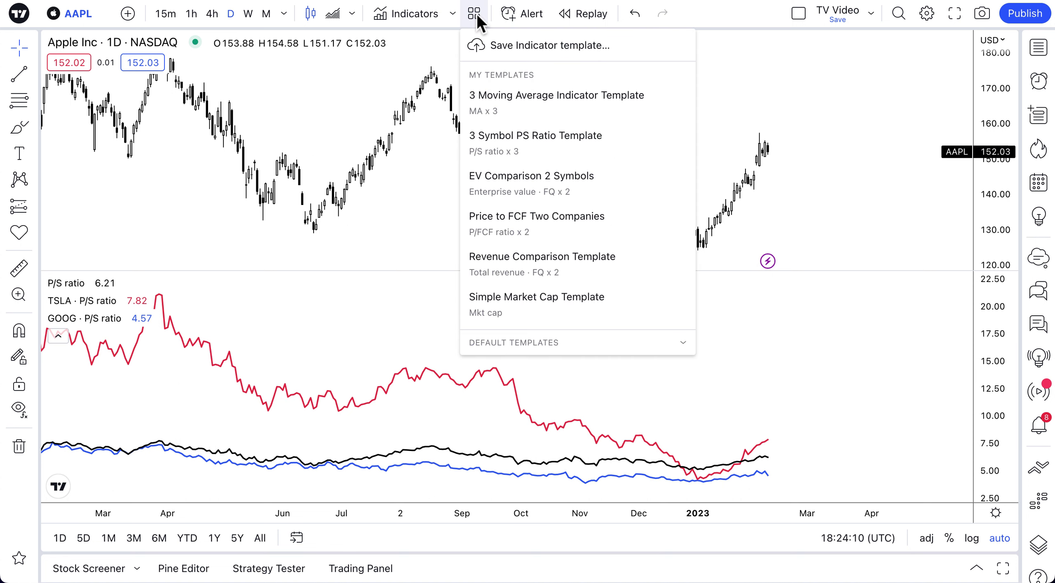
pyautogui.click(546, 117)
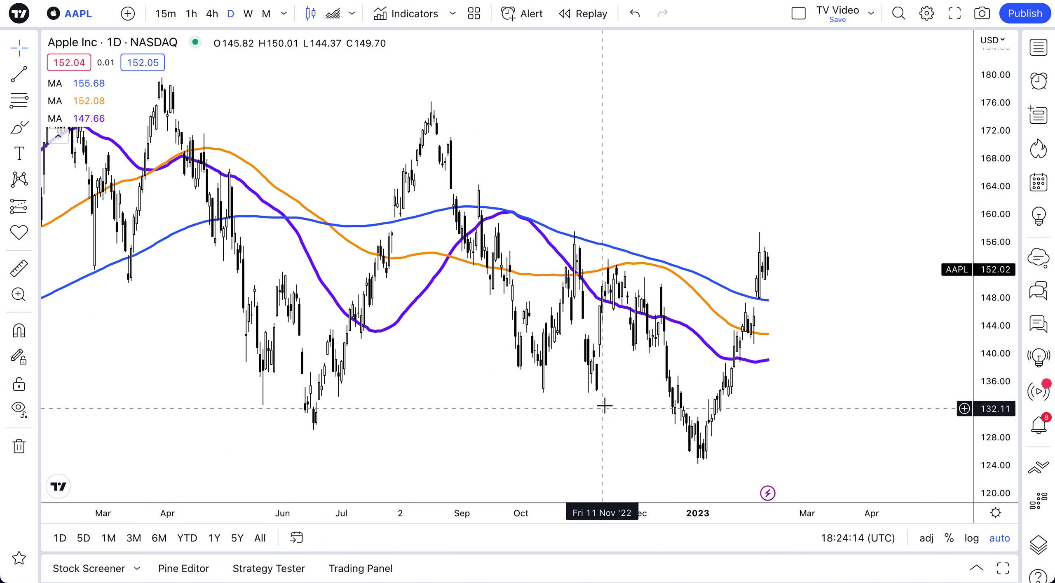
pyautogui.click(476, 15)
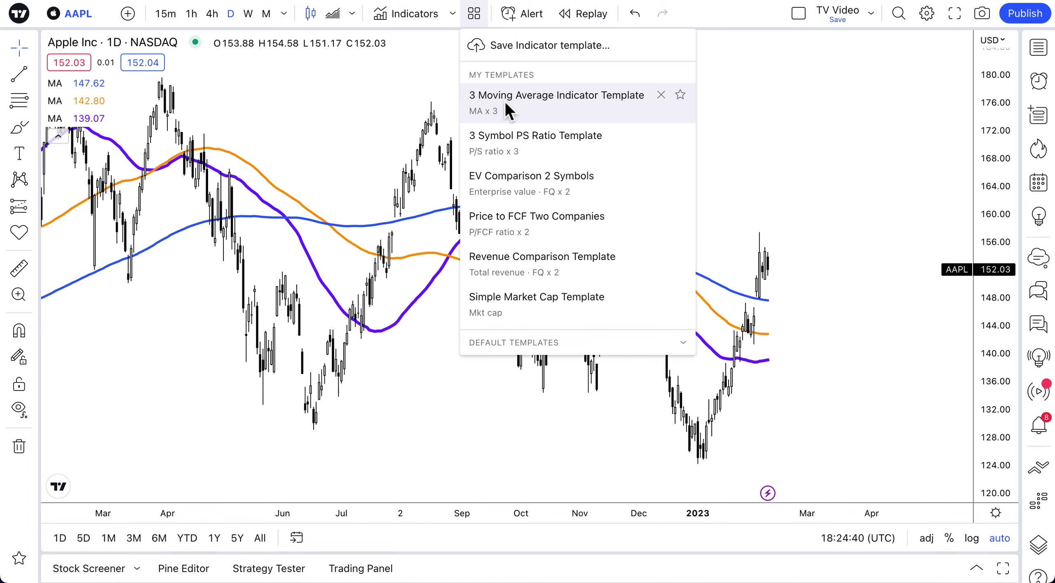
pyautogui.click(371, 115)
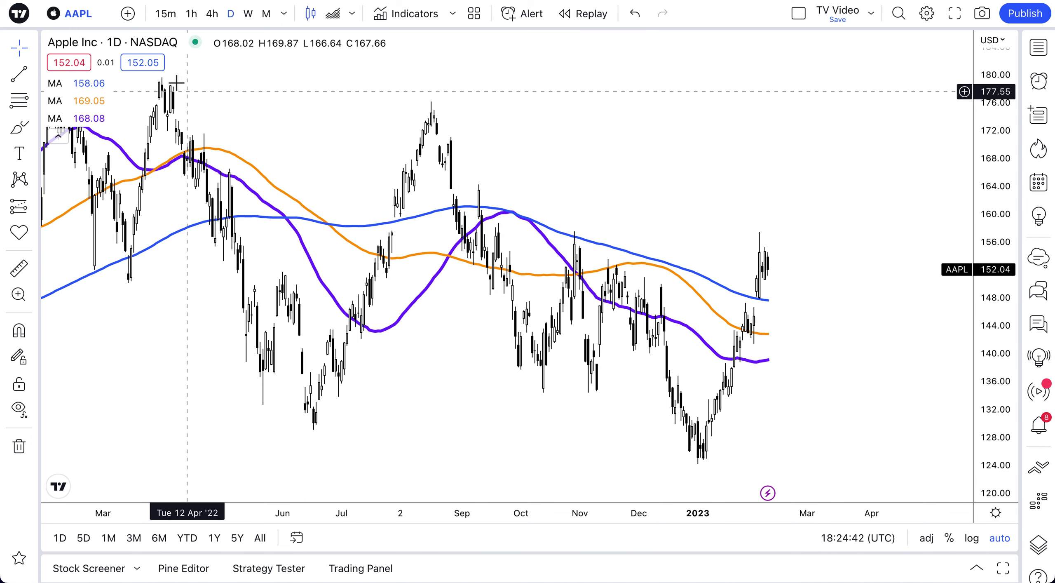
# View the three moving averages on AMZN and on NFLX by changing the chart symbol
pyautogui.click(75, 15)
pyautogui.write('AMZN')
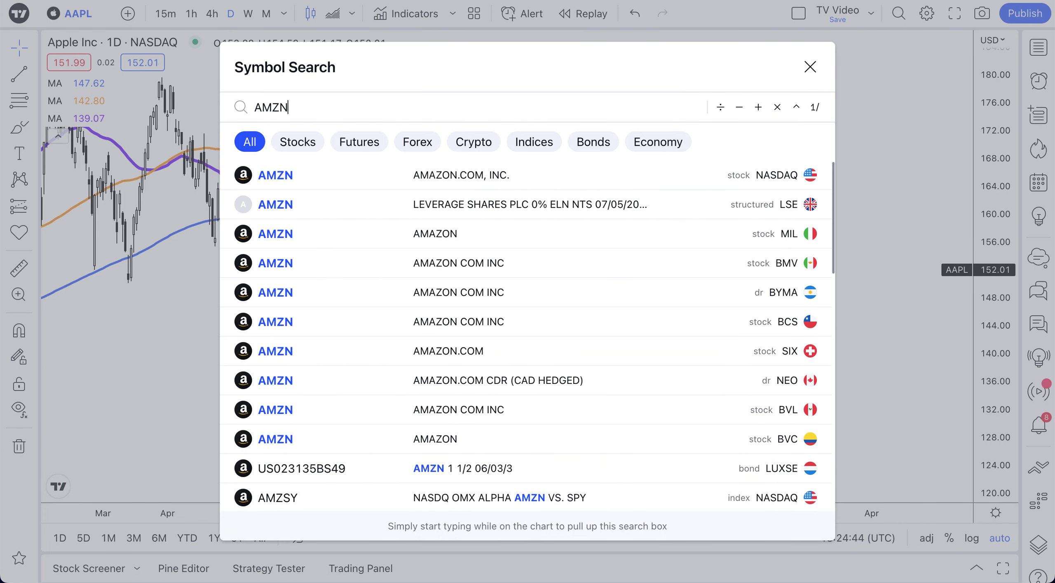
pyautogui.press('Return')
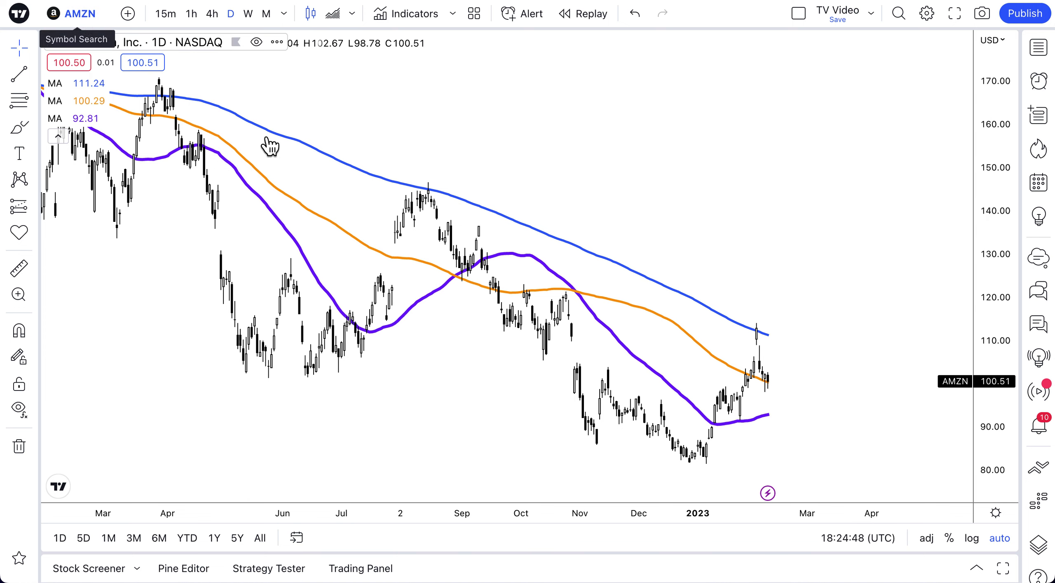
pyautogui.click(78, 15)
pyautogui.write('NFLX')
pyautogui.press('Return')
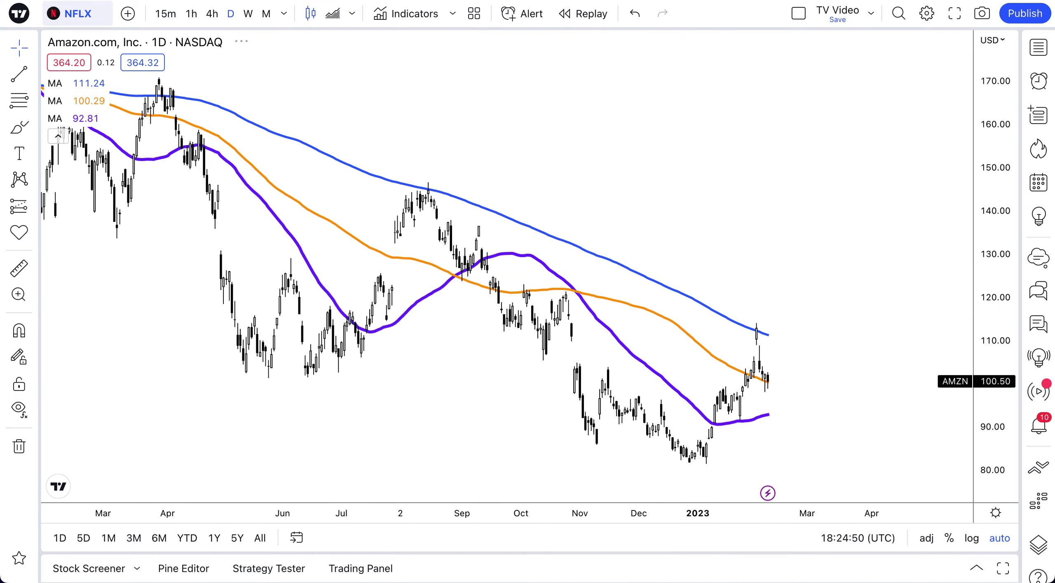
# Change the chart symbol to BTCUSD, keeping the three moving averages
pyautogui.click(78, 15)
pyautogui.write('BTCU')
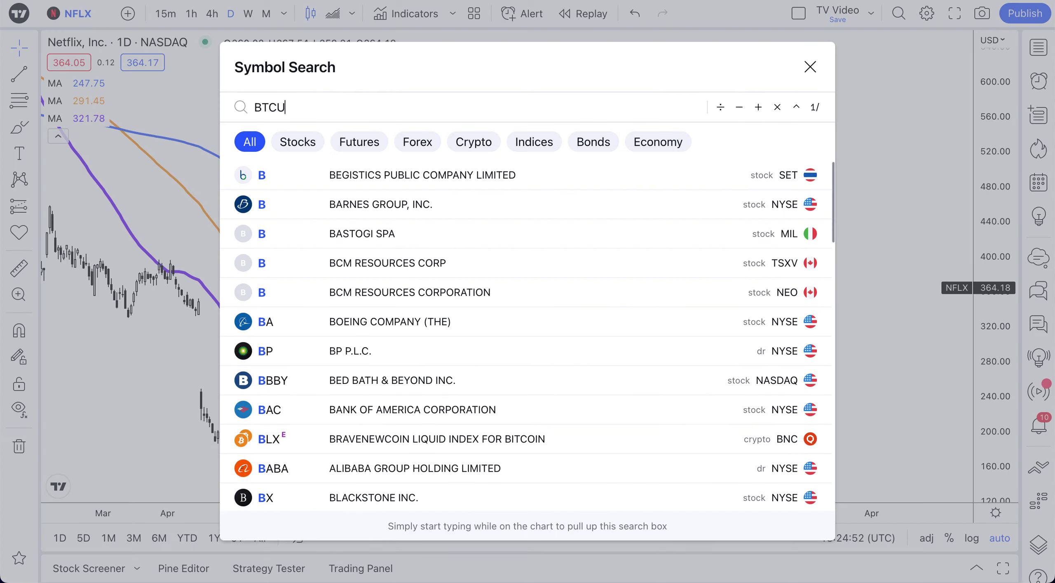
pyautogui.press('Escape')
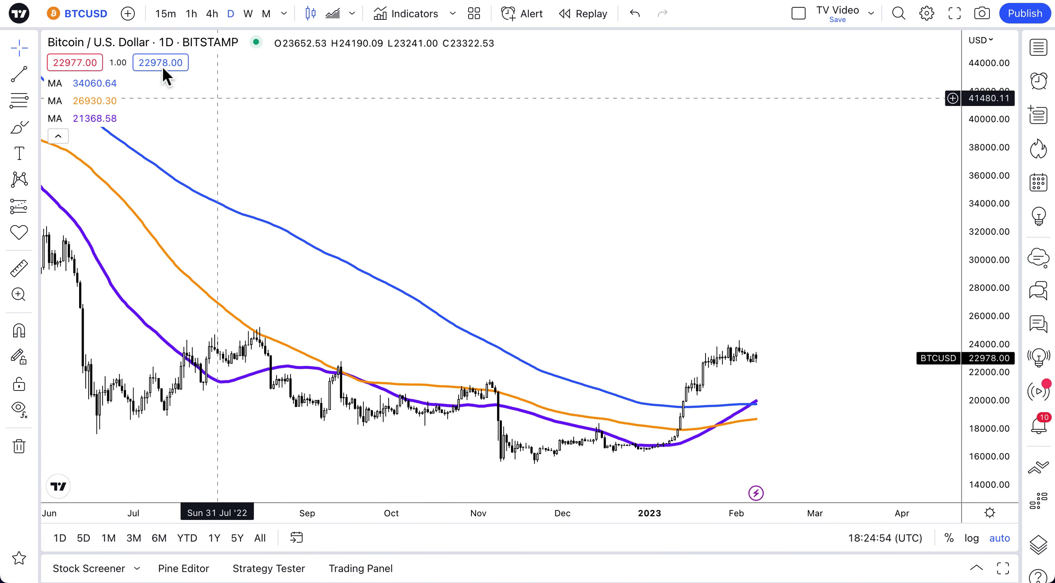
# Remove the purple and orange moving averages from BTCUSD and restore them by loading the 3 Moving Average Indicator Template
pyautogui.moveTo(141, 107)
pyautogui.moveTo(99, 123)
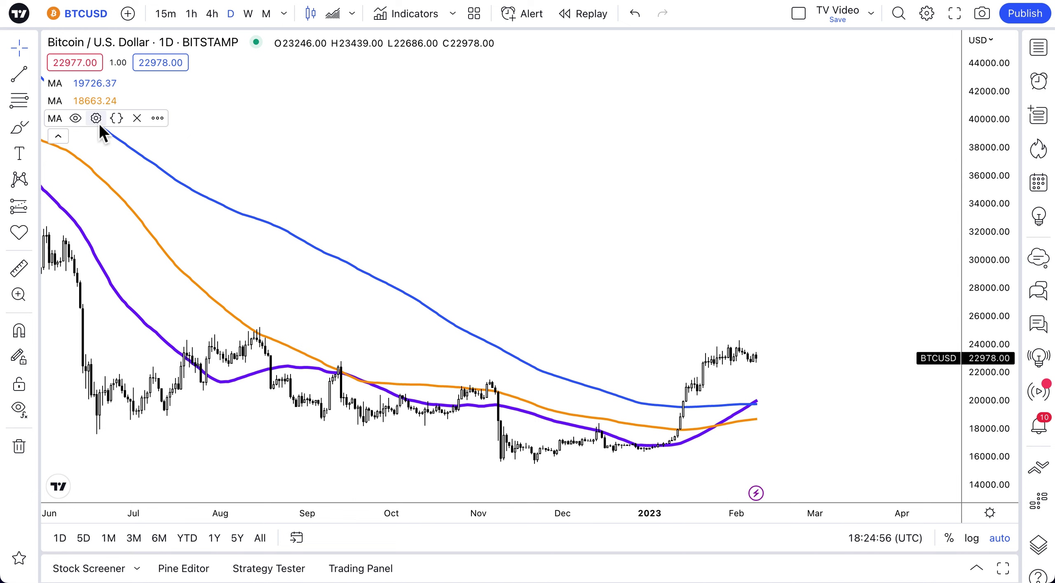
pyautogui.click(136, 120)
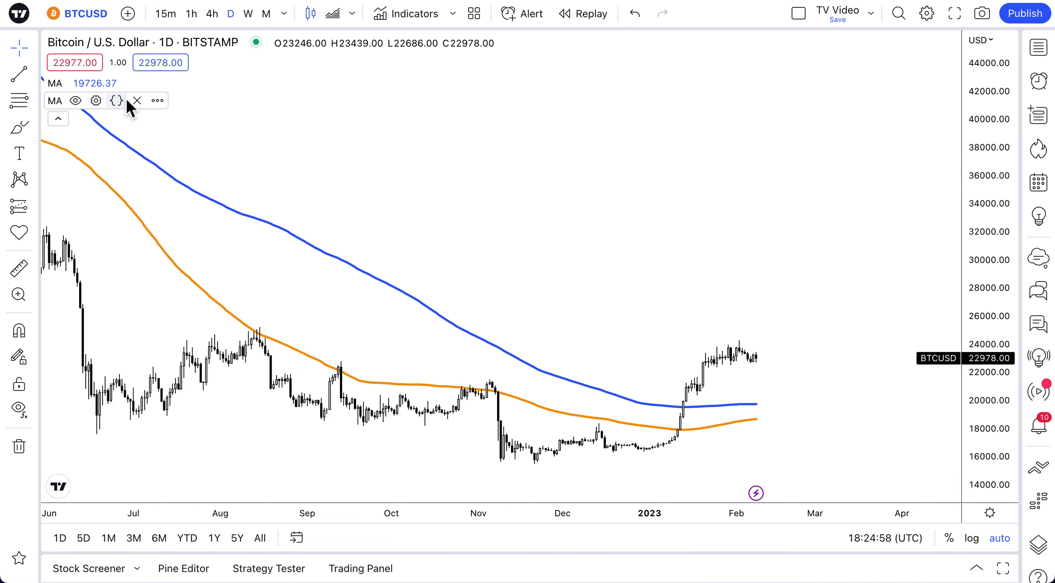
pyautogui.click(137, 100)
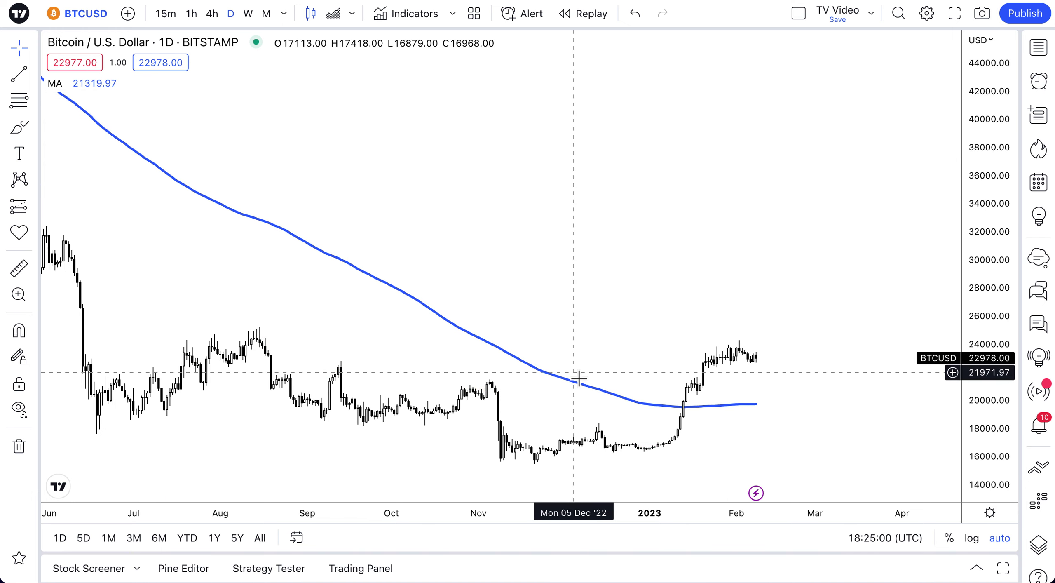
pyautogui.click(479, 14)
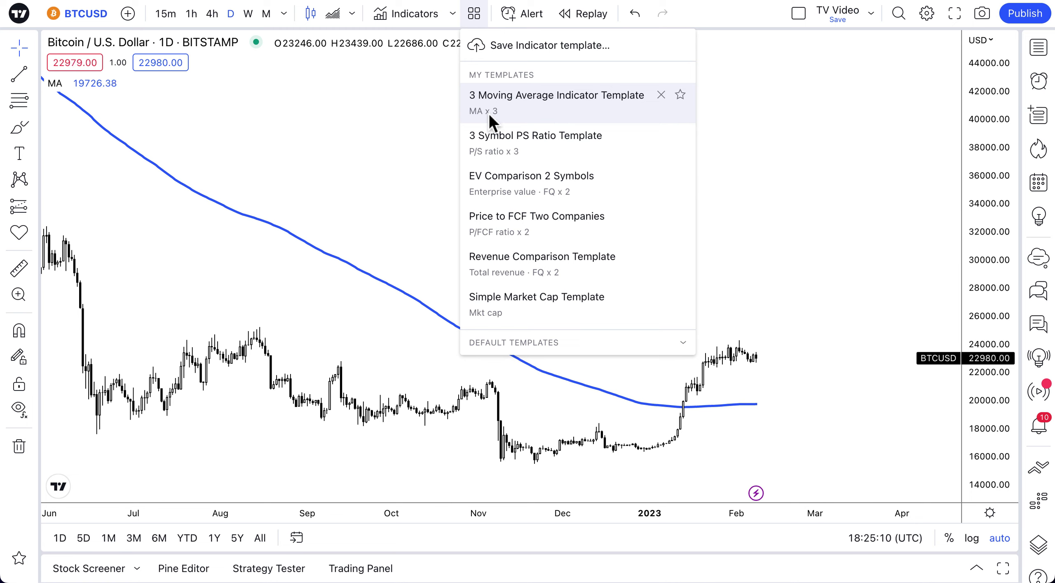
pyautogui.click(528, 105)
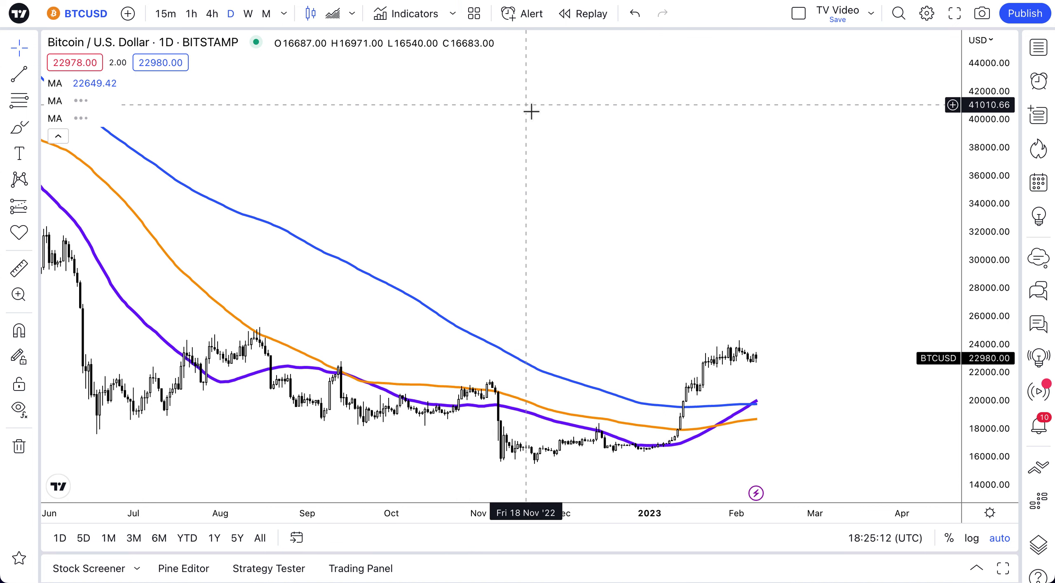
# Load the 3 Symbol PS Ratio Template on the BTCUSD chart
pyautogui.click(473, 15)
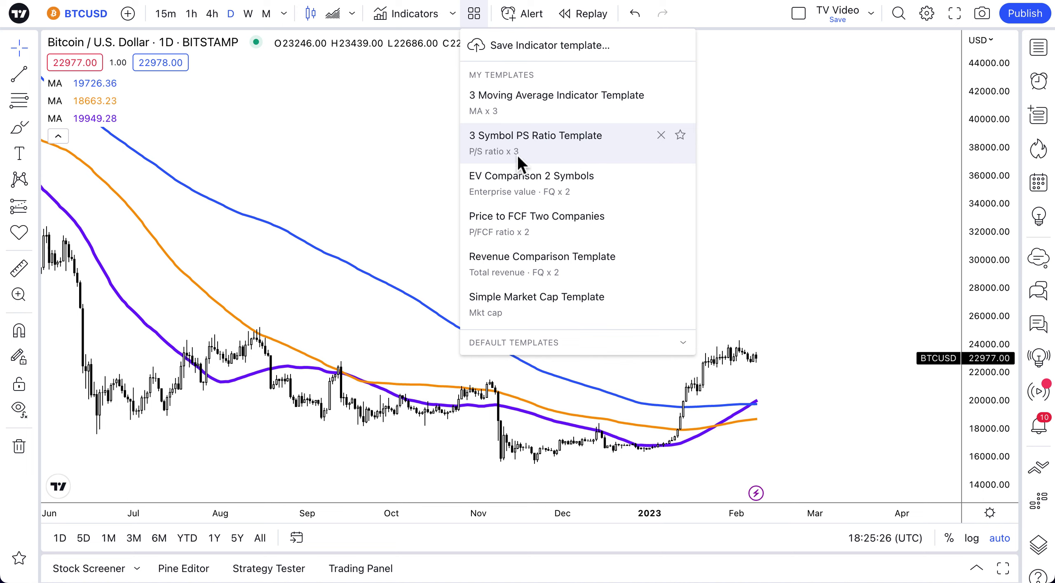
pyautogui.click(497, 154)
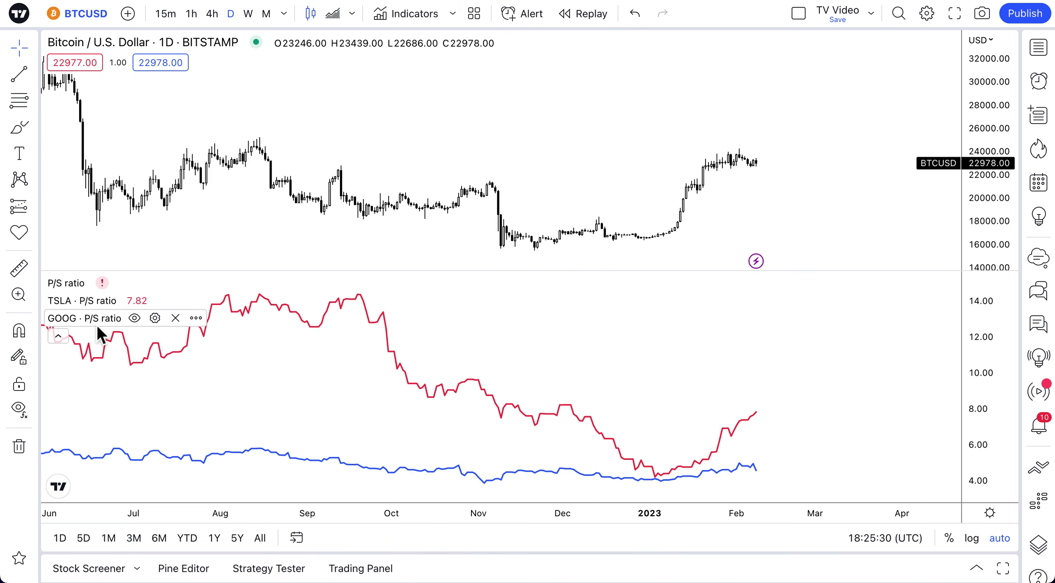
# Change the chart symbol from BTCUSD to AMZN, keeping the three P/S ratio indicators
pyautogui.click(83, 16)
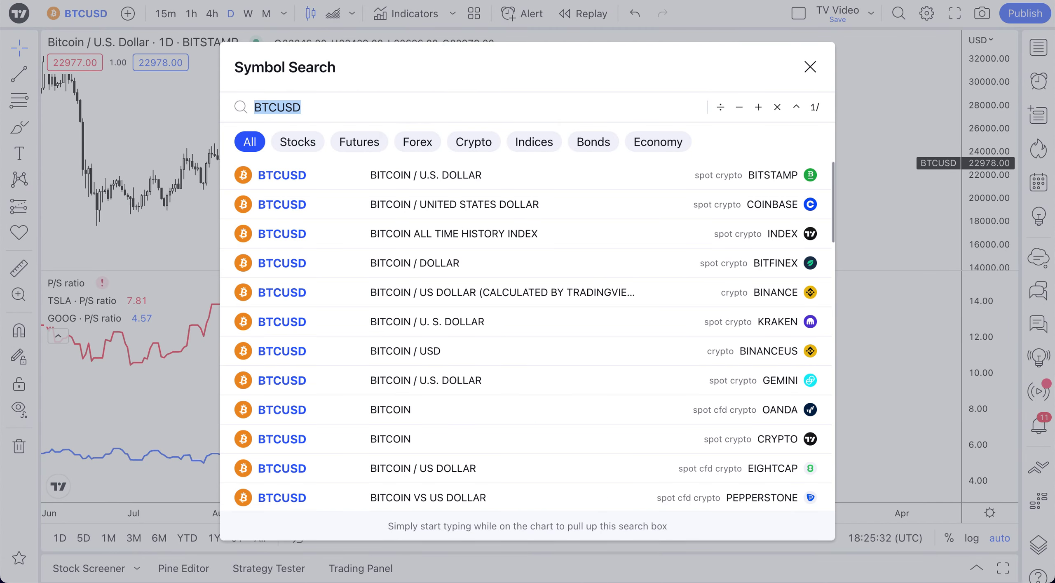
pyautogui.write('AMZN')
pyautogui.press('Return')
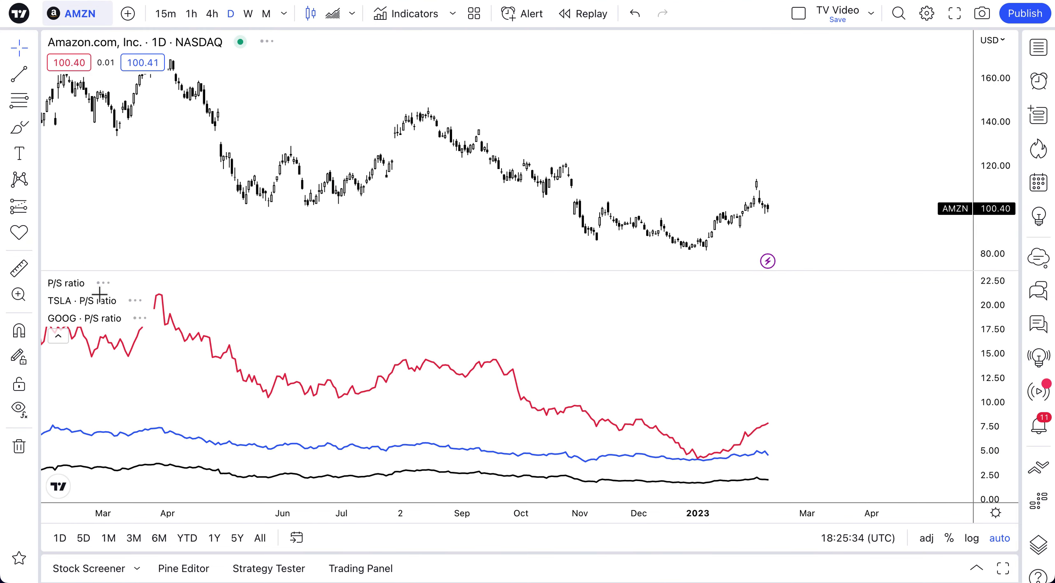
# Check in the black P/S ratio indicator's inputs which symbol it follows, leaving the settings as they are
pyautogui.click(118, 283)
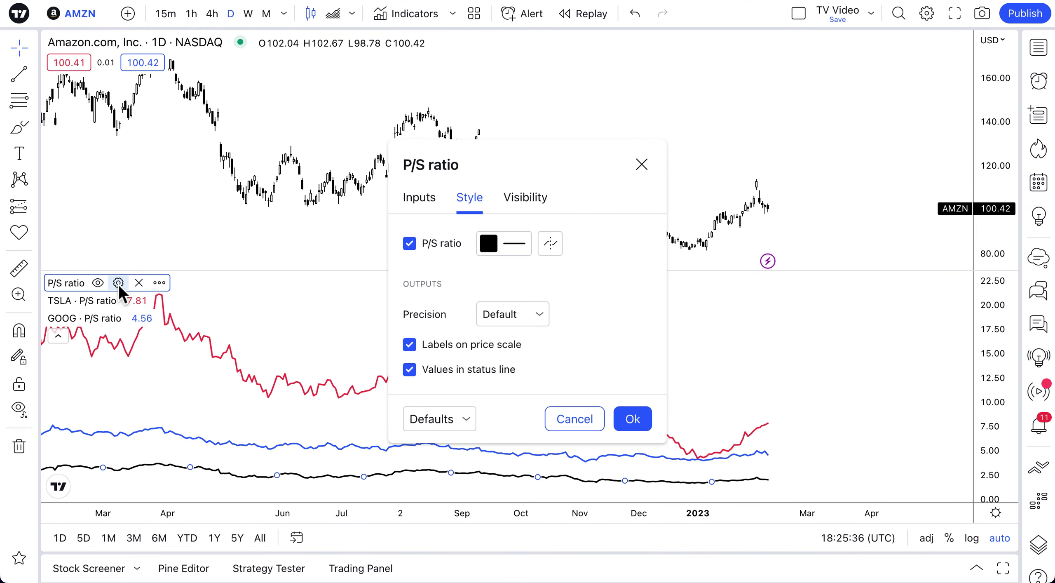
pyautogui.click(419, 198)
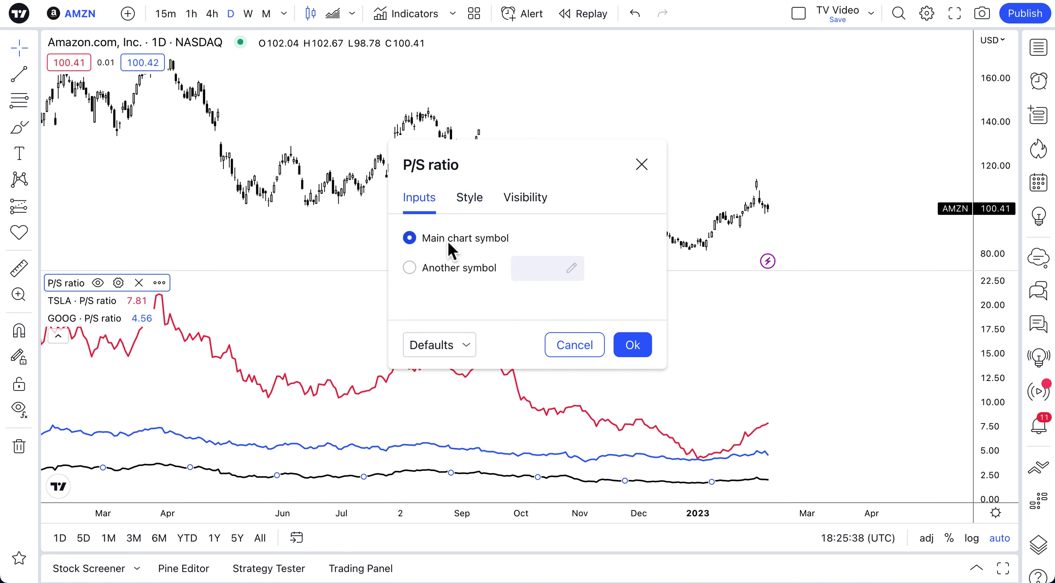
pyautogui.click(642, 165)
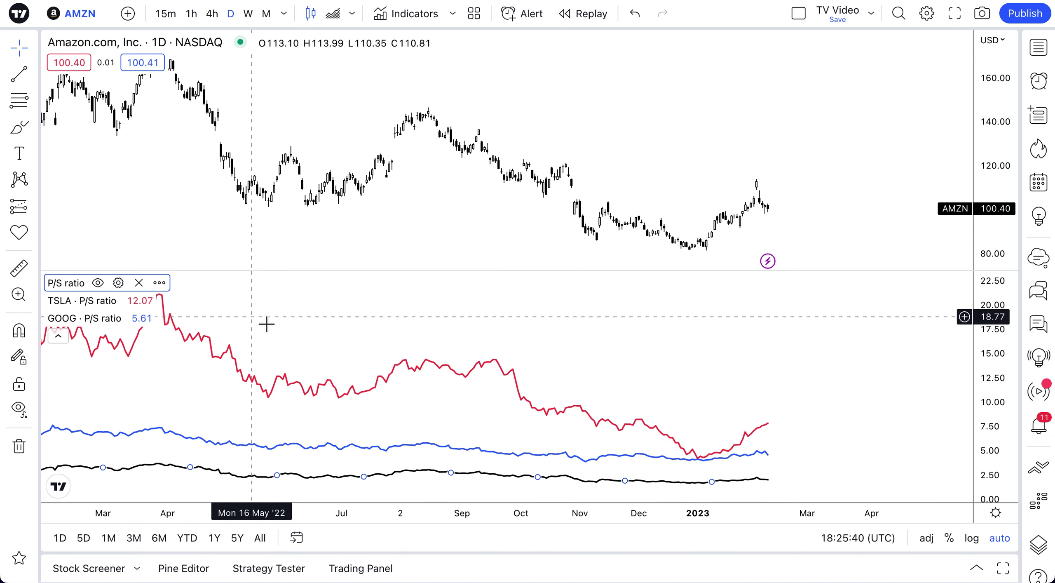
pyautogui.moveTo(76, 310)
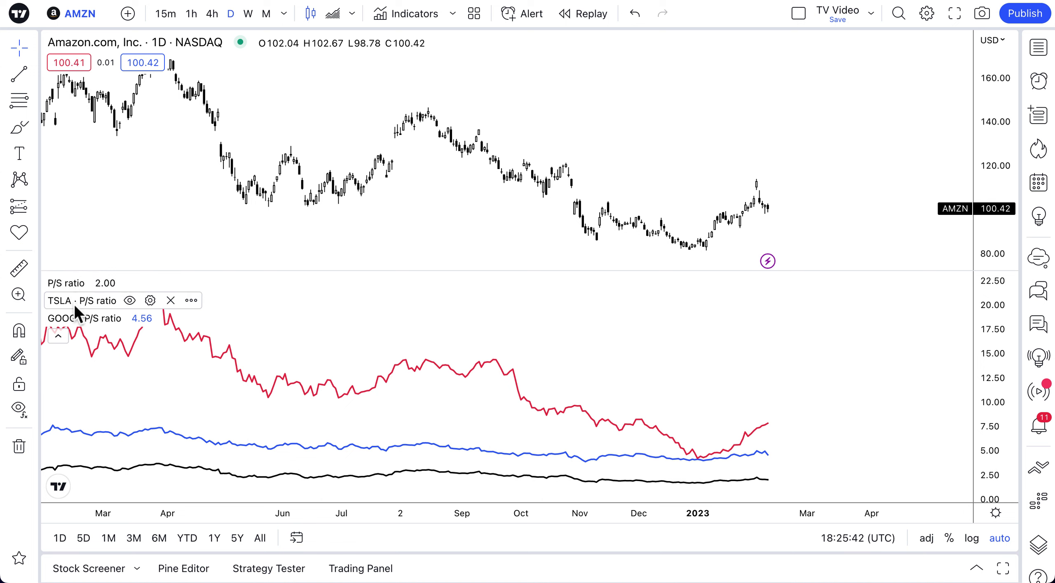
# Mark the Simple Market Cap, Revenue Comparison and 3 Moving Average Indicator templates as favorites
pyautogui.click(474, 15)
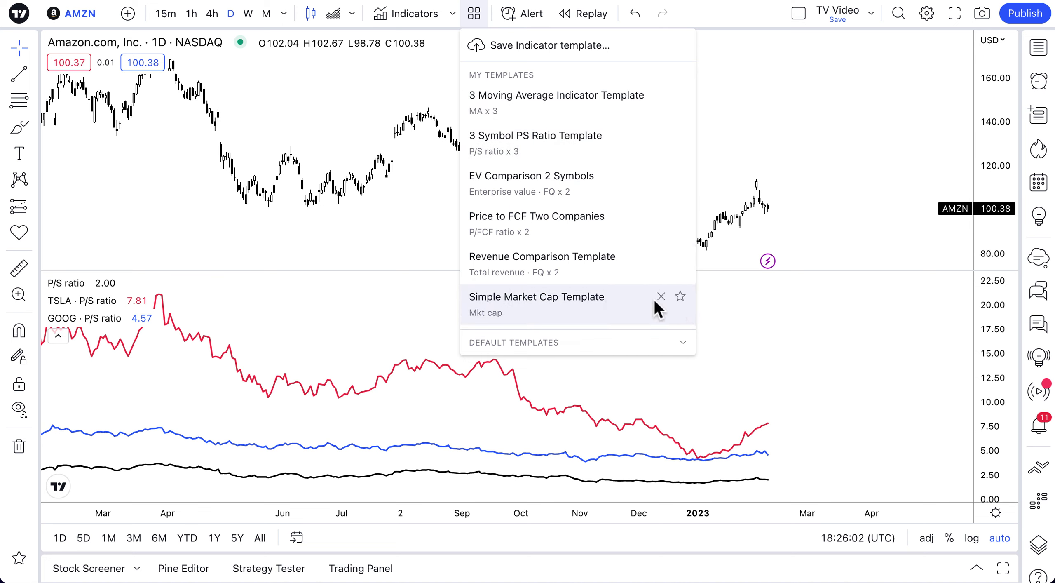
pyautogui.click(685, 299)
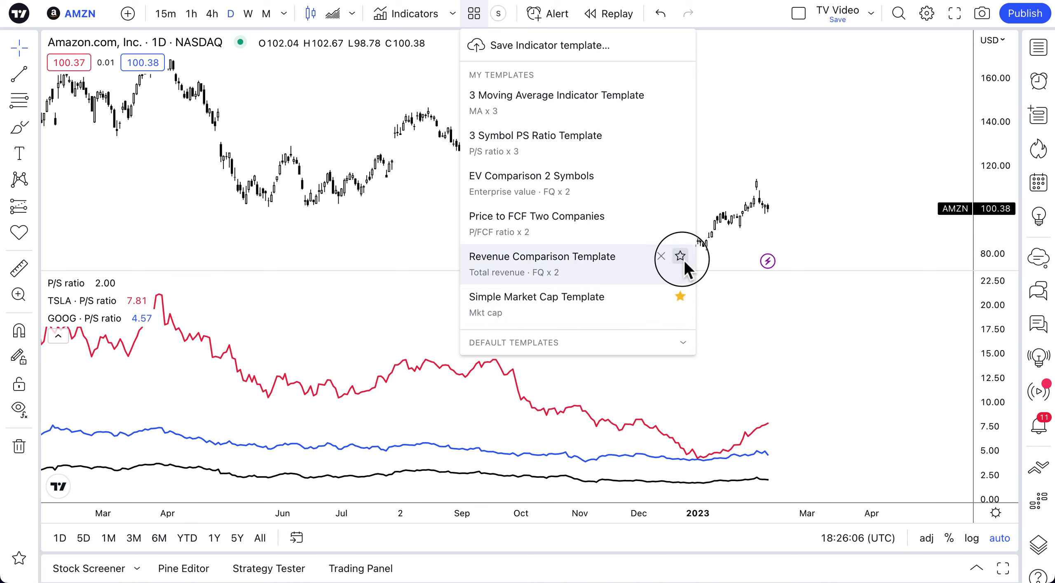
pyautogui.click(684, 259)
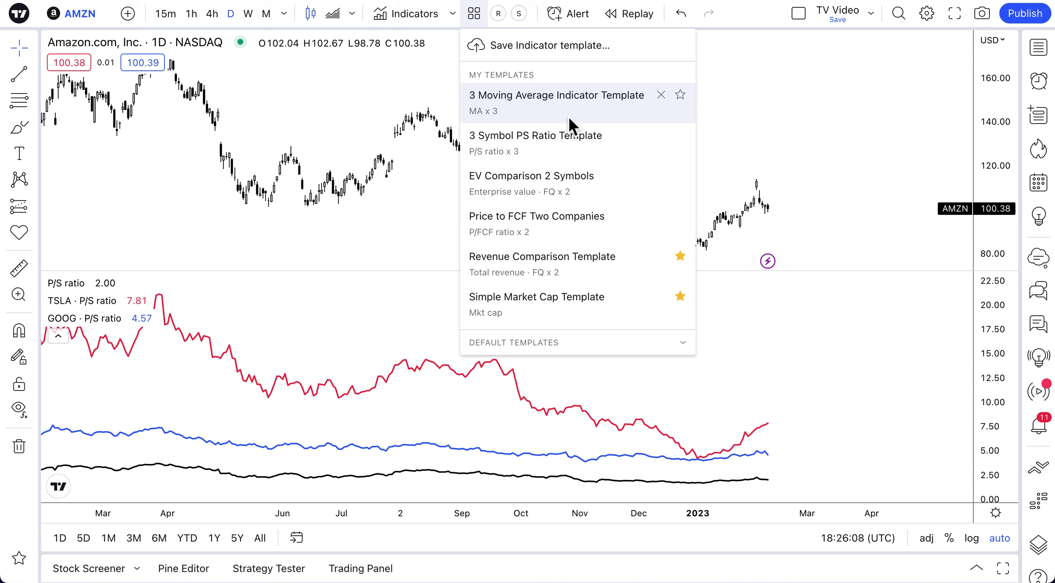
pyautogui.click(685, 97)
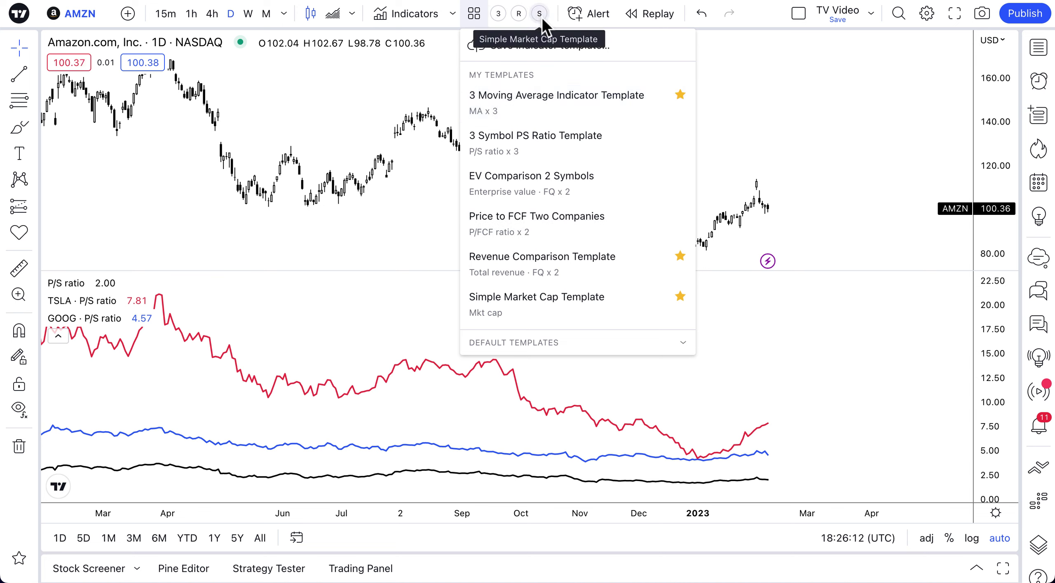
pyautogui.click(396, 238)
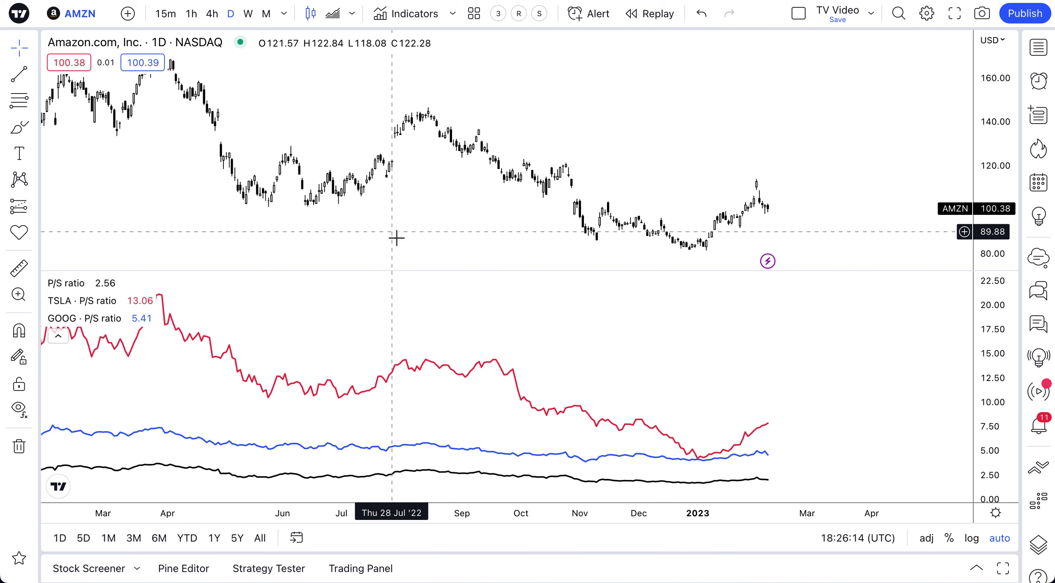
# Switch the AMZN chart between the favorite 3 Moving Average, Revenue Comparison and Simple Market Cap templates, ending on Simple Market Cap
pyautogui.click(499, 16)
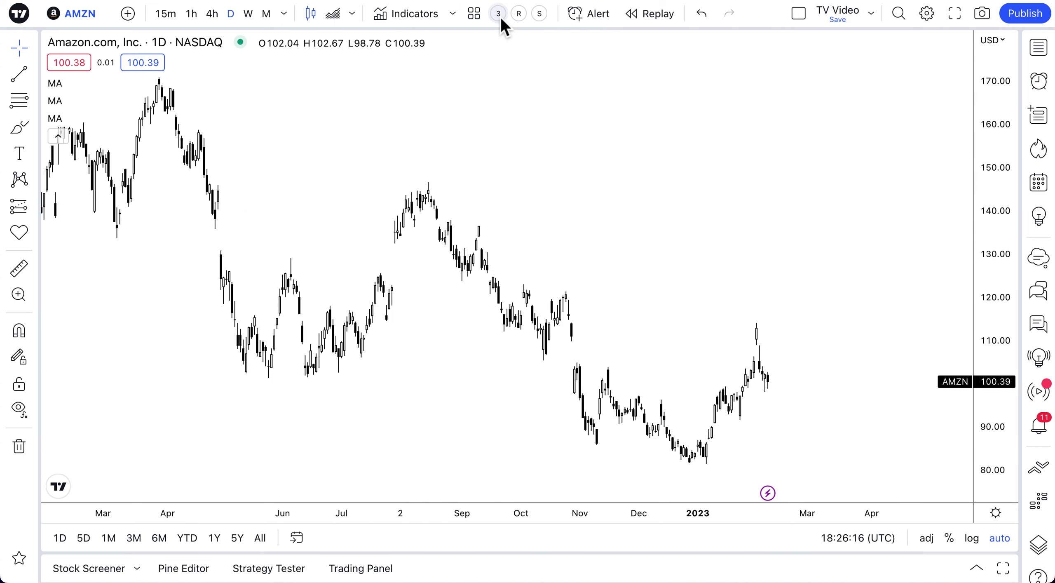
pyautogui.click(522, 16)
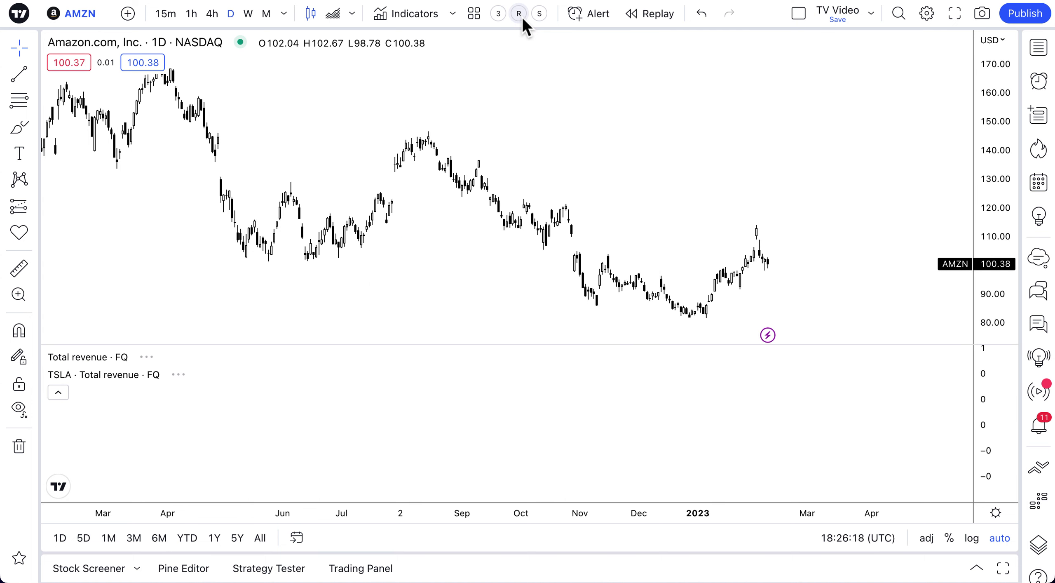
pyautogui.click(540, 14)
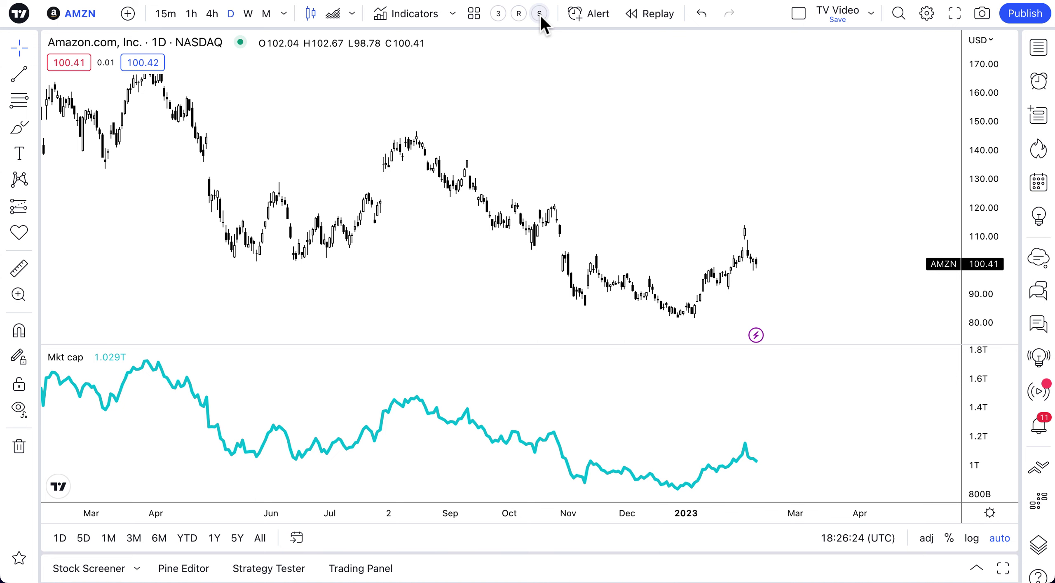
pyautogui.click(519, 14)
pyautogui.click(499, 14)
pyautogui.click(520, 14)
pyautogui.click(540, 16)
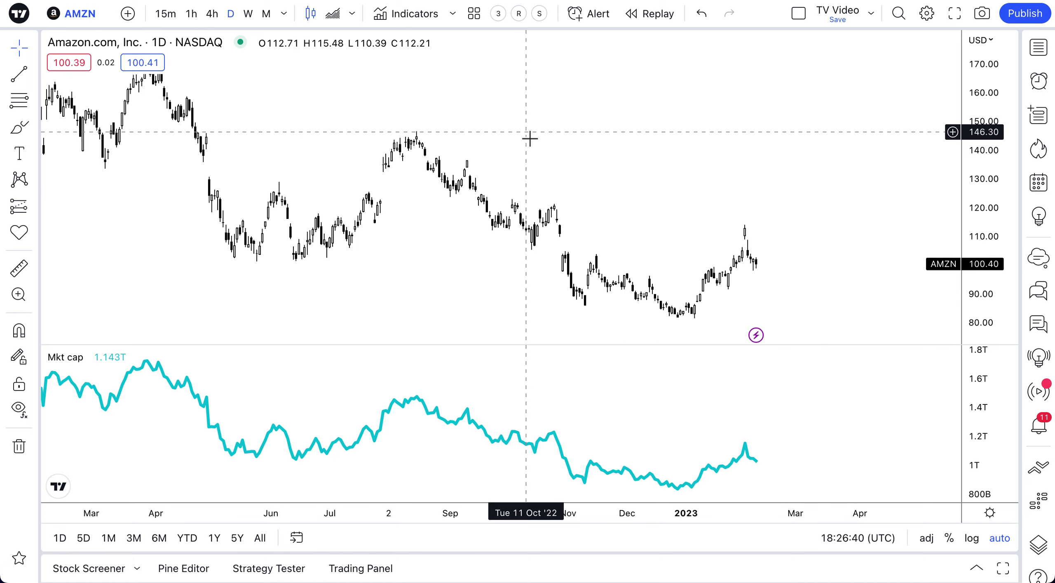
# Review the saved indicator templates and the options for saving a new one, without saving anything
pyautogui.scroll(-5, 593, 284)
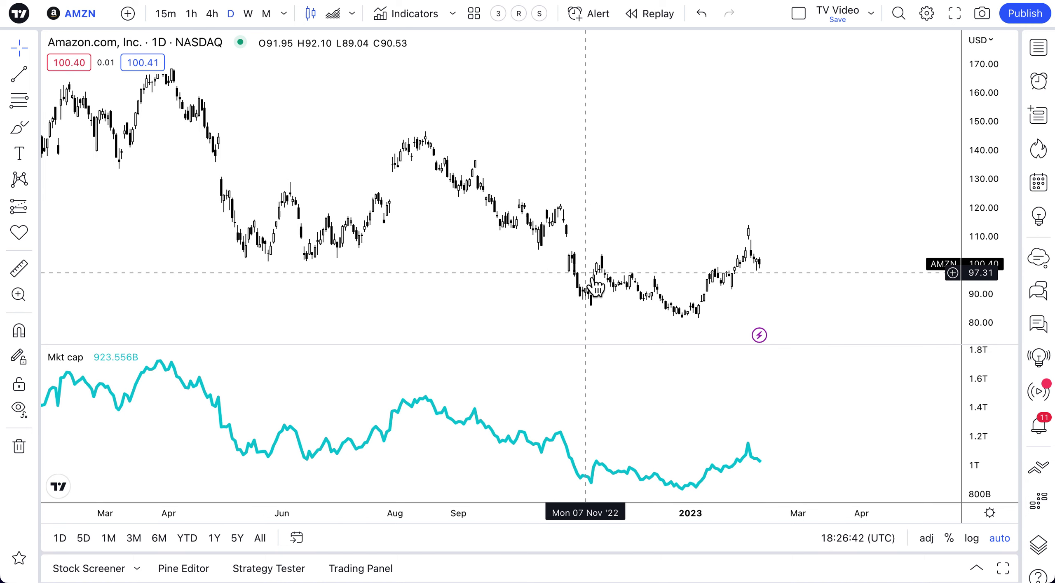
pyautogui.scroll(3, 596, 287)
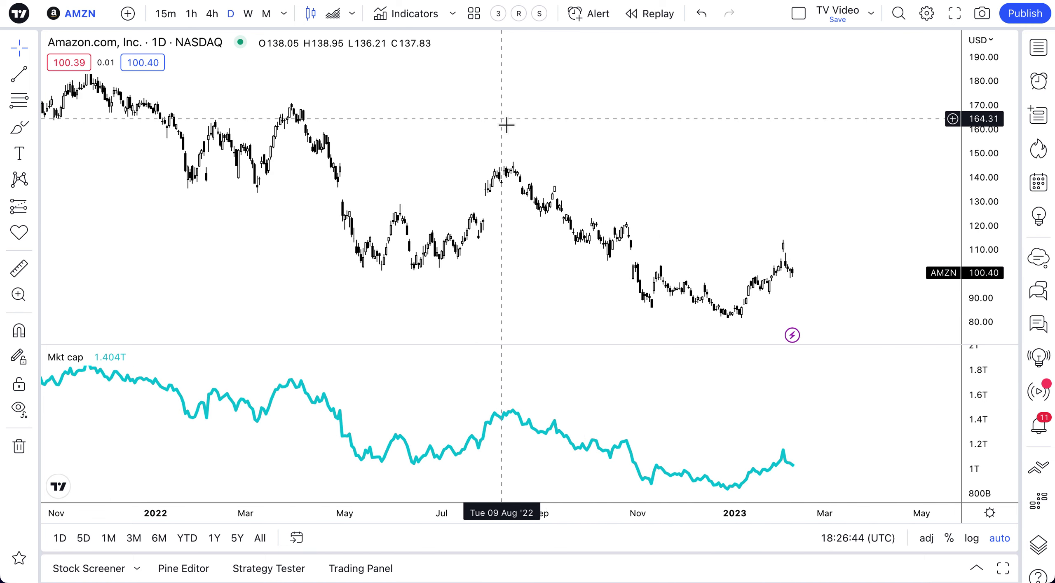
pyautogui.click(474, 13)
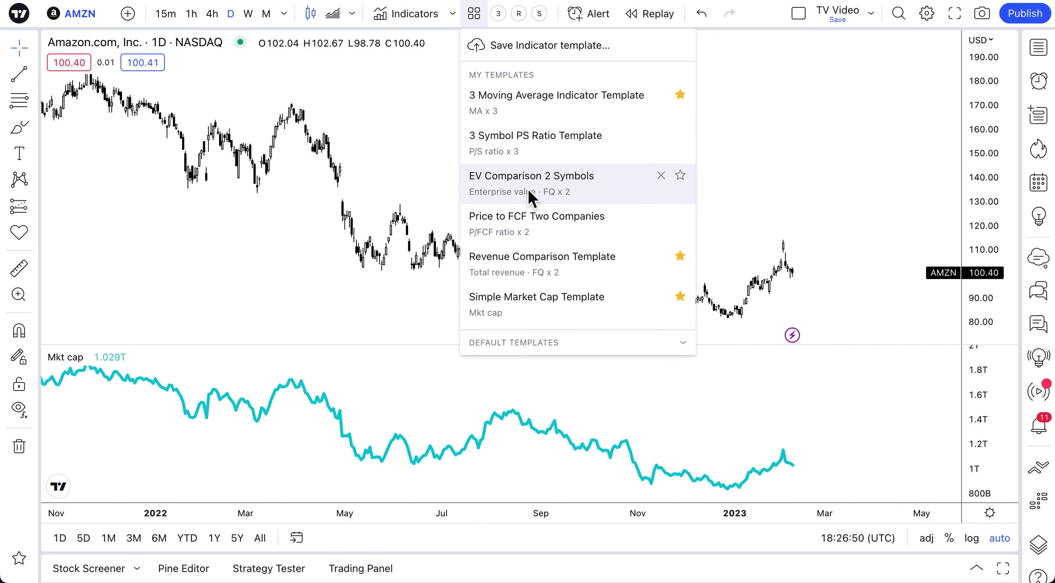
pyautogui.click(523, 46)
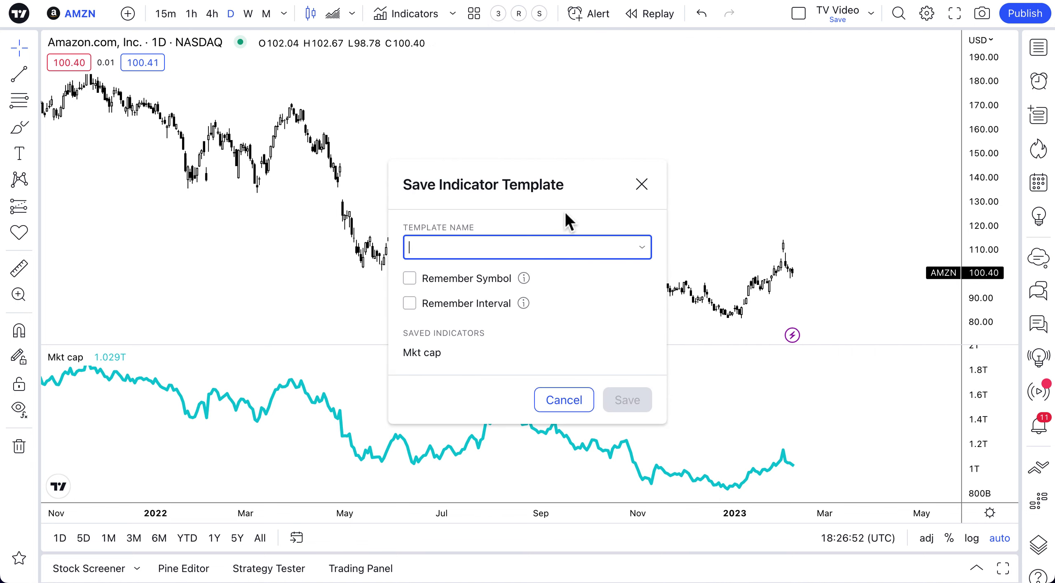
pyautogui.click(642, 184)
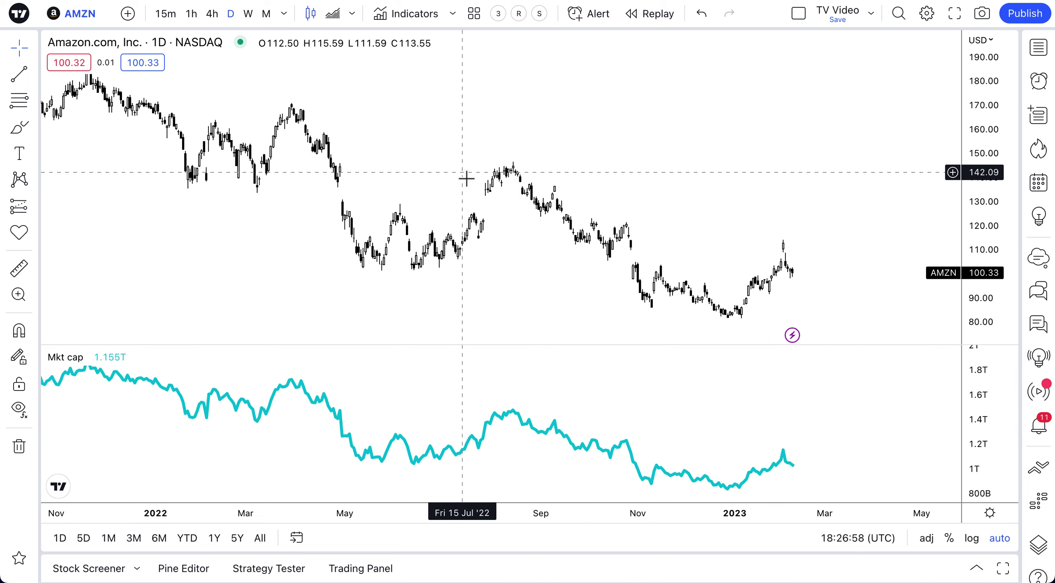
# Browse the indicator library's technical strategies, volume profiles, financials and community scripts without adding anything
pyautogui.click(419, 20)
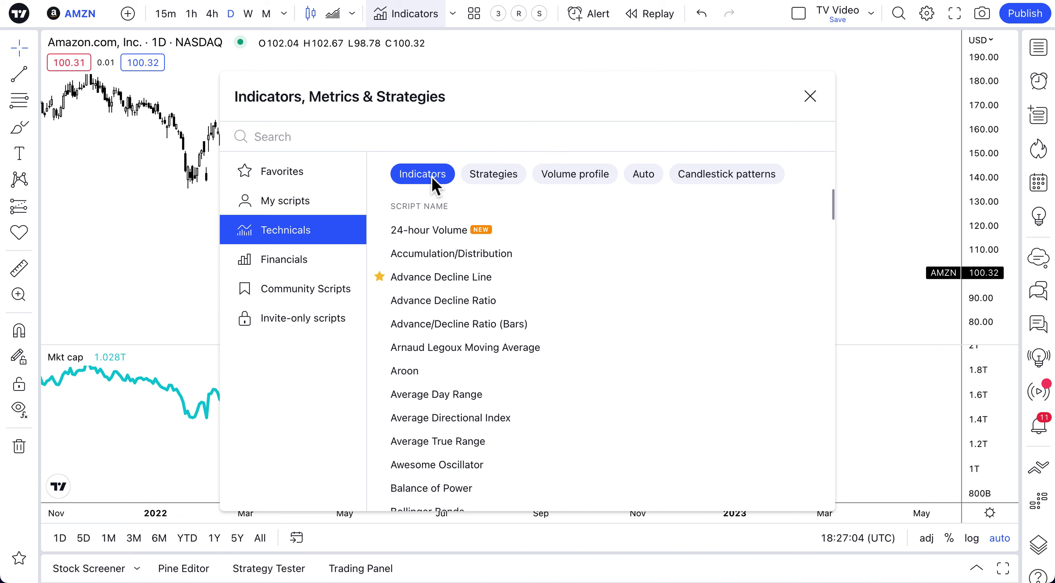
pyautogui.click(493, 175)
pyautogui.click(602, 180)
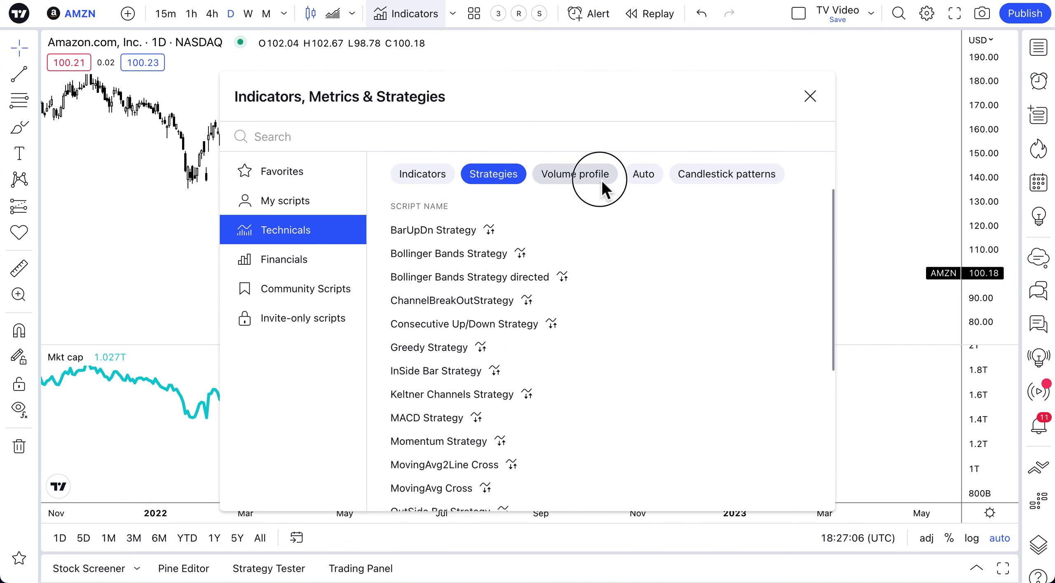
pyautogui.click(319, 262)
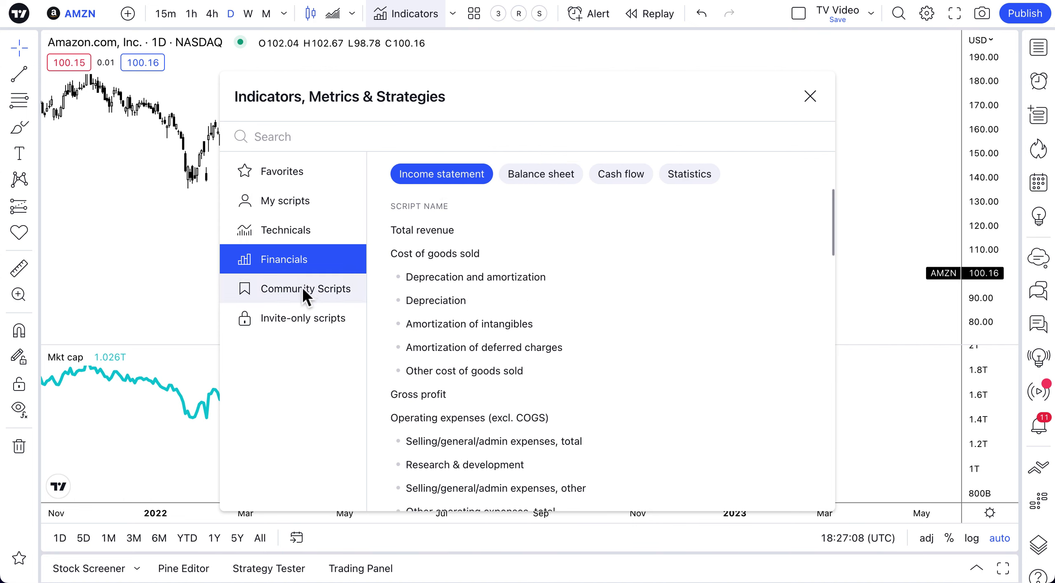
pyautogui.click(301, 289)
pyautogui.click(298, 257)
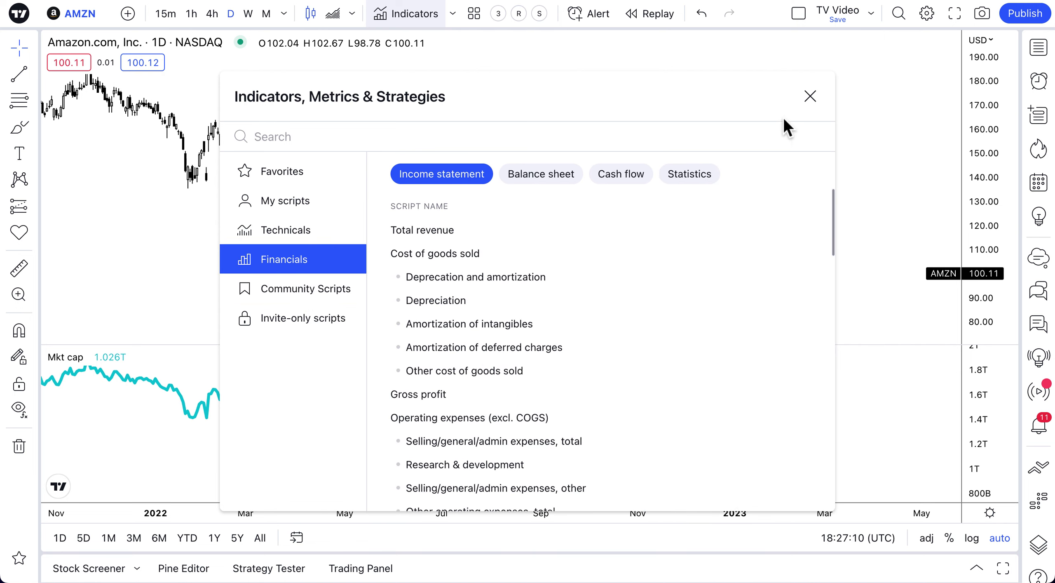
pyautogui.click(810, 97)
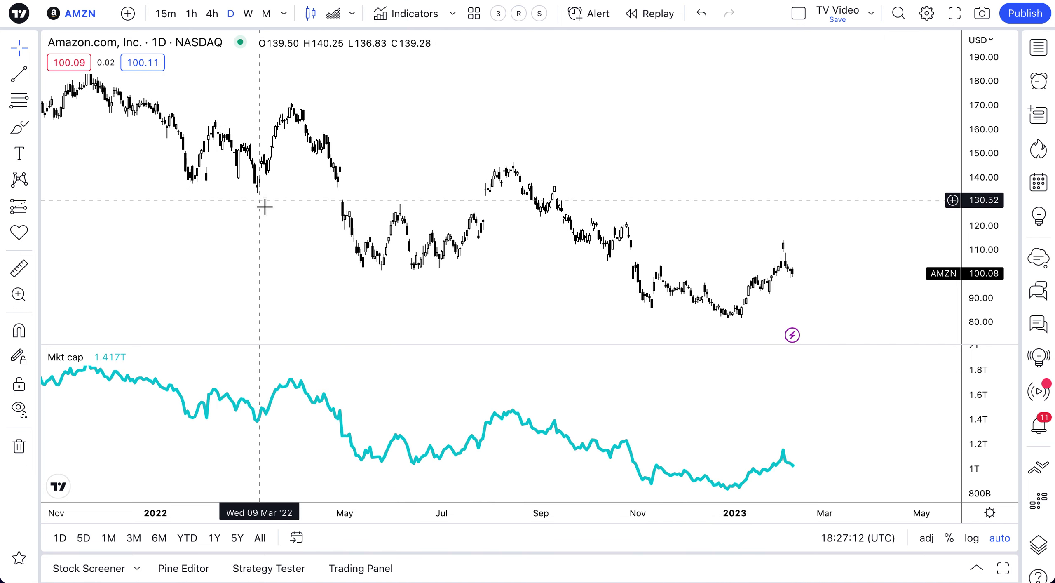
# Load the EV Comparison 2 Symbols template on the AMZN chart
pyautogui.scroll(5, 326, 206)
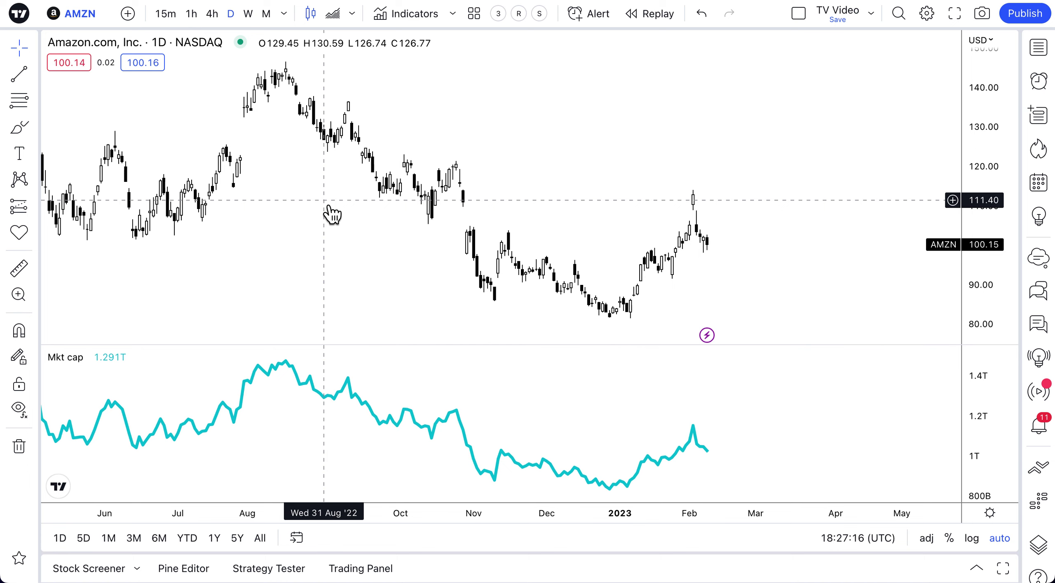
pyautogui.click(482, 17)
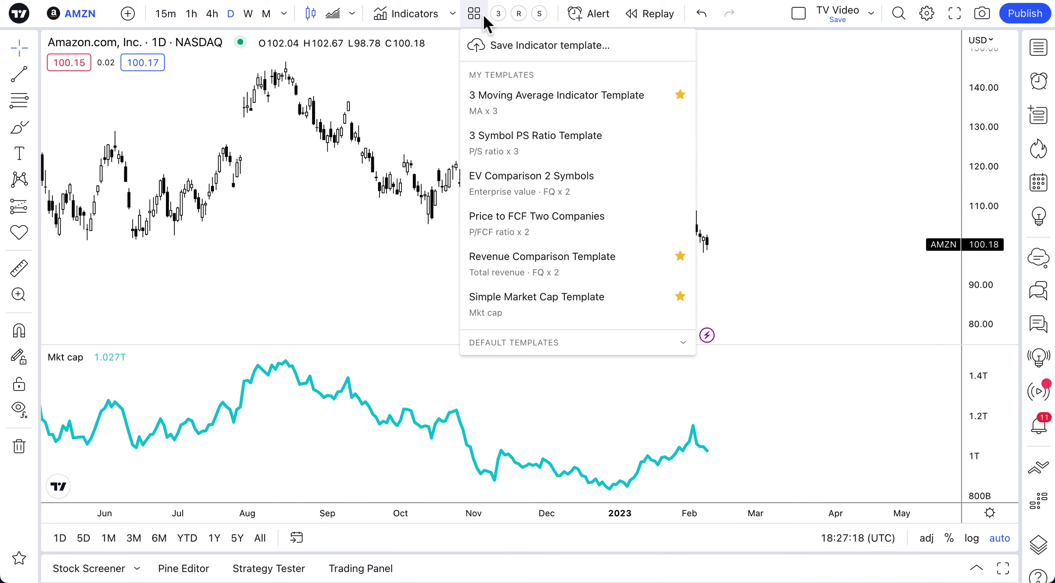
pyautogui.click(531, 188)
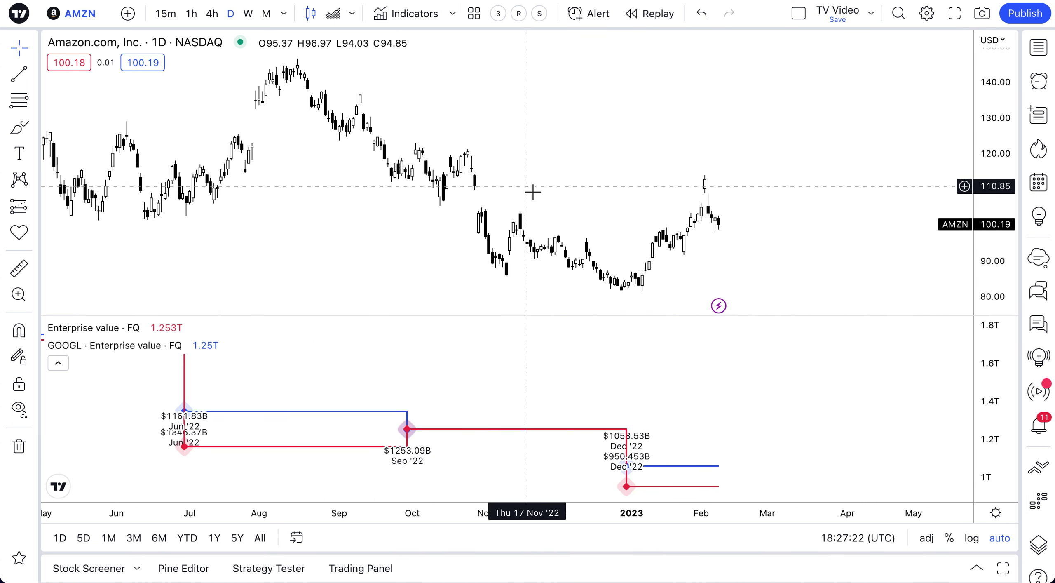